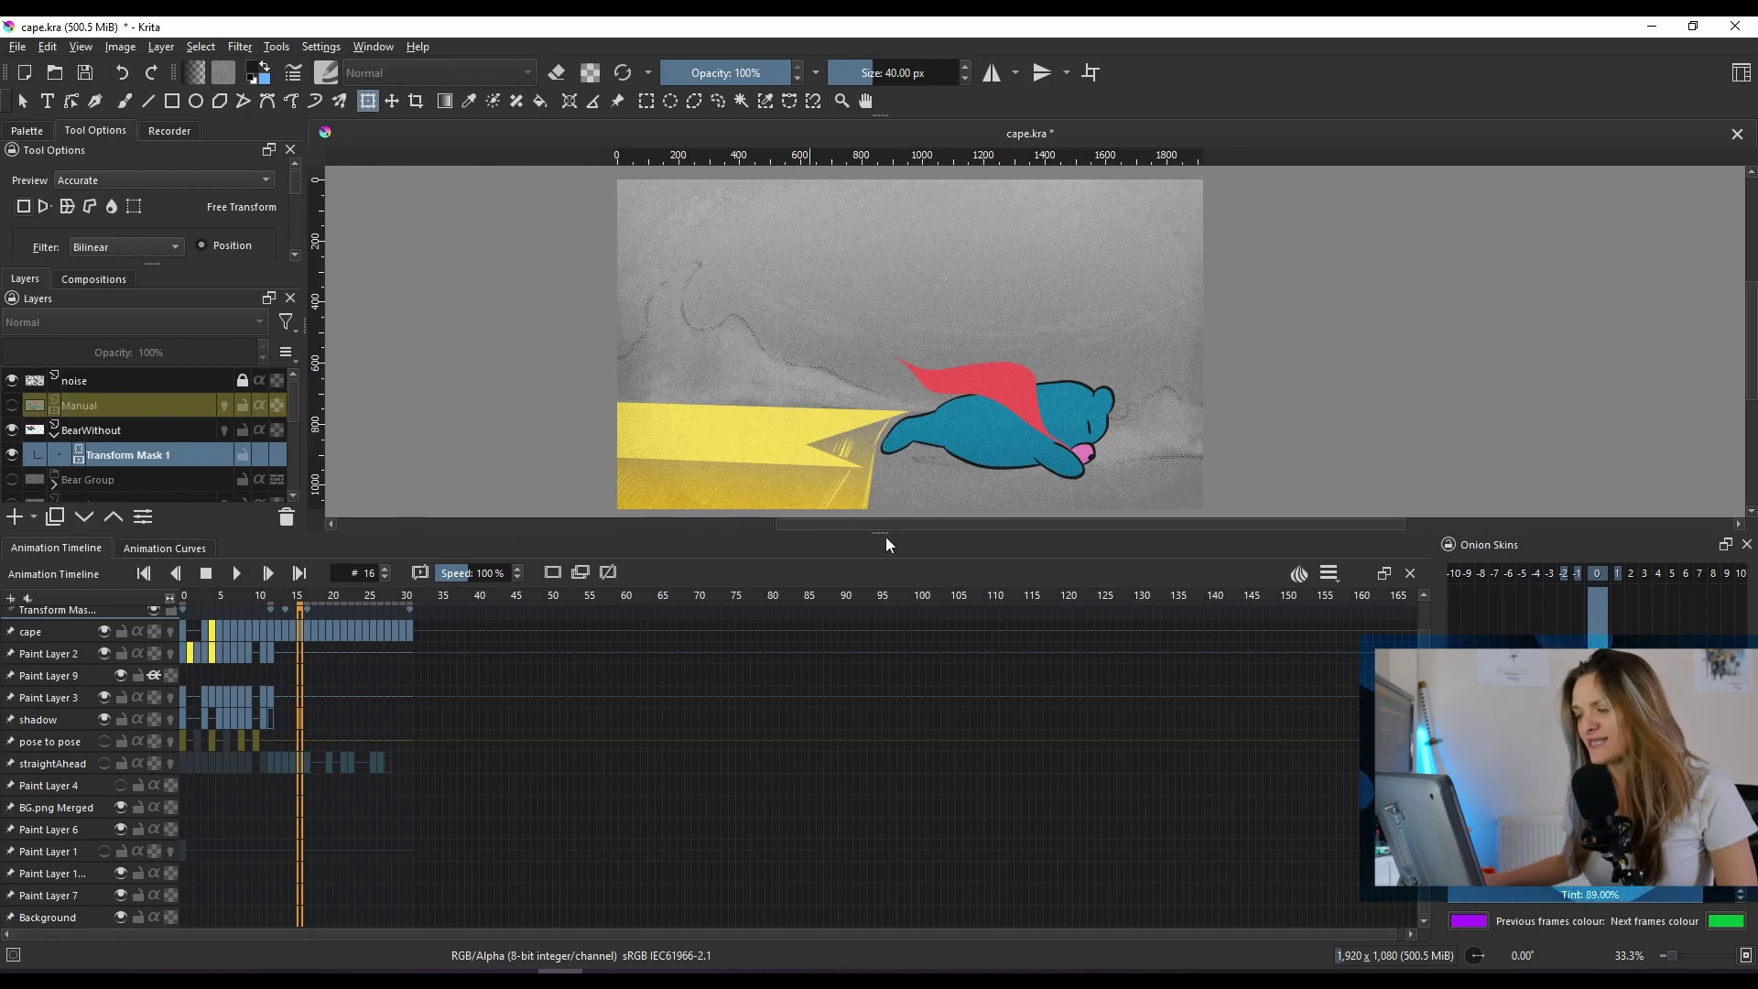
# Enlarge the canvas and layer area above the timeline and delete Transform Mask 1 from the BearWithout layer.
pyautogui.moveTo(892, 546); pyautogui.dragTo(906, 616)
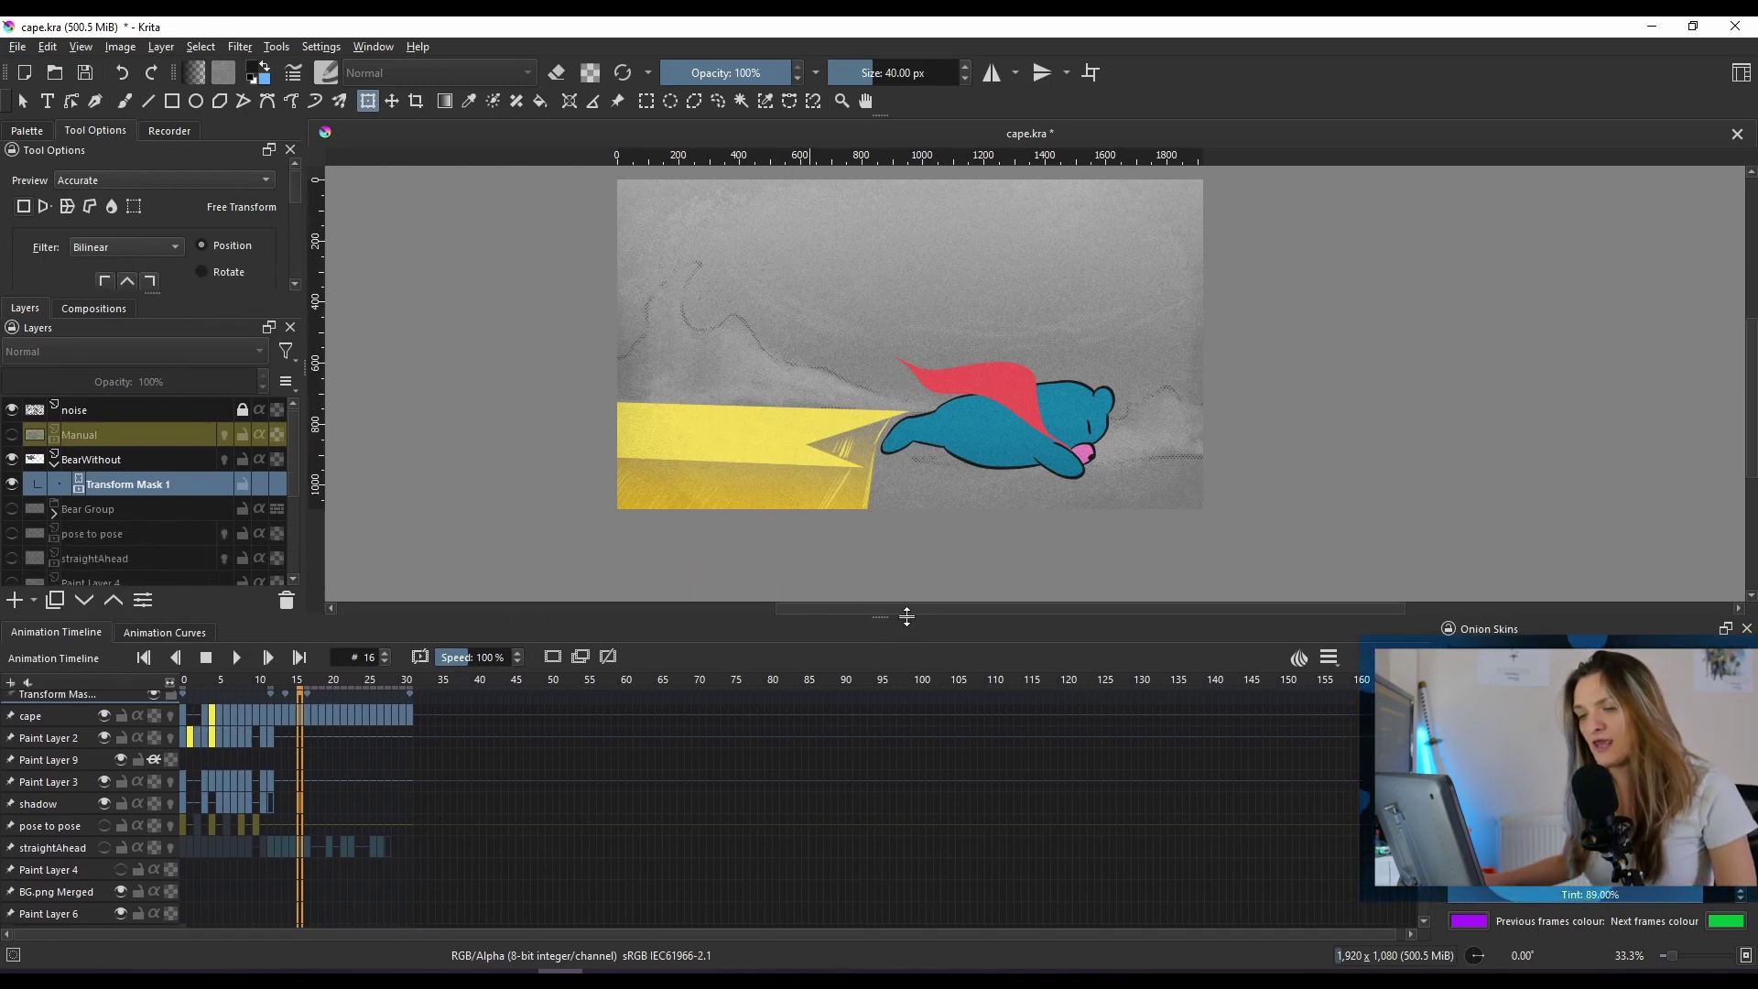
pyautogui.click(287, 599)
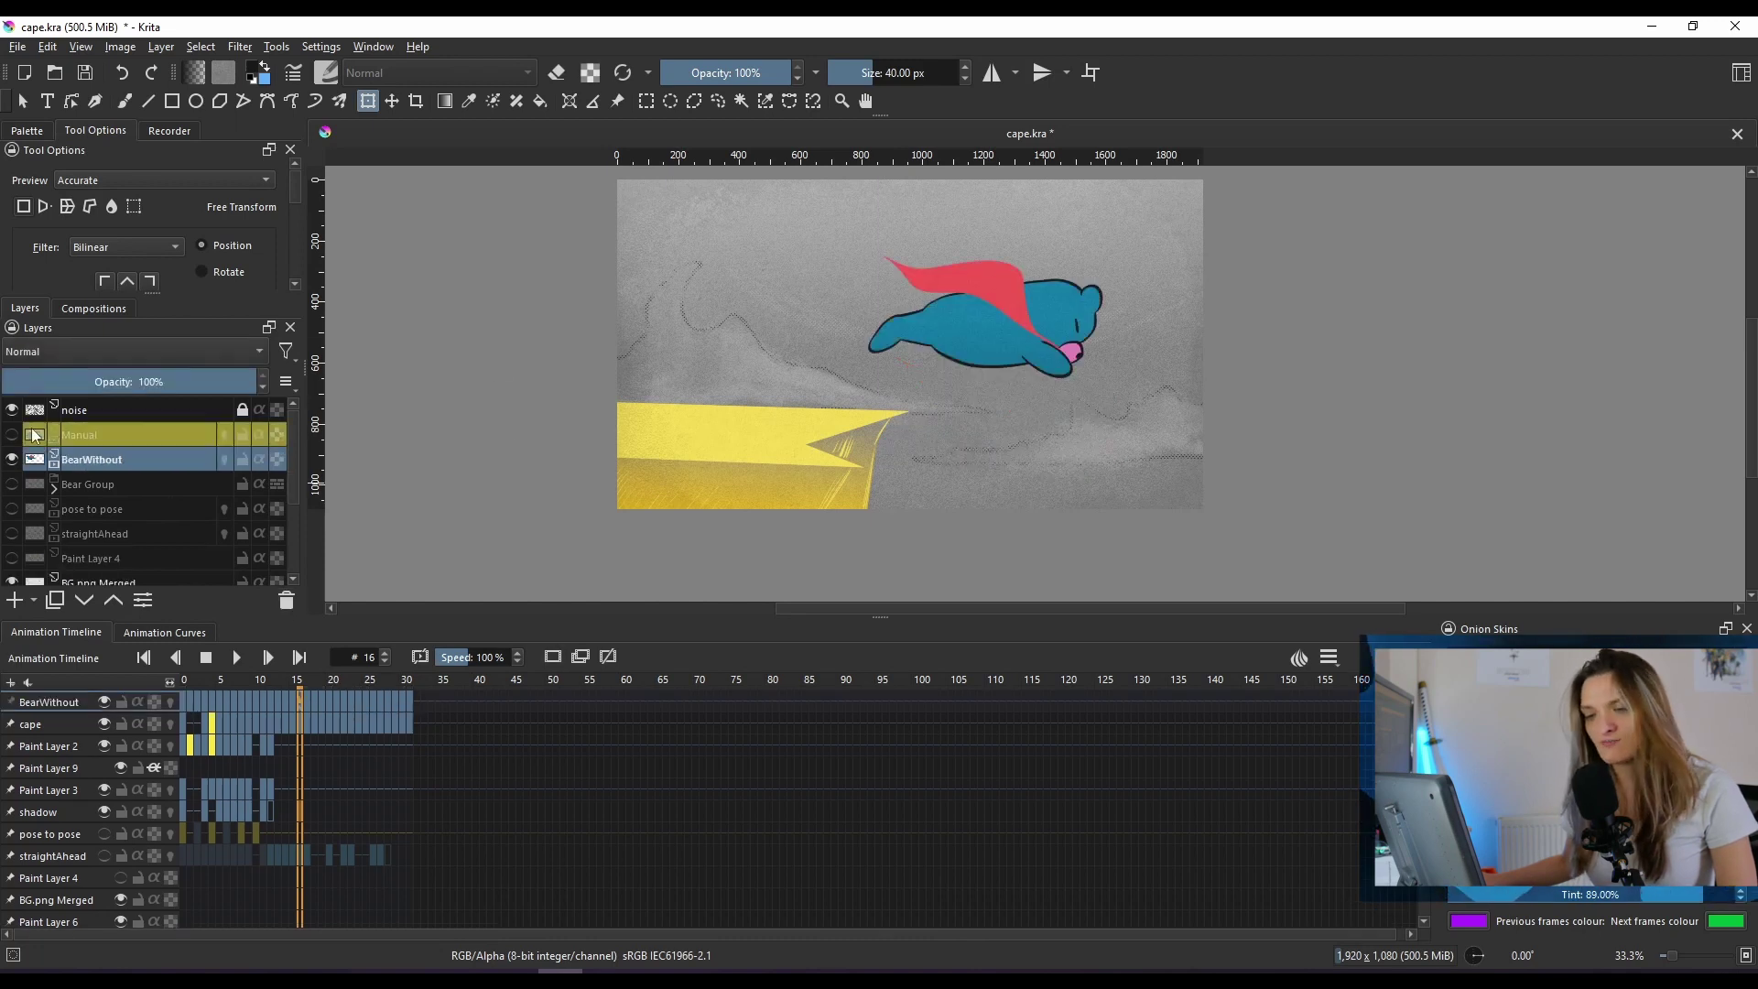
# Show Bear Group instead of the BearWithout layer and review its animation from frame 0 by playback and scrubbing.
pyautogui.click(11, 459)
pyautogui.click(11, 485)
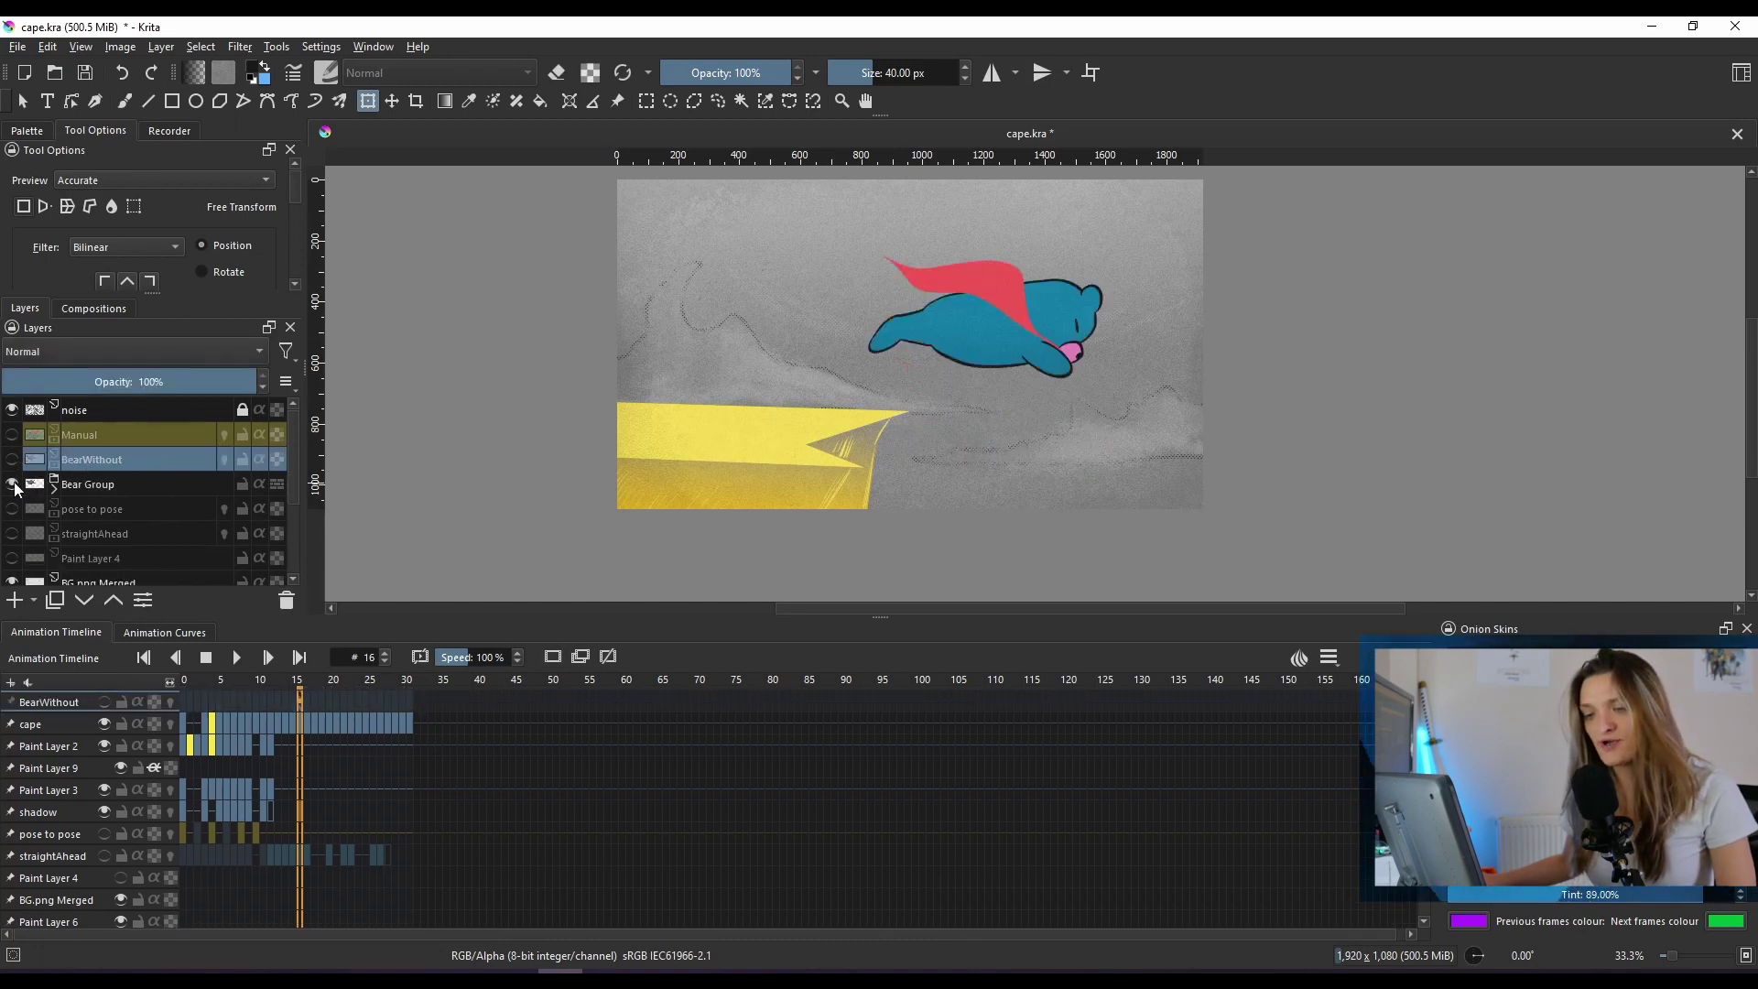
pyautogui.click(184, 680)
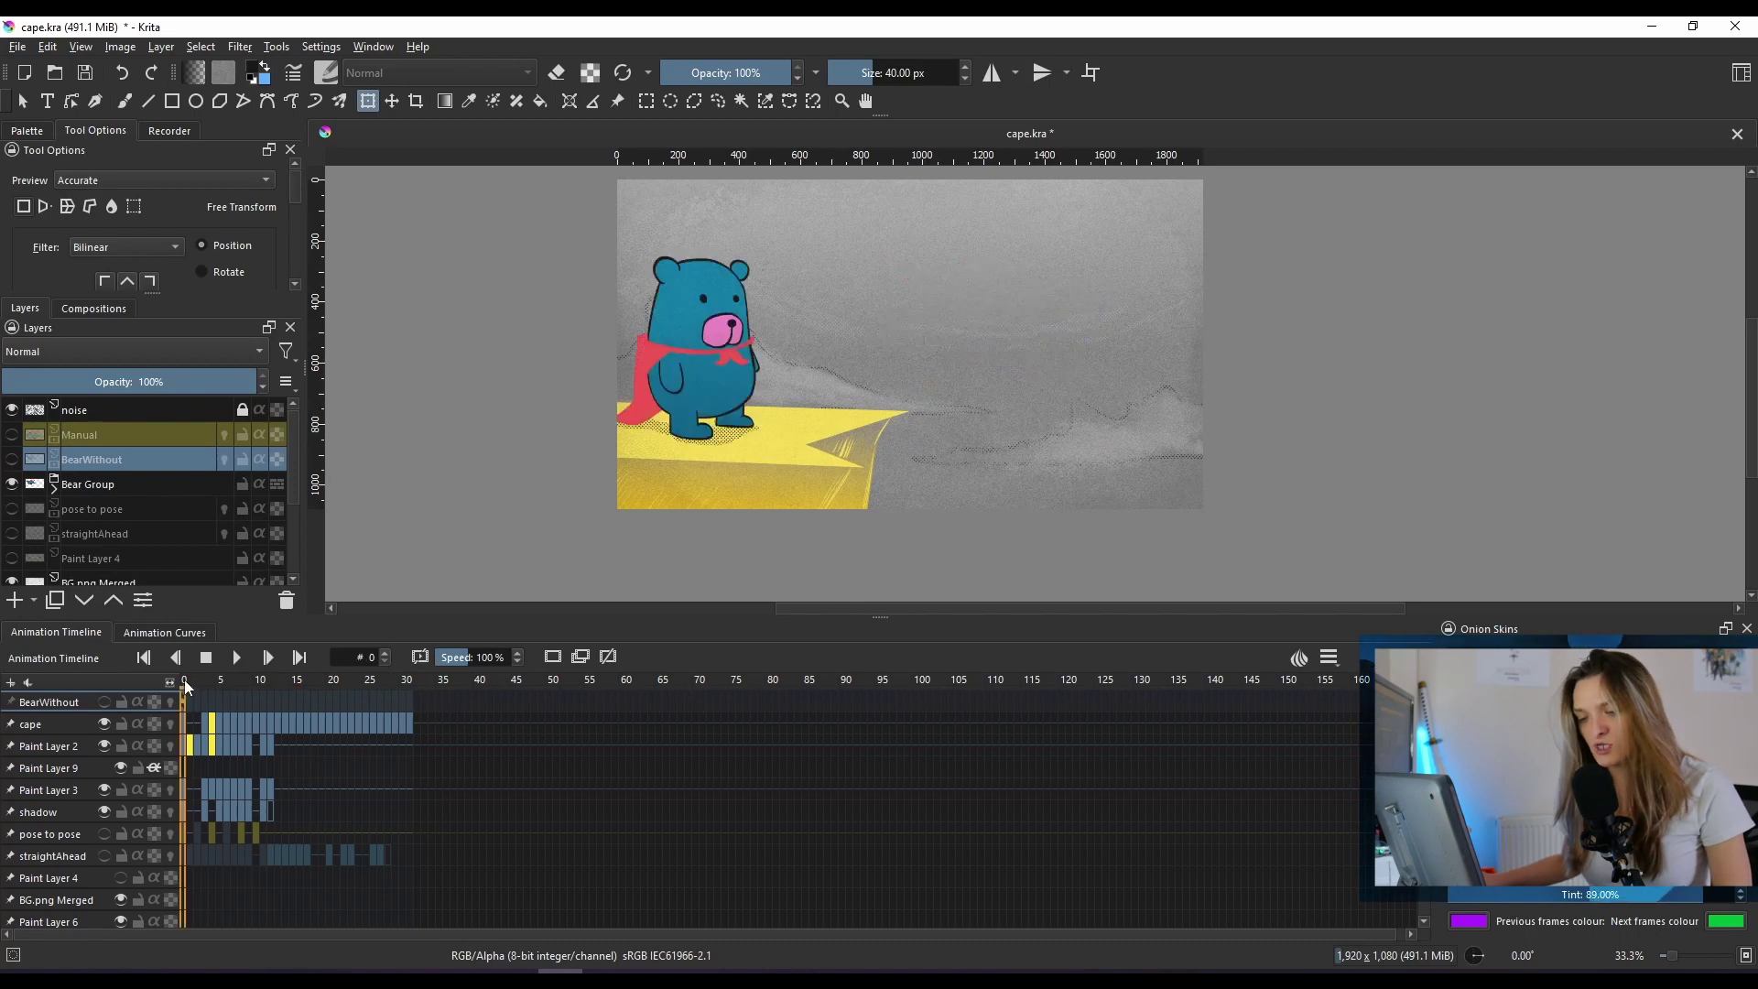
pyautogui.click(238, 657)
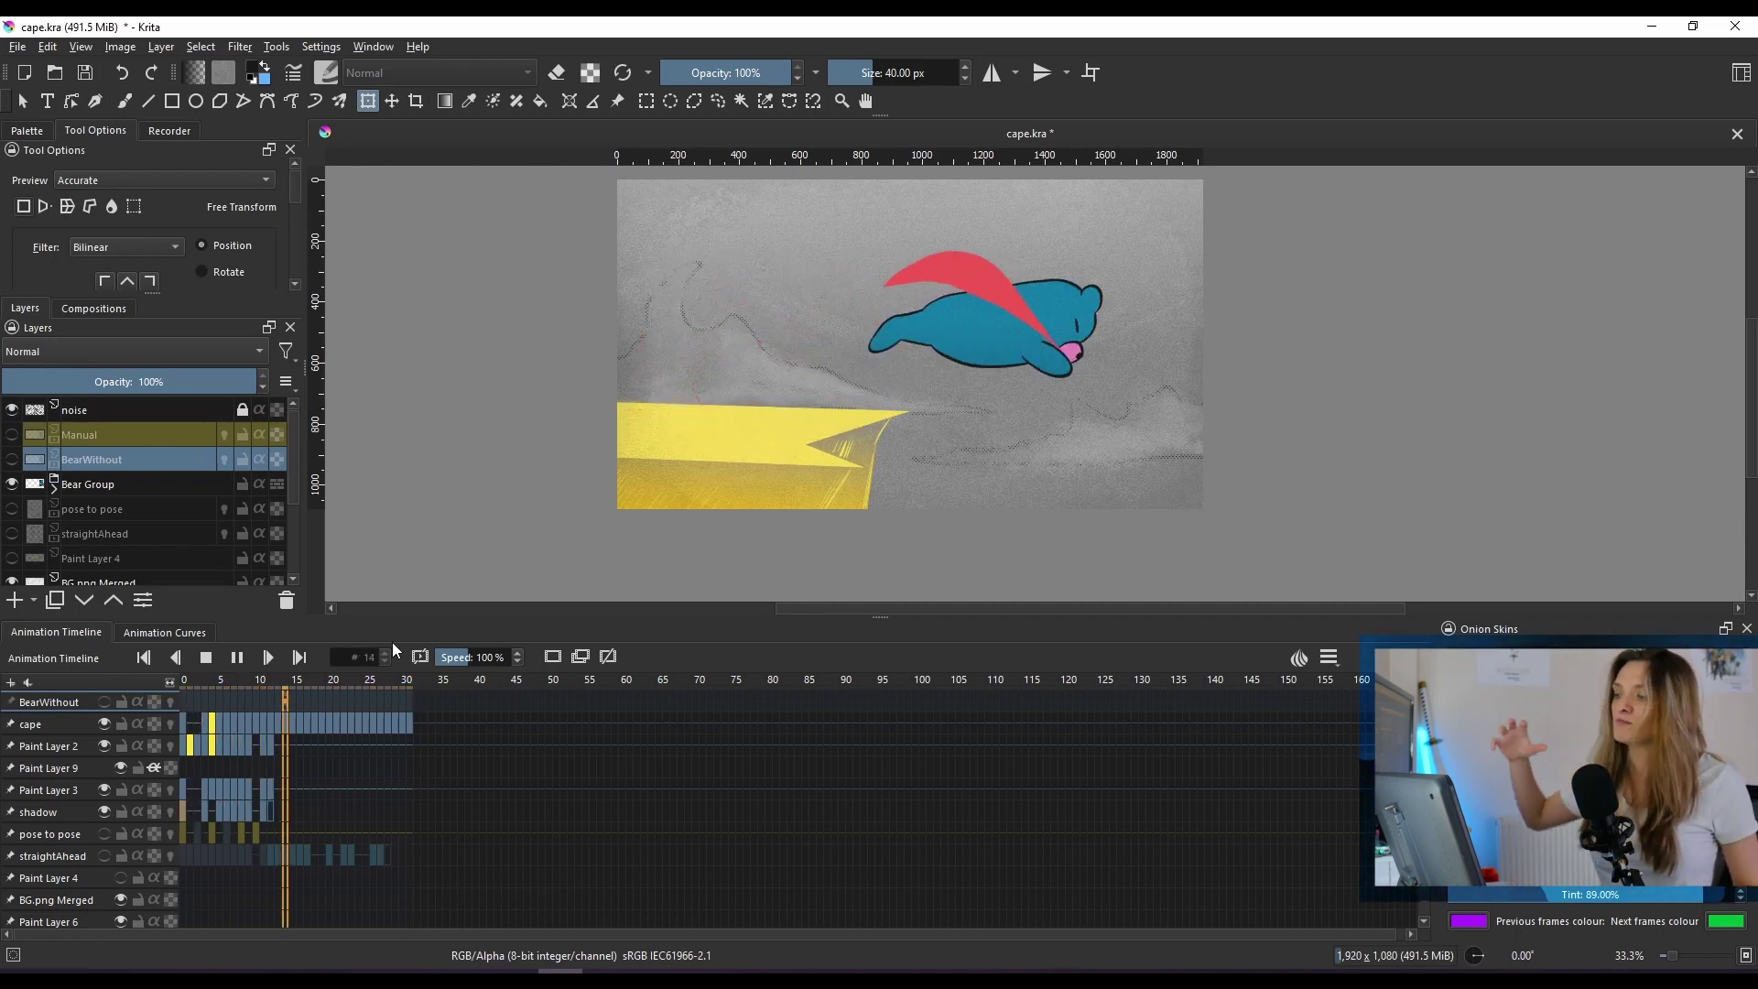
pyautogui.click(237, 657)
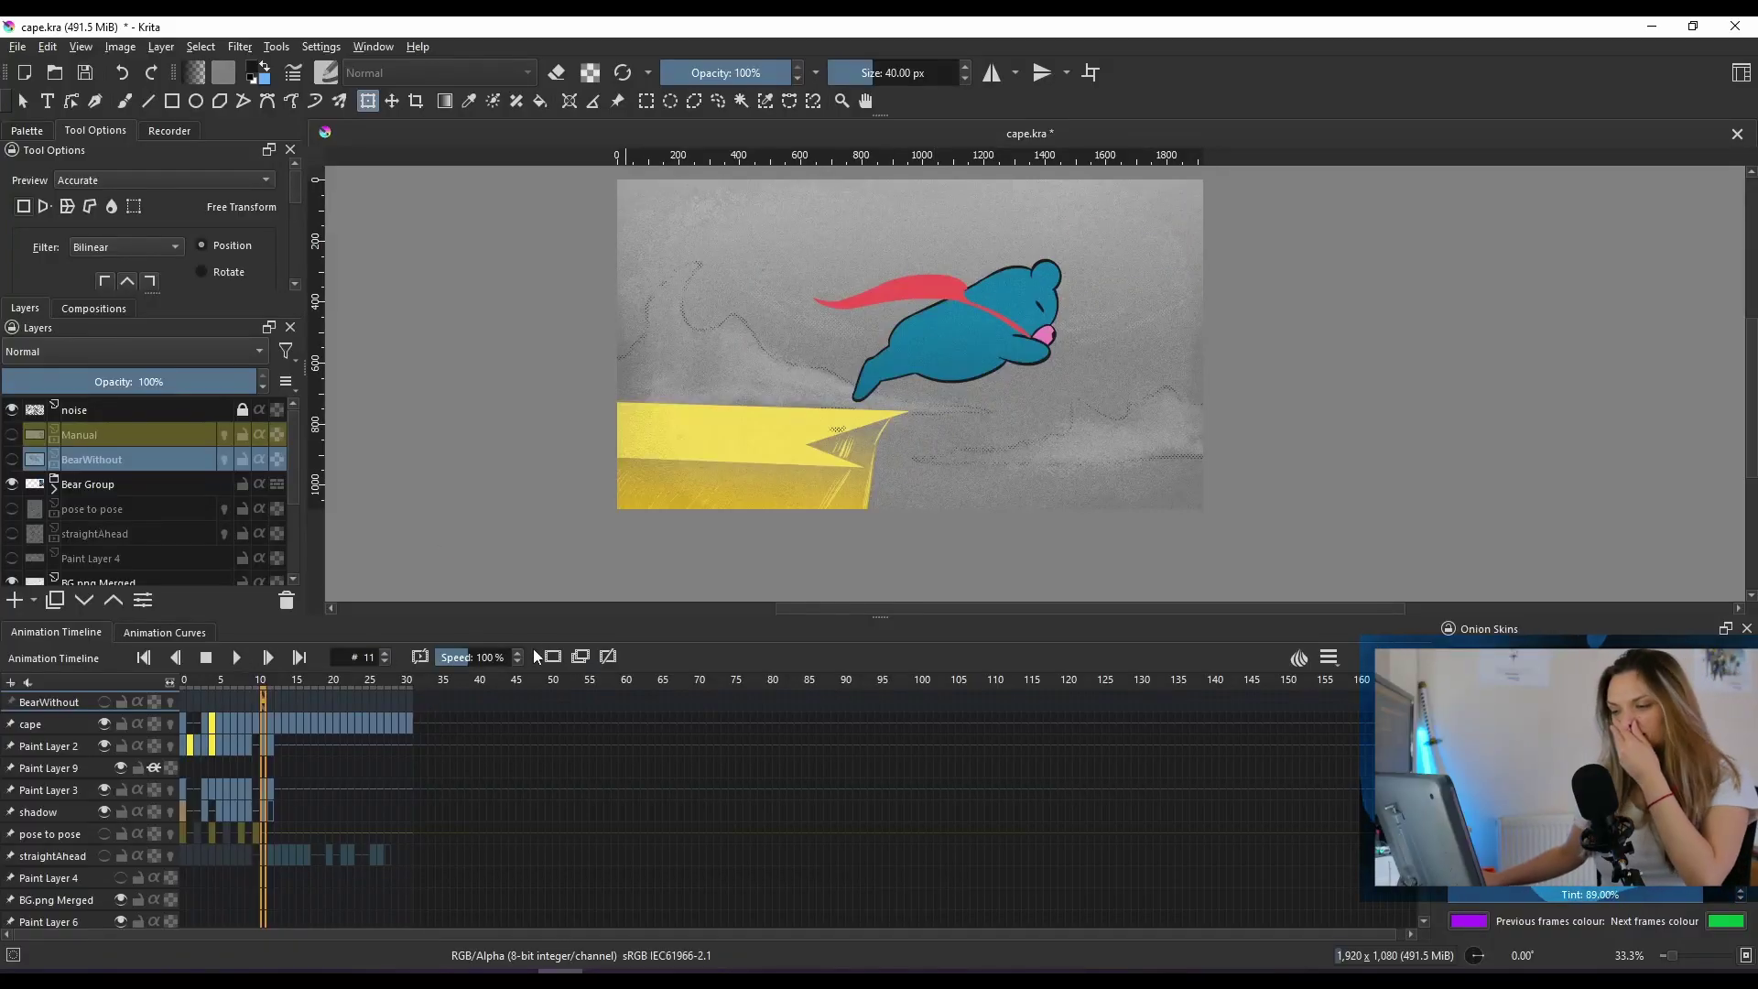
pyautogui.moveTo(311, 682)
pyautogui.mouseDown()
pyautogui.moveTo(345, 689)
pyautogui.moveTo(315, 683)
pyautogui.mouseUp()
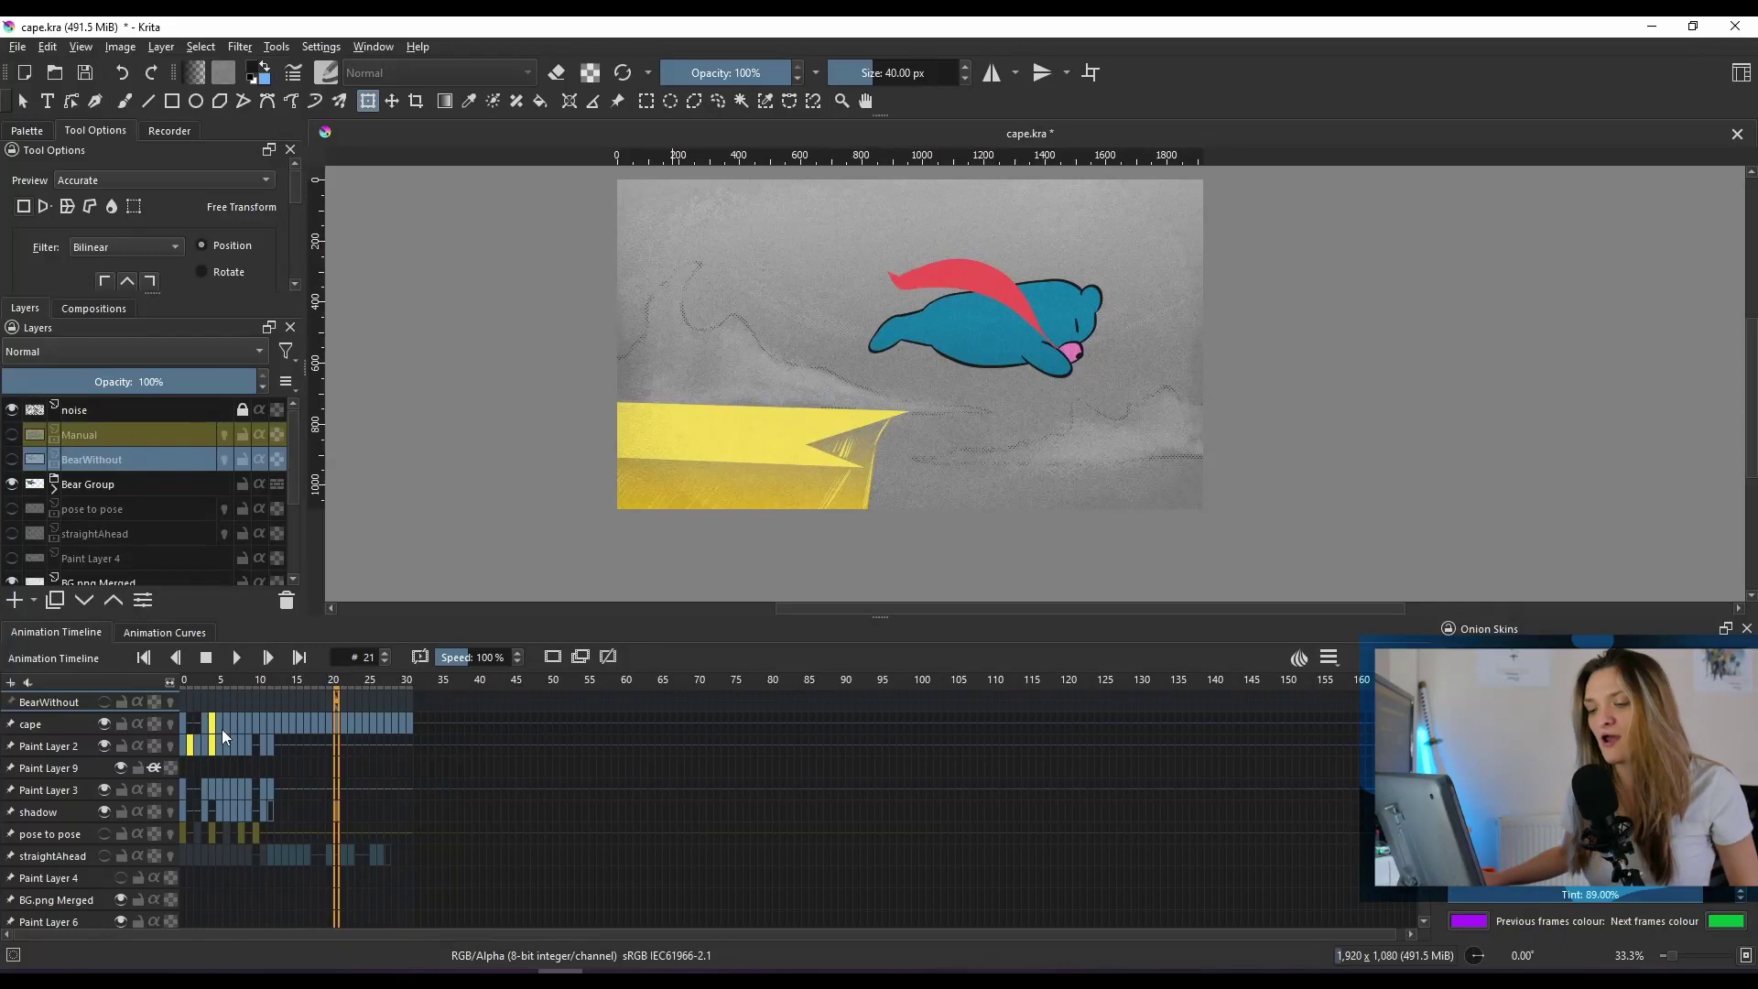
pyautogui.click(181, 698)
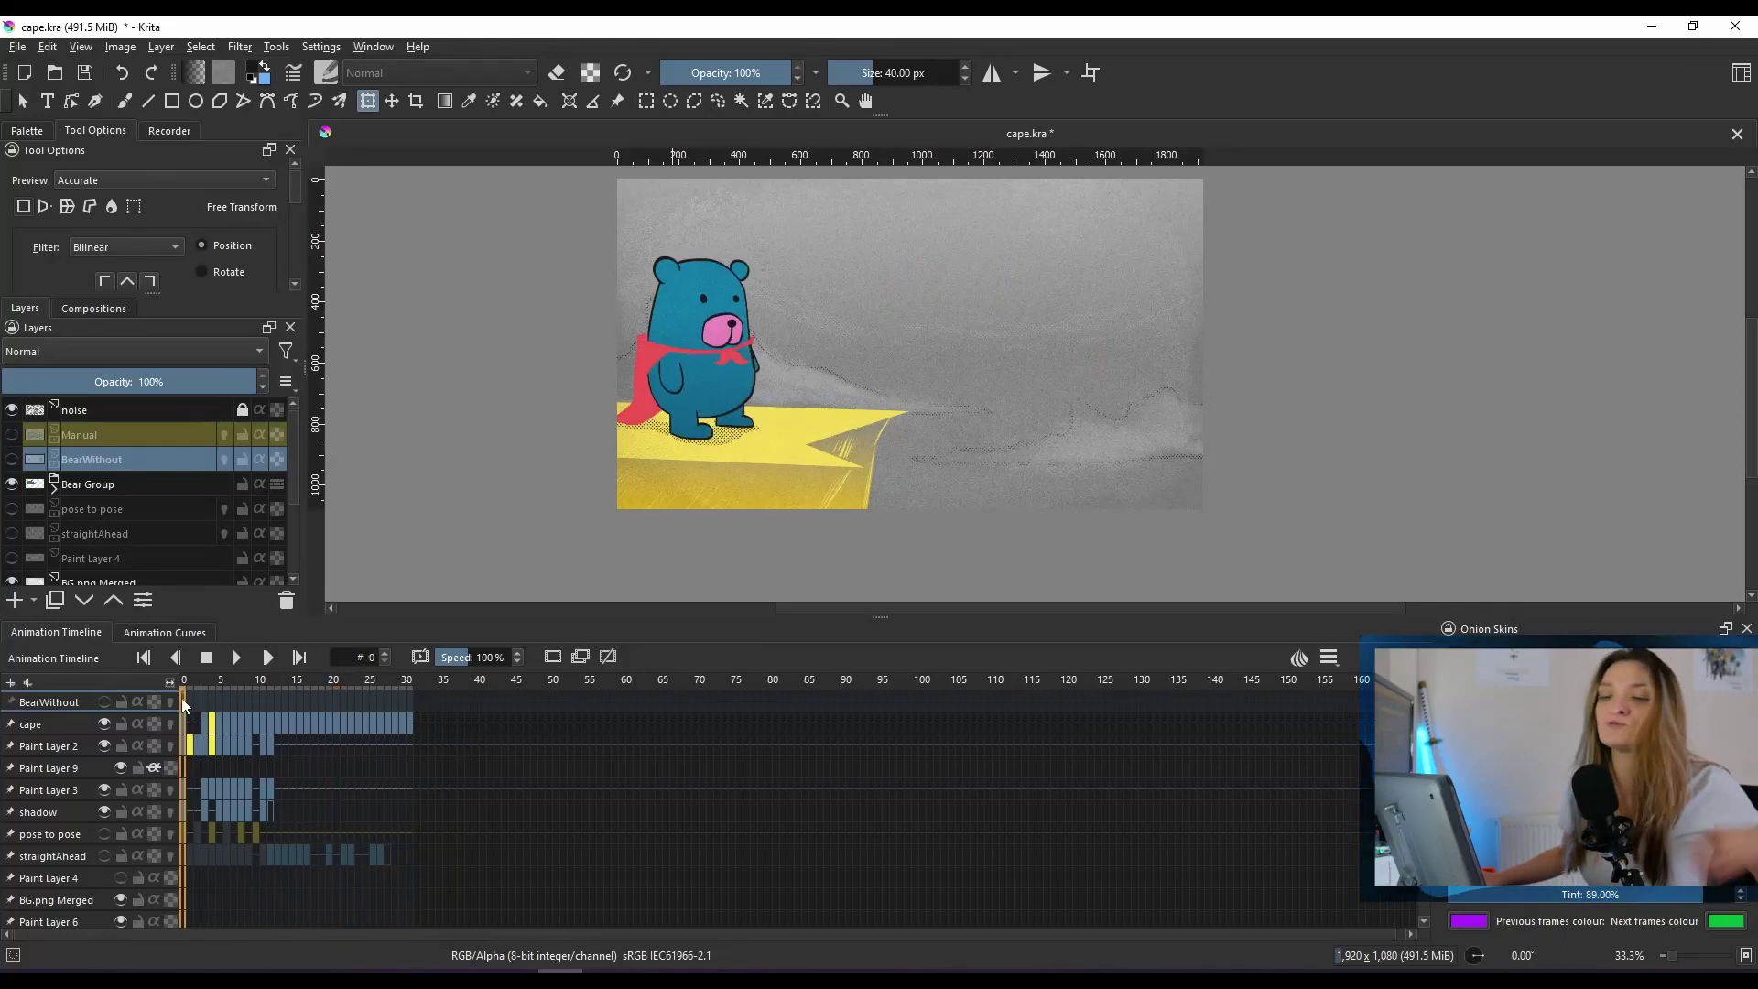
# Expand Bear Group and examine its cape, Paint Layer 2, Group 8 and shadow layers at frame 0.
pyautogui.click(116, 493)
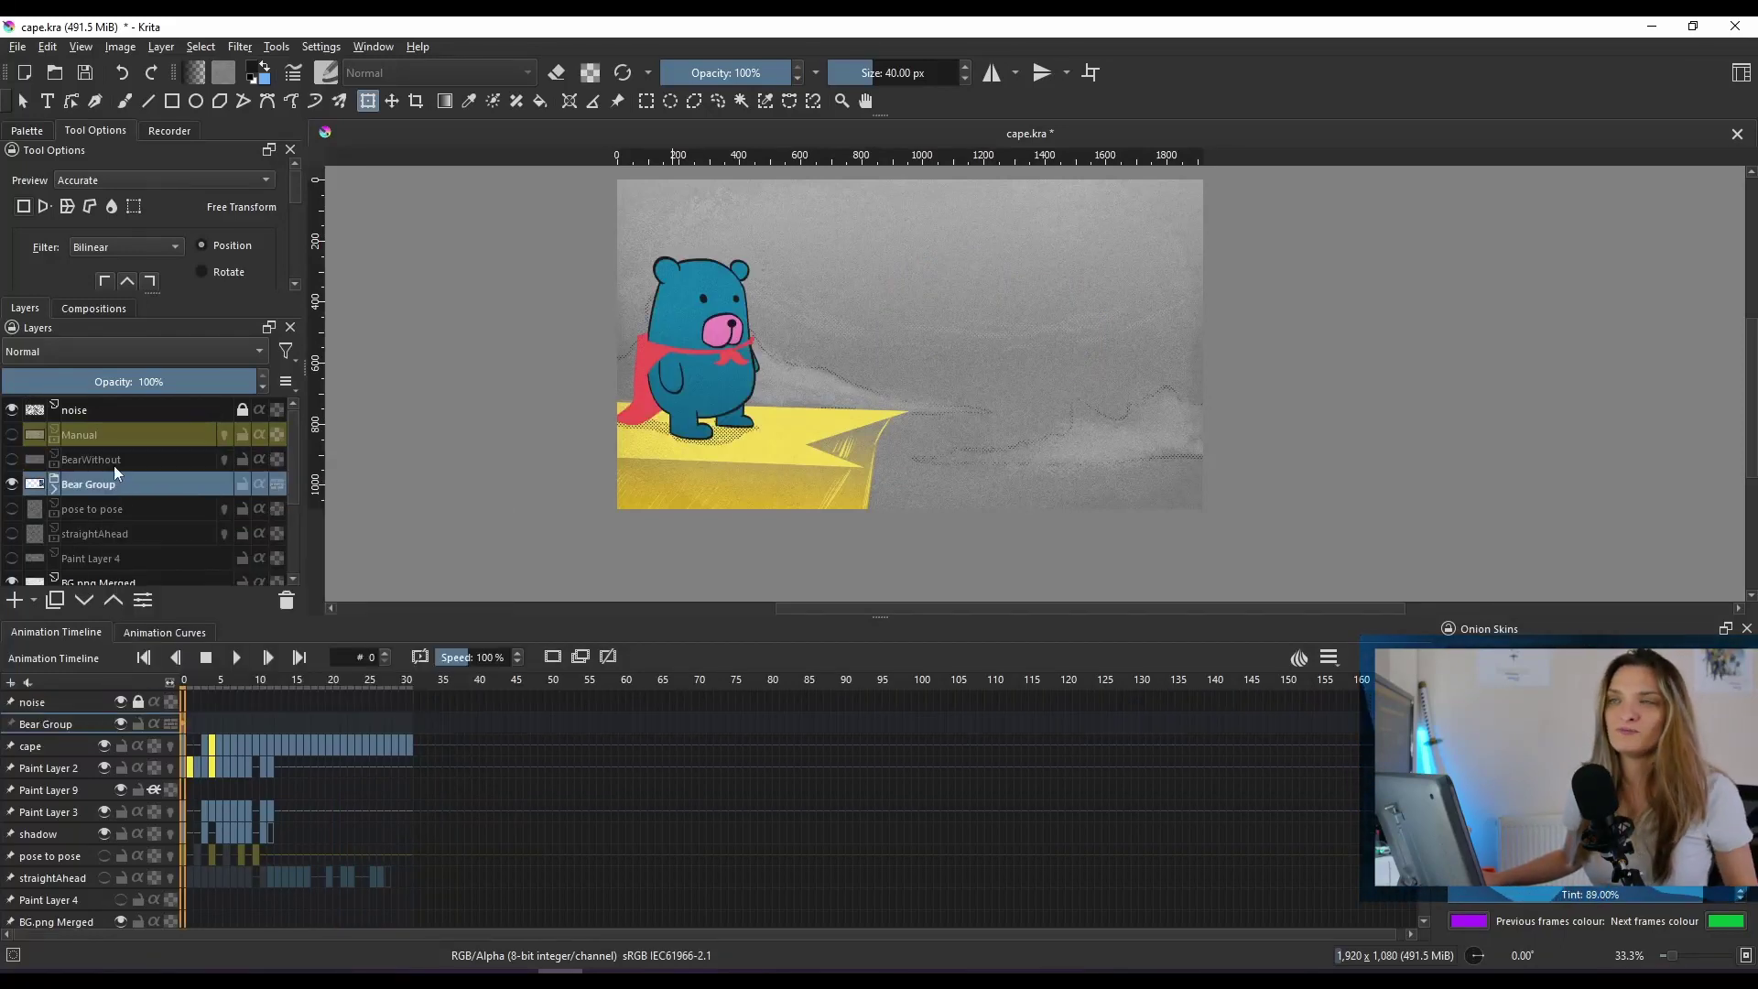
pyautogui.moveTo(117, 454)
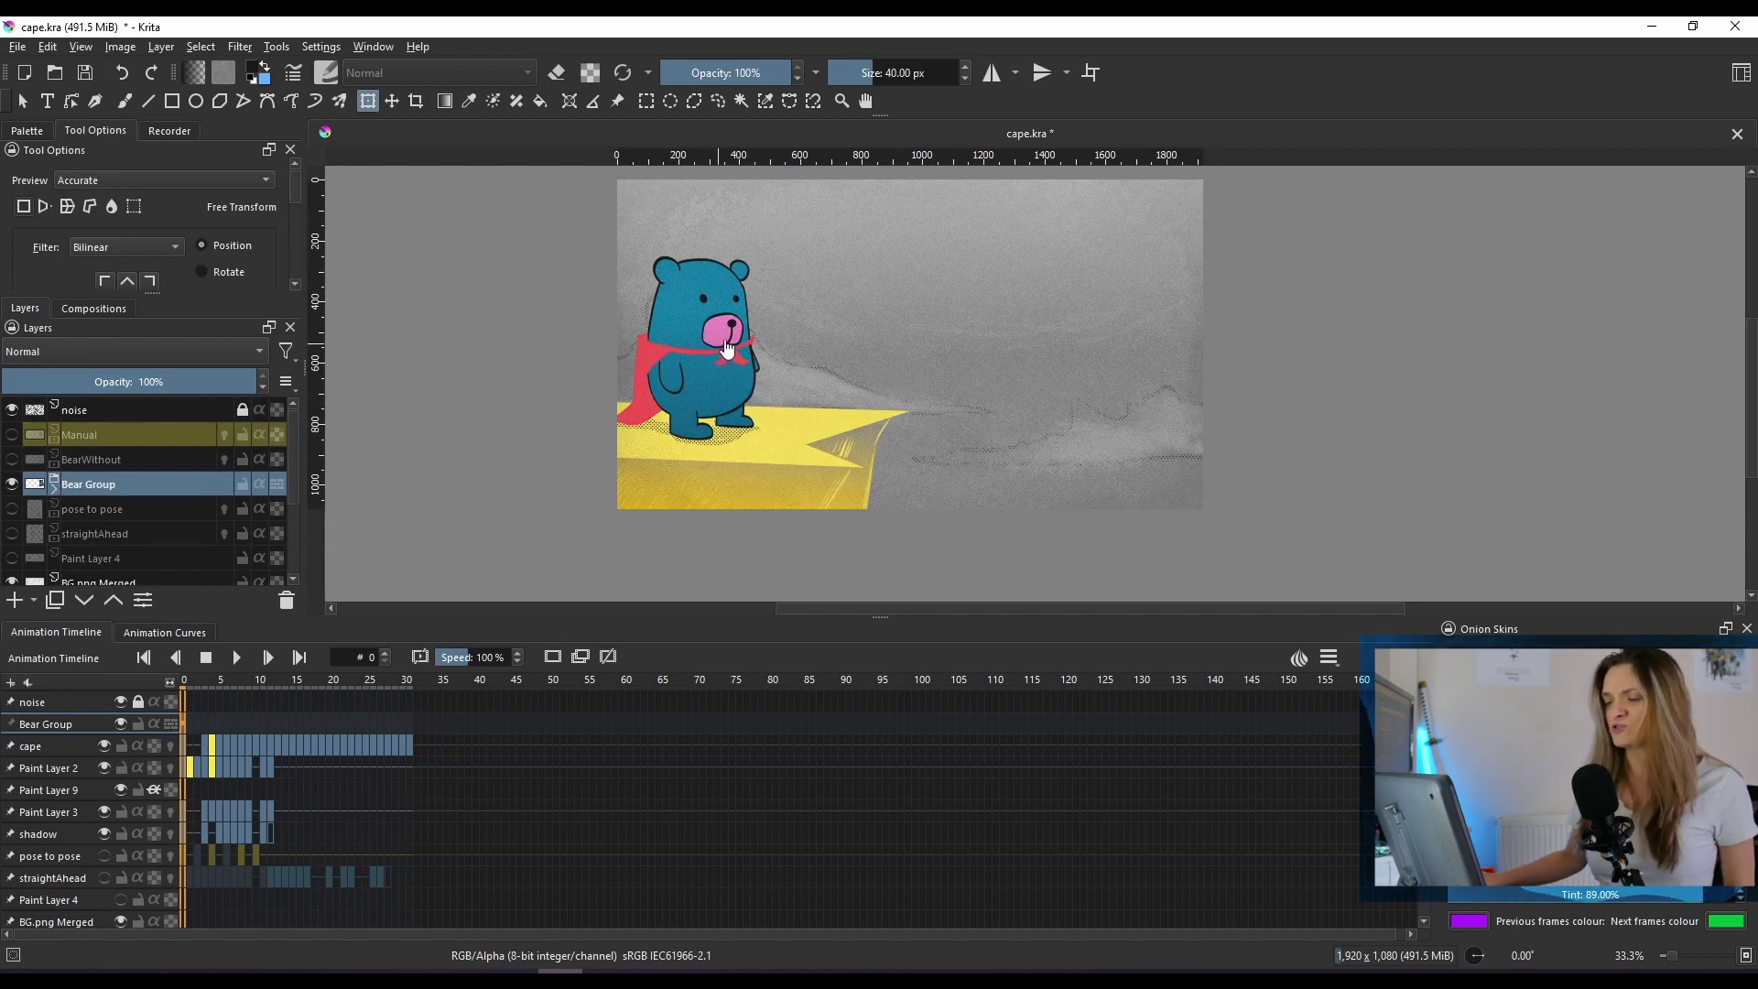
pyautogui.click(53, 485)
pyautogui.click(103, 506)
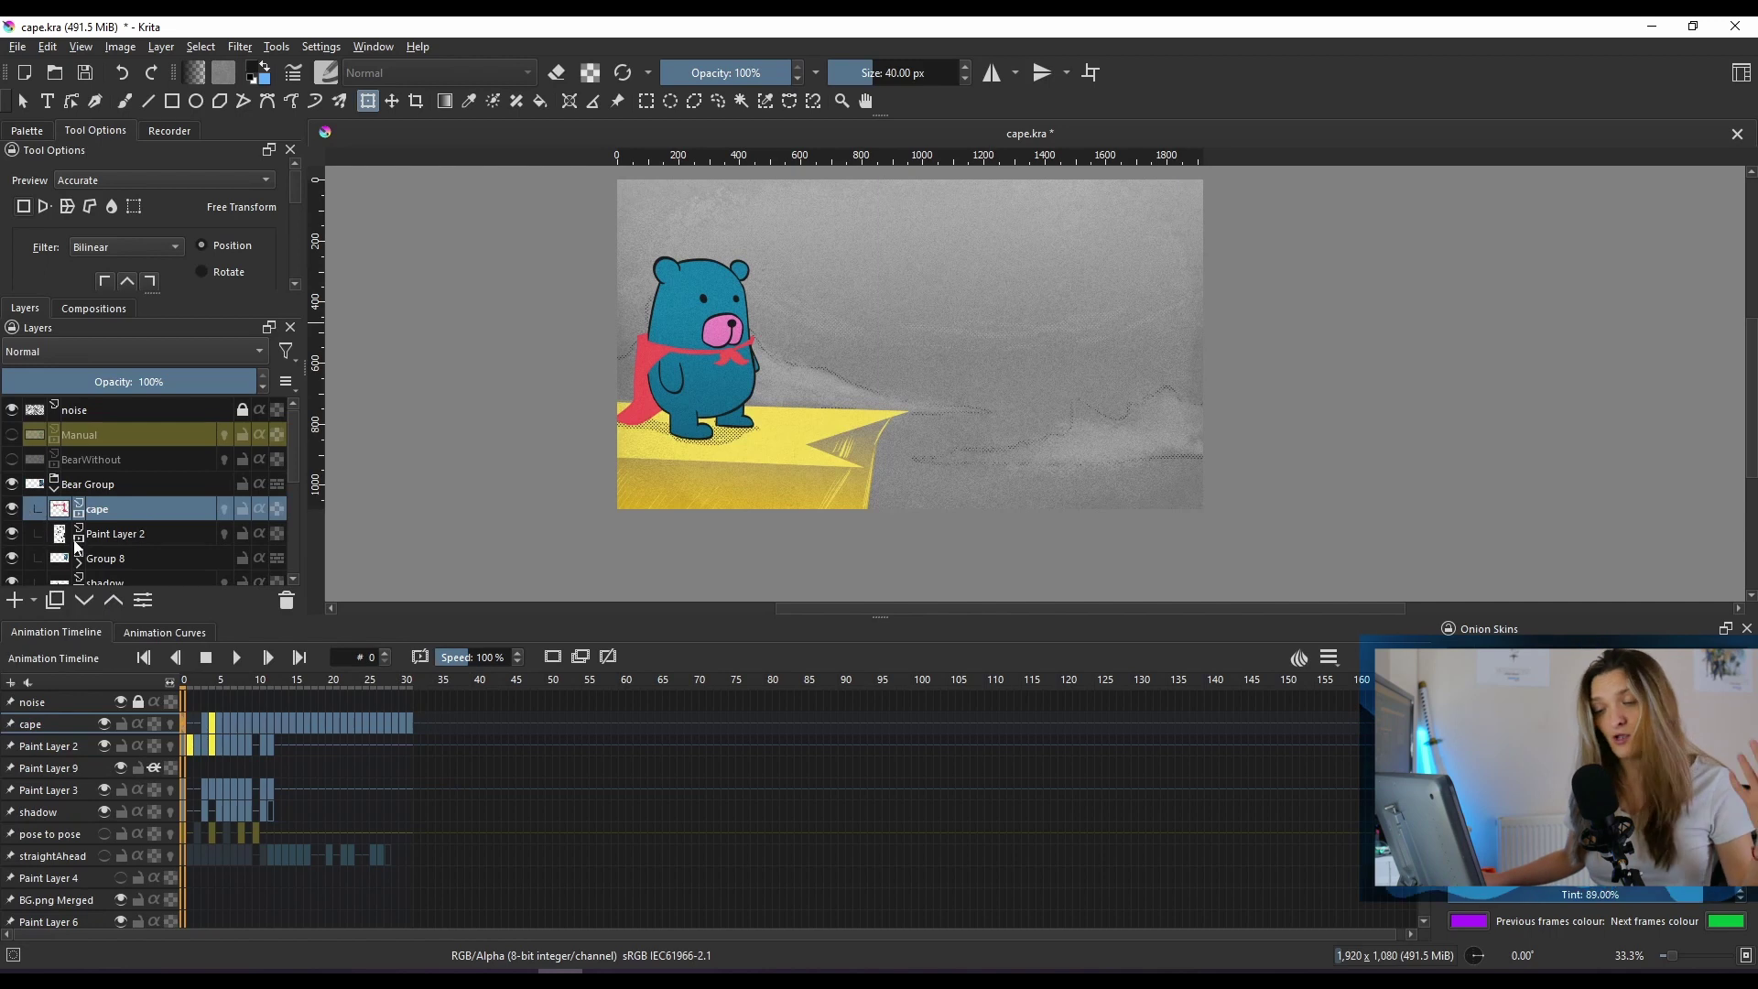
pyautogui.click(137, 535)
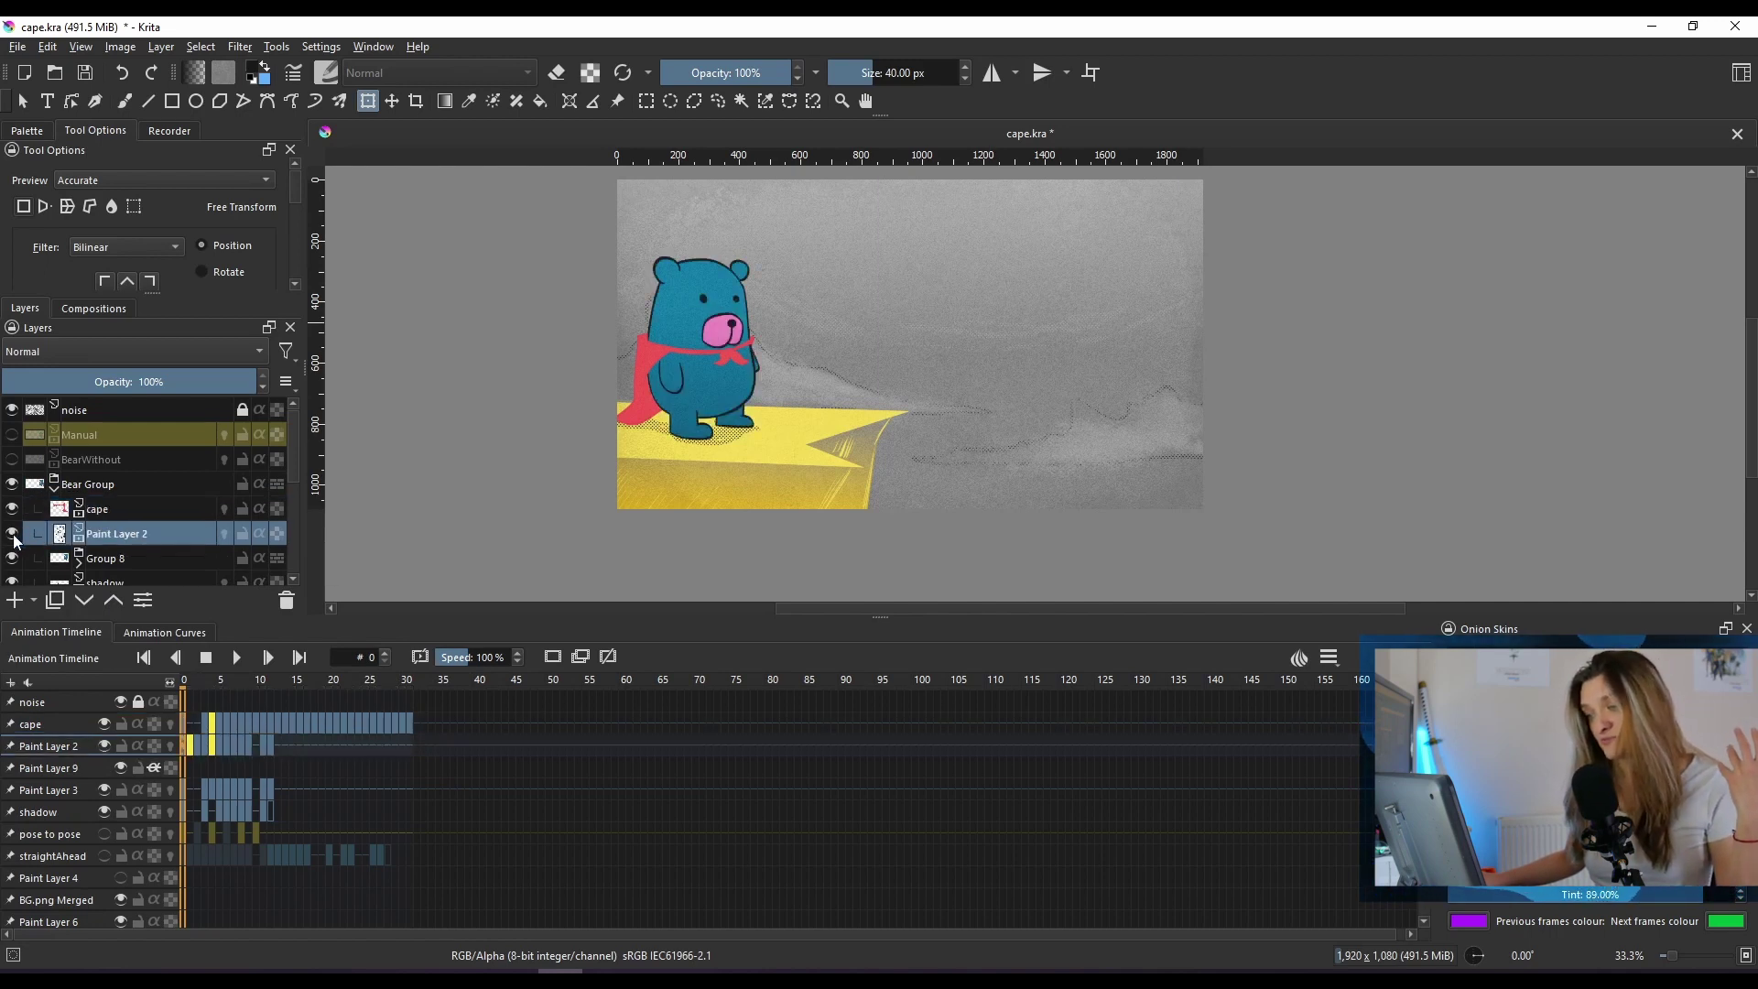
pyautogui.click(110, 561)
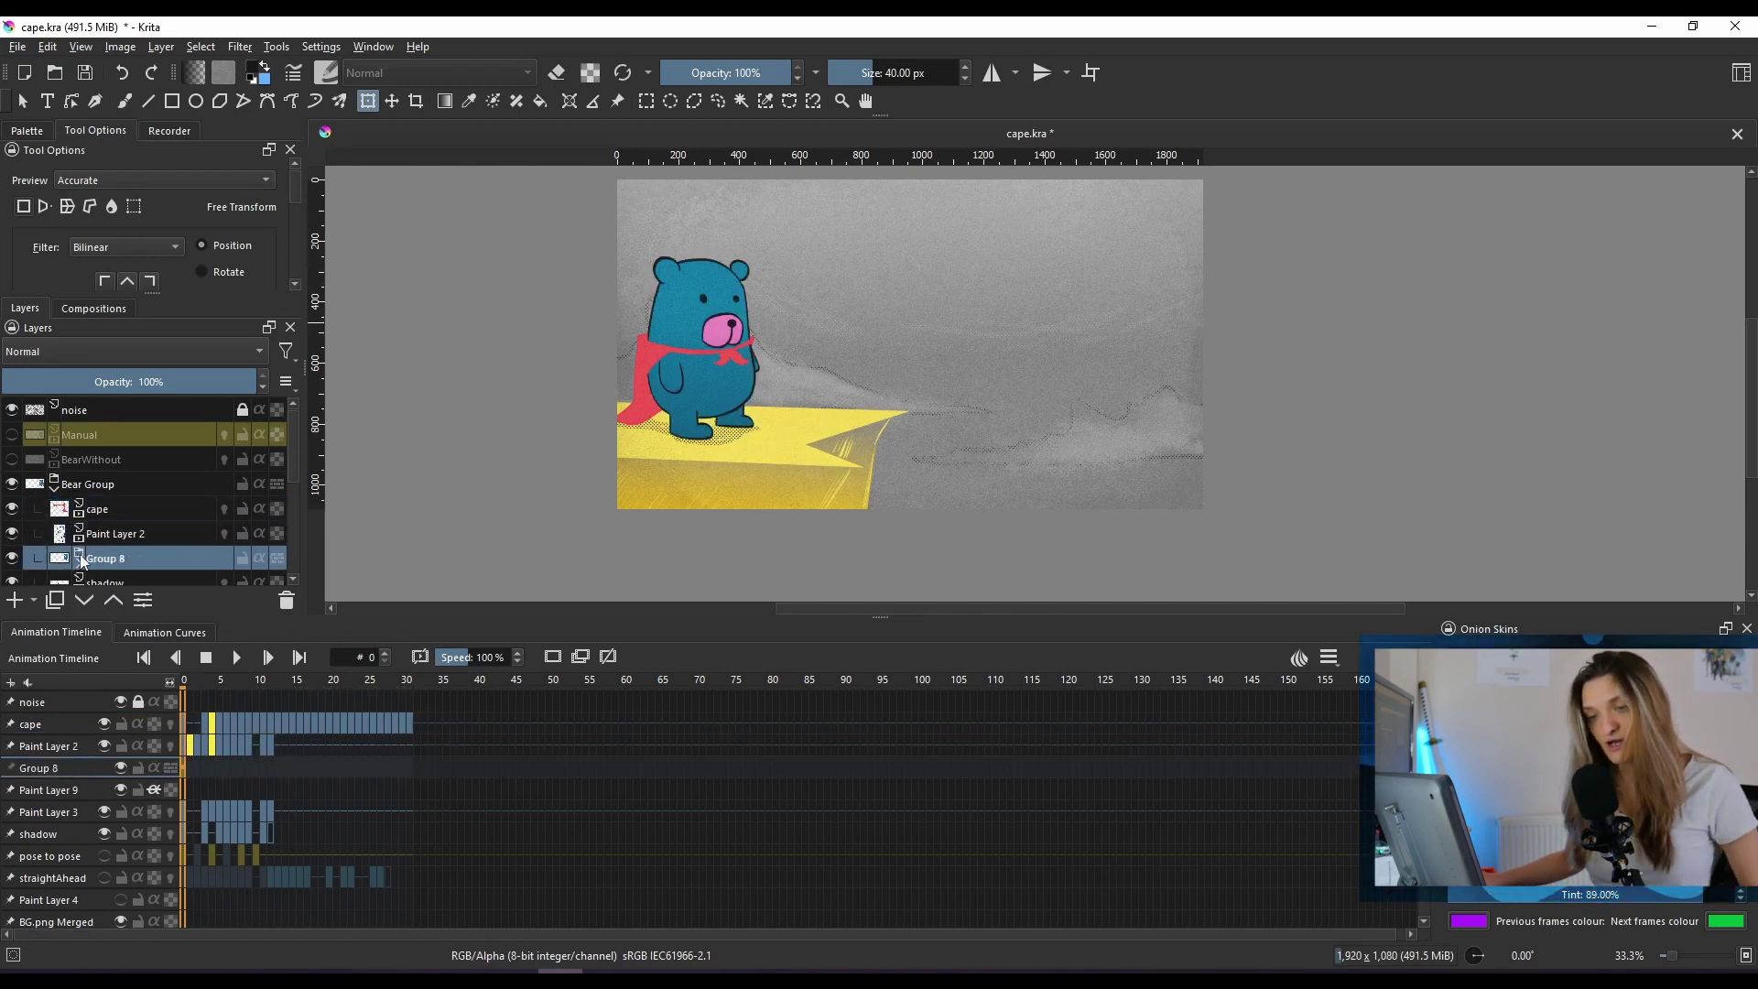
pyautogui.click(12, 559)
pyautogui.click(12, 559)
pyautogui.scroll(-1, 125, 510)
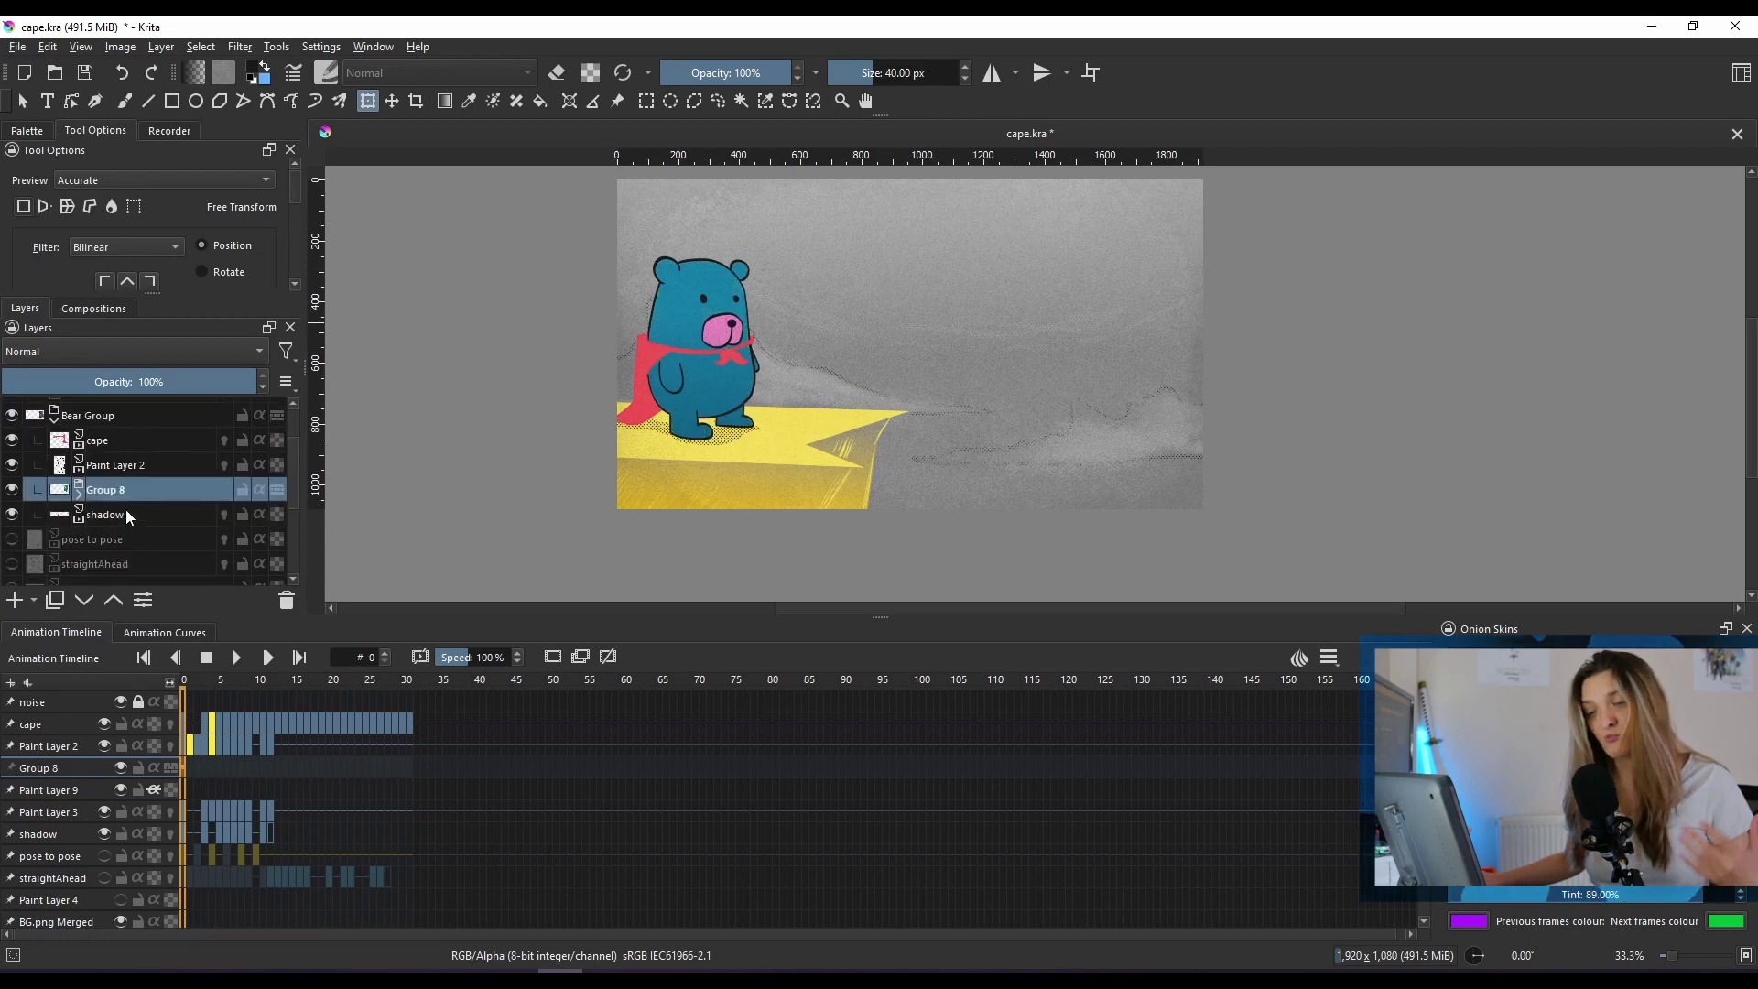
pyautogui.click(145, 515)
pyautogui.scroll(2, 676, 406)
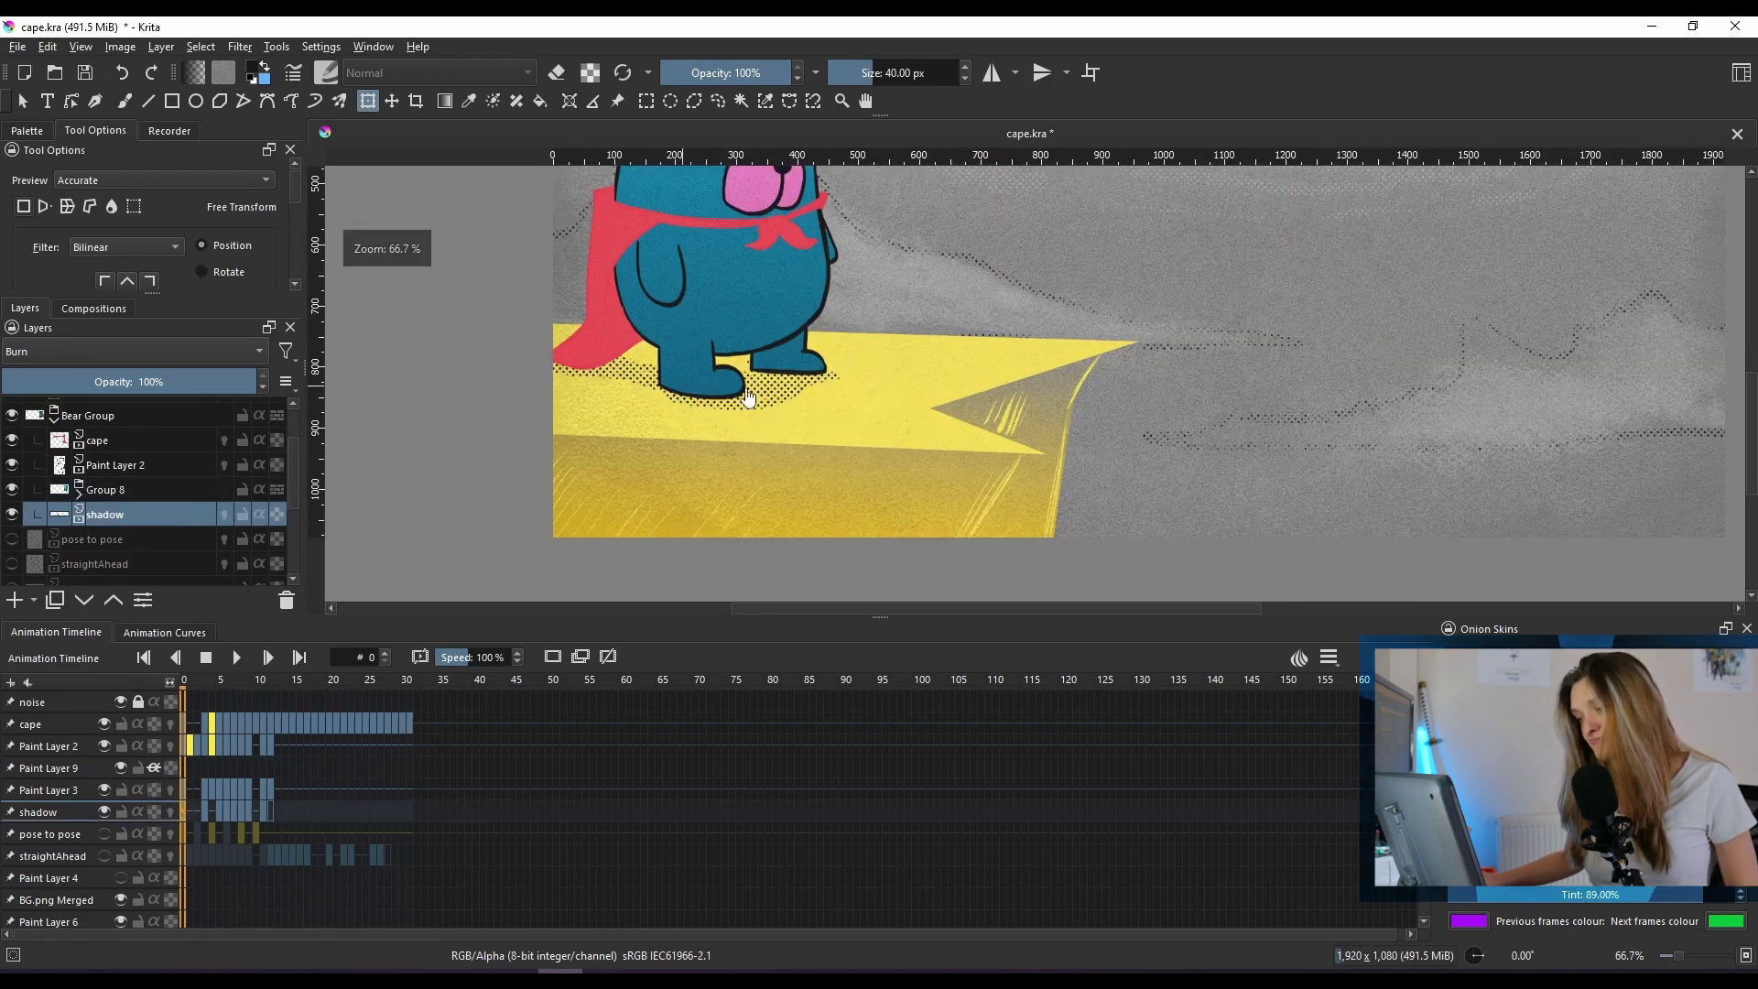
pyautogui.scroll(-2, 805, 412)
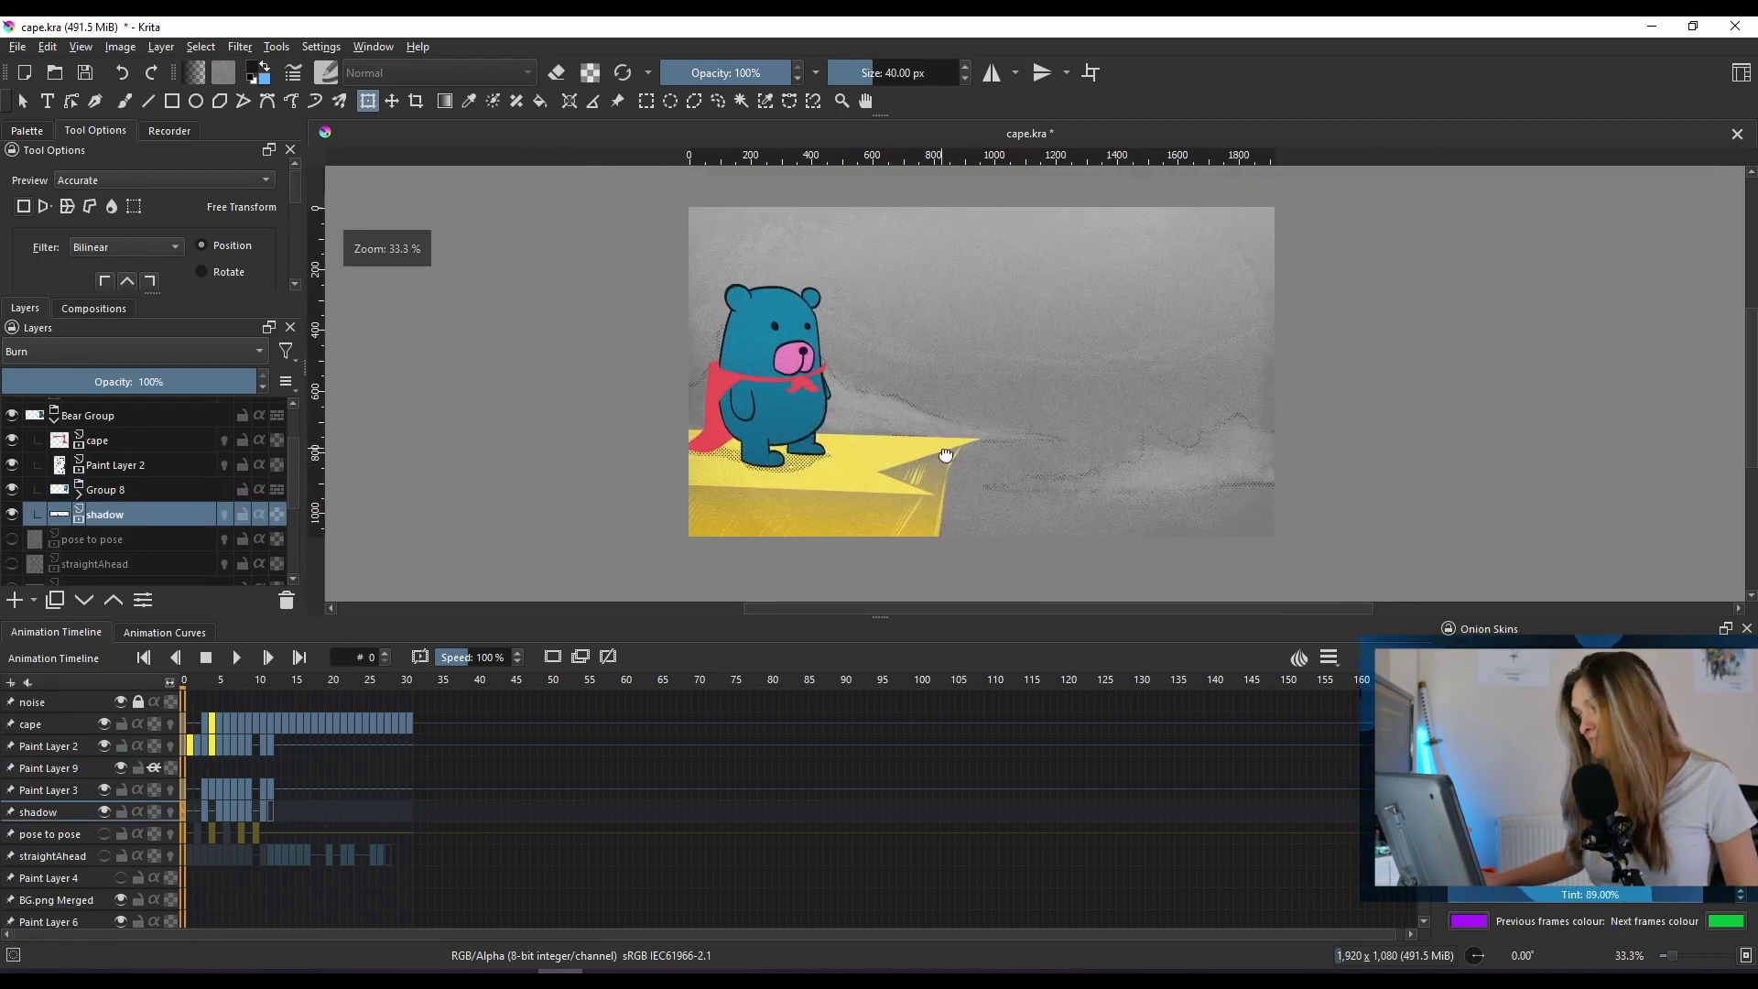
# Review the cape, Paint Layer 2 and shadow layers while scrubbing to frame 23, and collapse Bear Group.
pyautogui.click(118, 441)
pyautogui.click(100, 467)
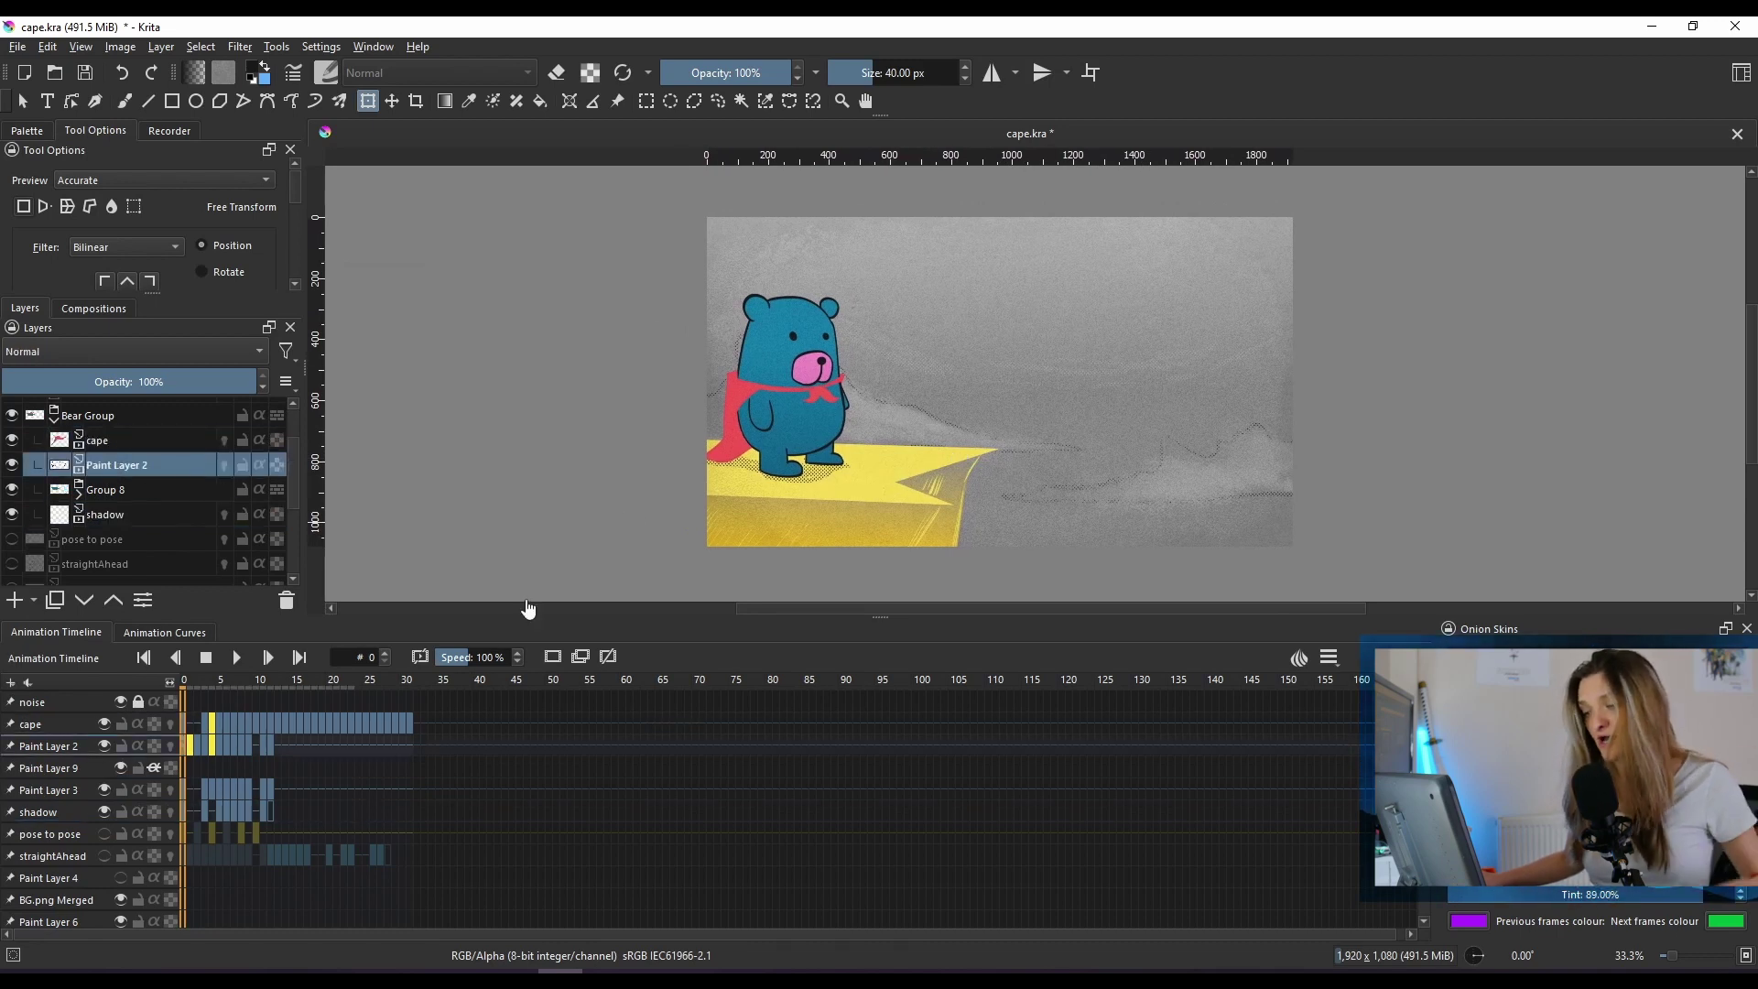
pyautogui.moveTo(278, 677); pyautogui.dragTo(351, 678)
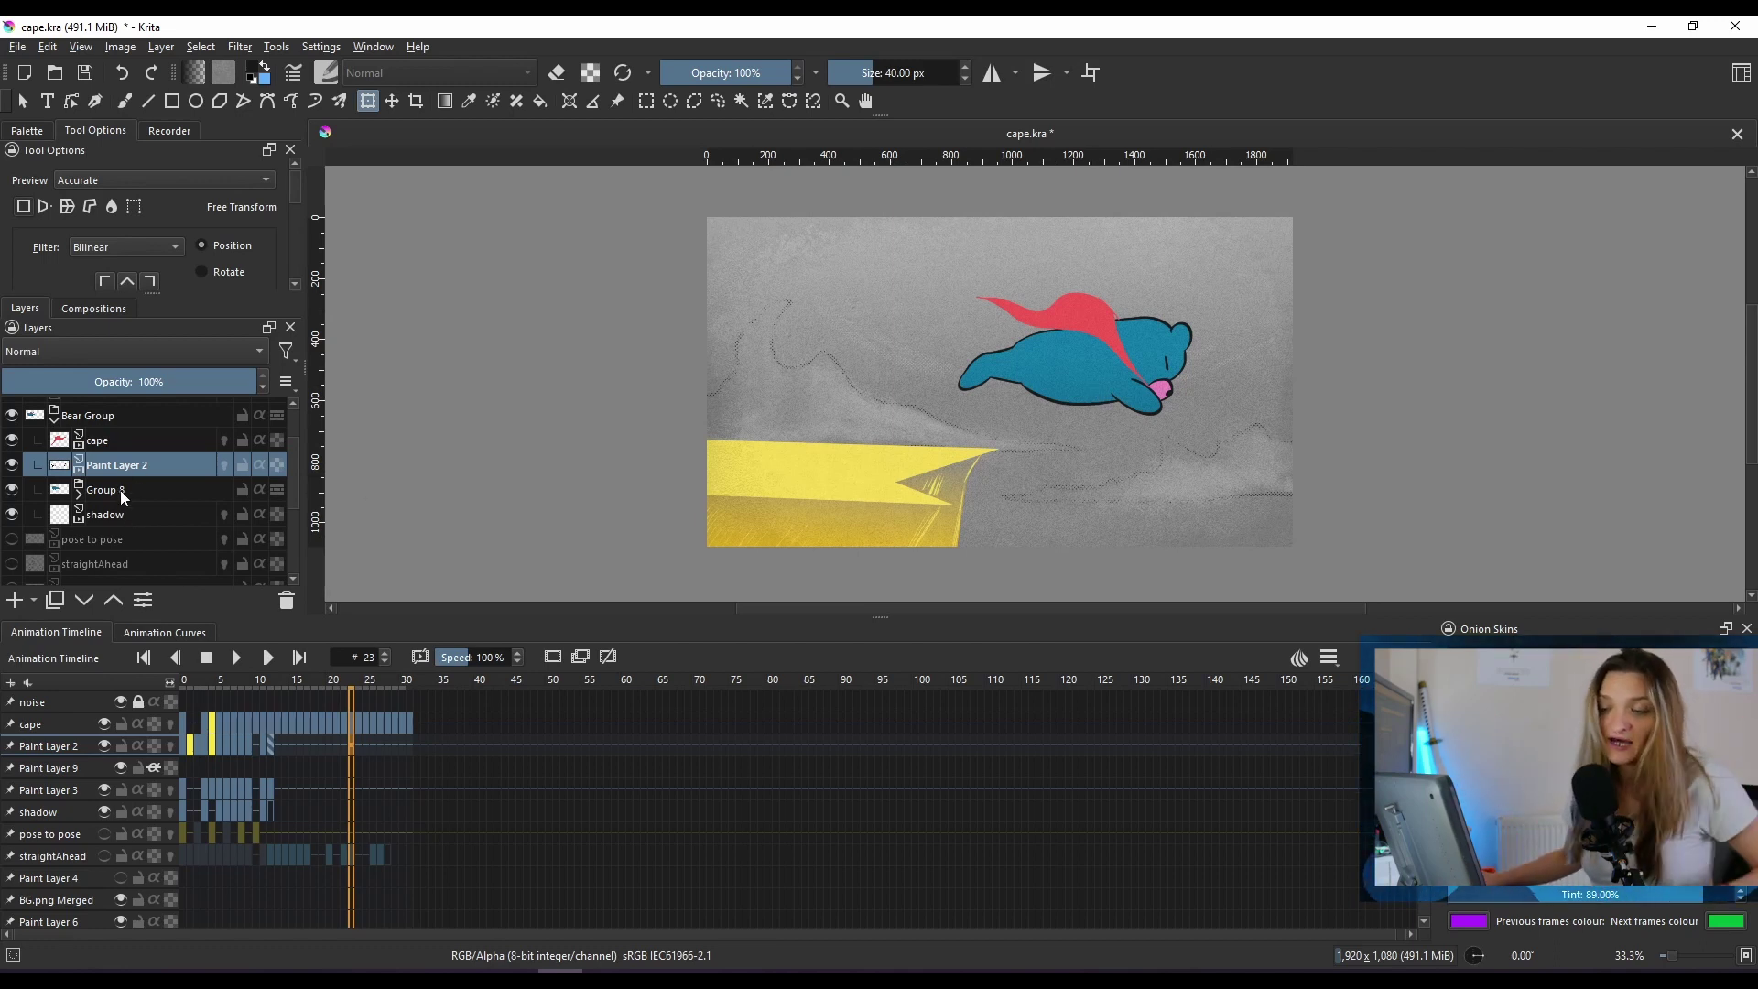
pyautogui.click(112, 515)
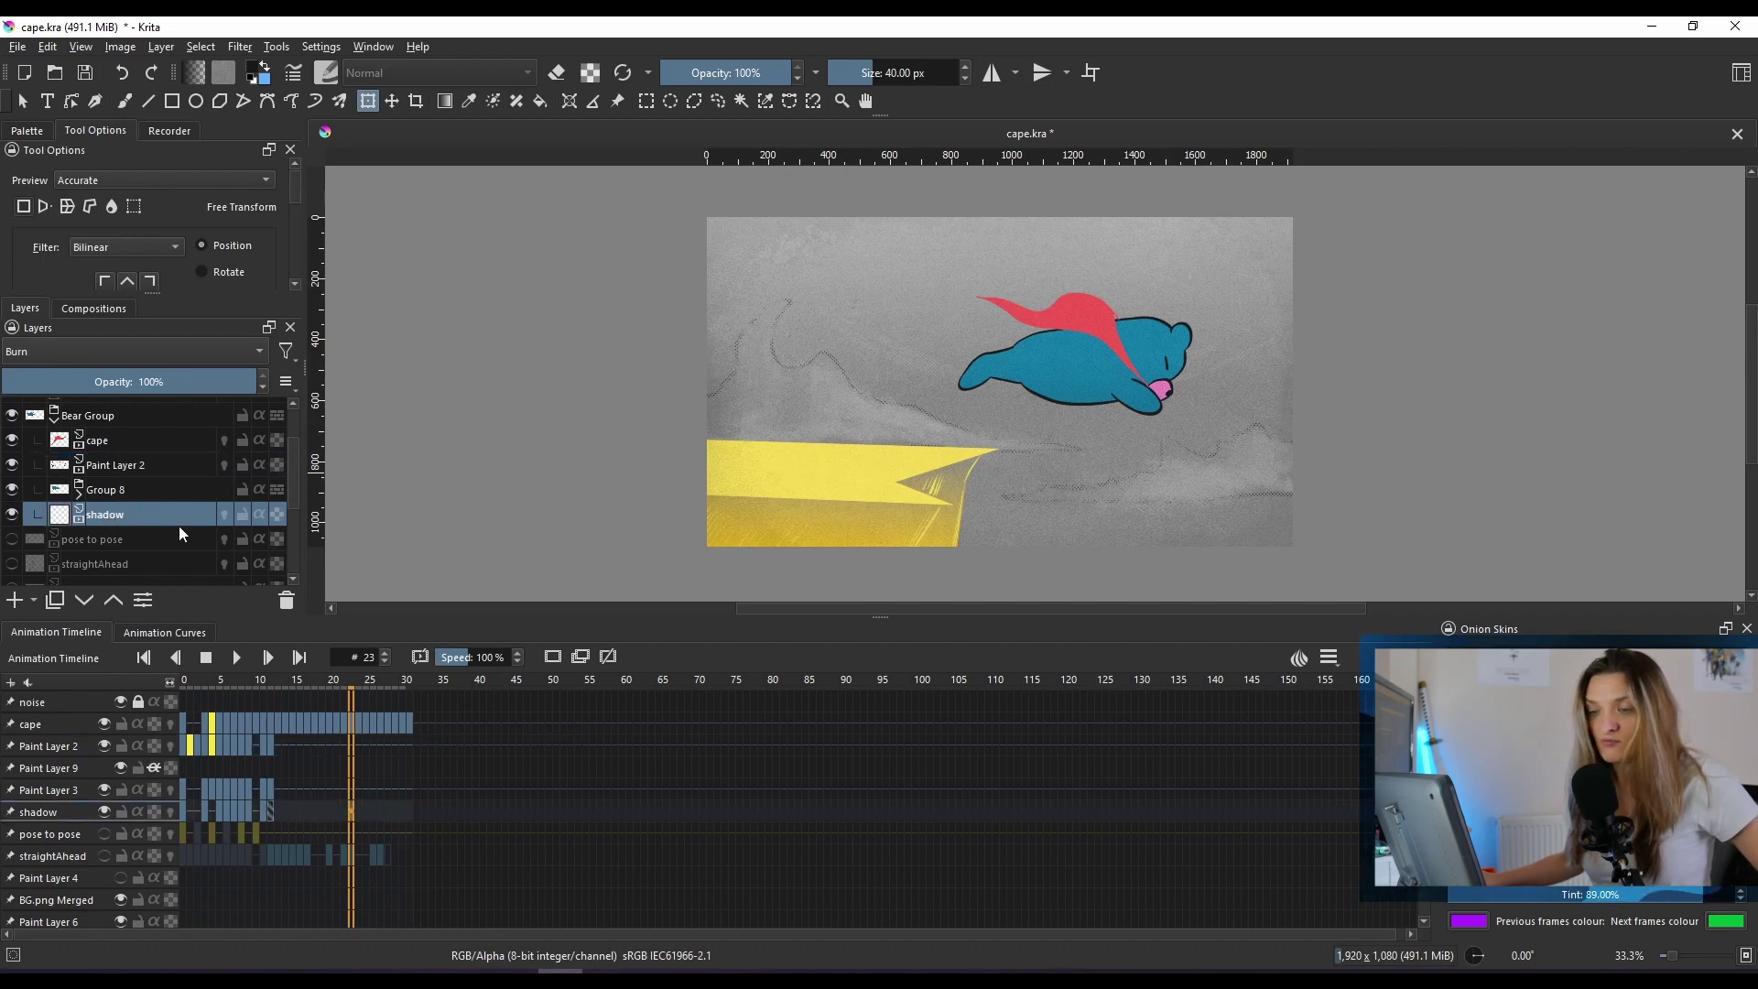
pyautogui.moveTo(121, 494)
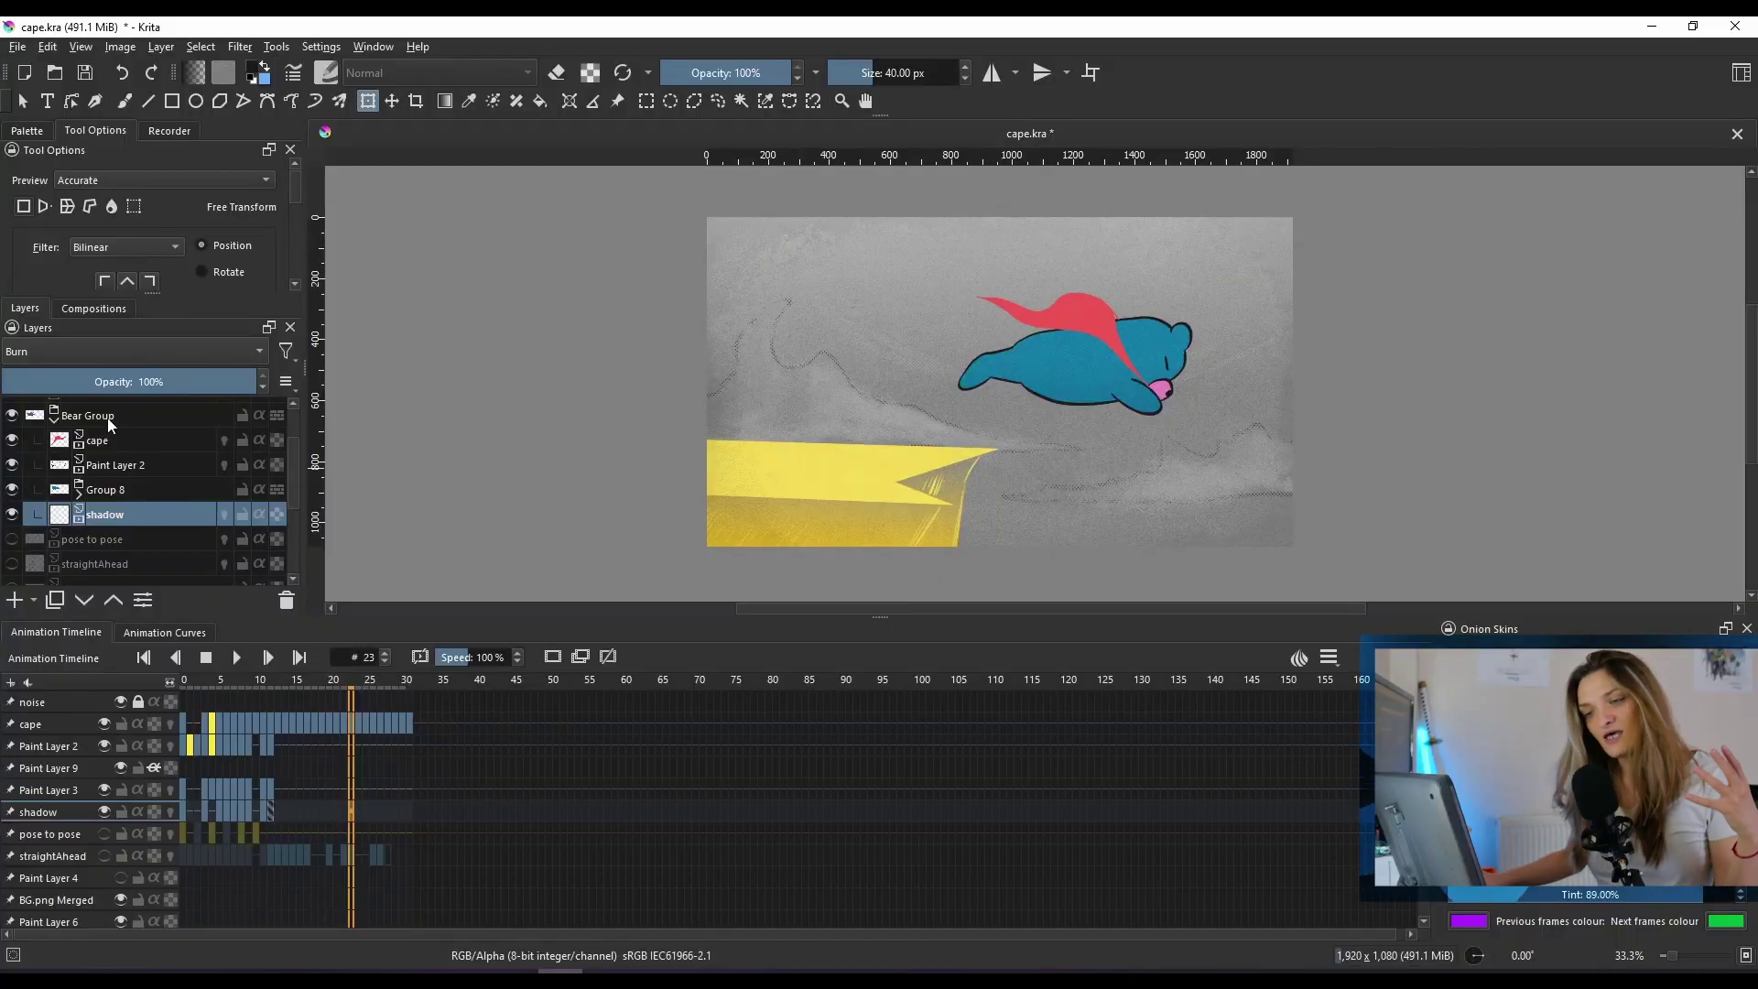
pyautogui.click(41, 419)
pyautogui.click(53, 418)
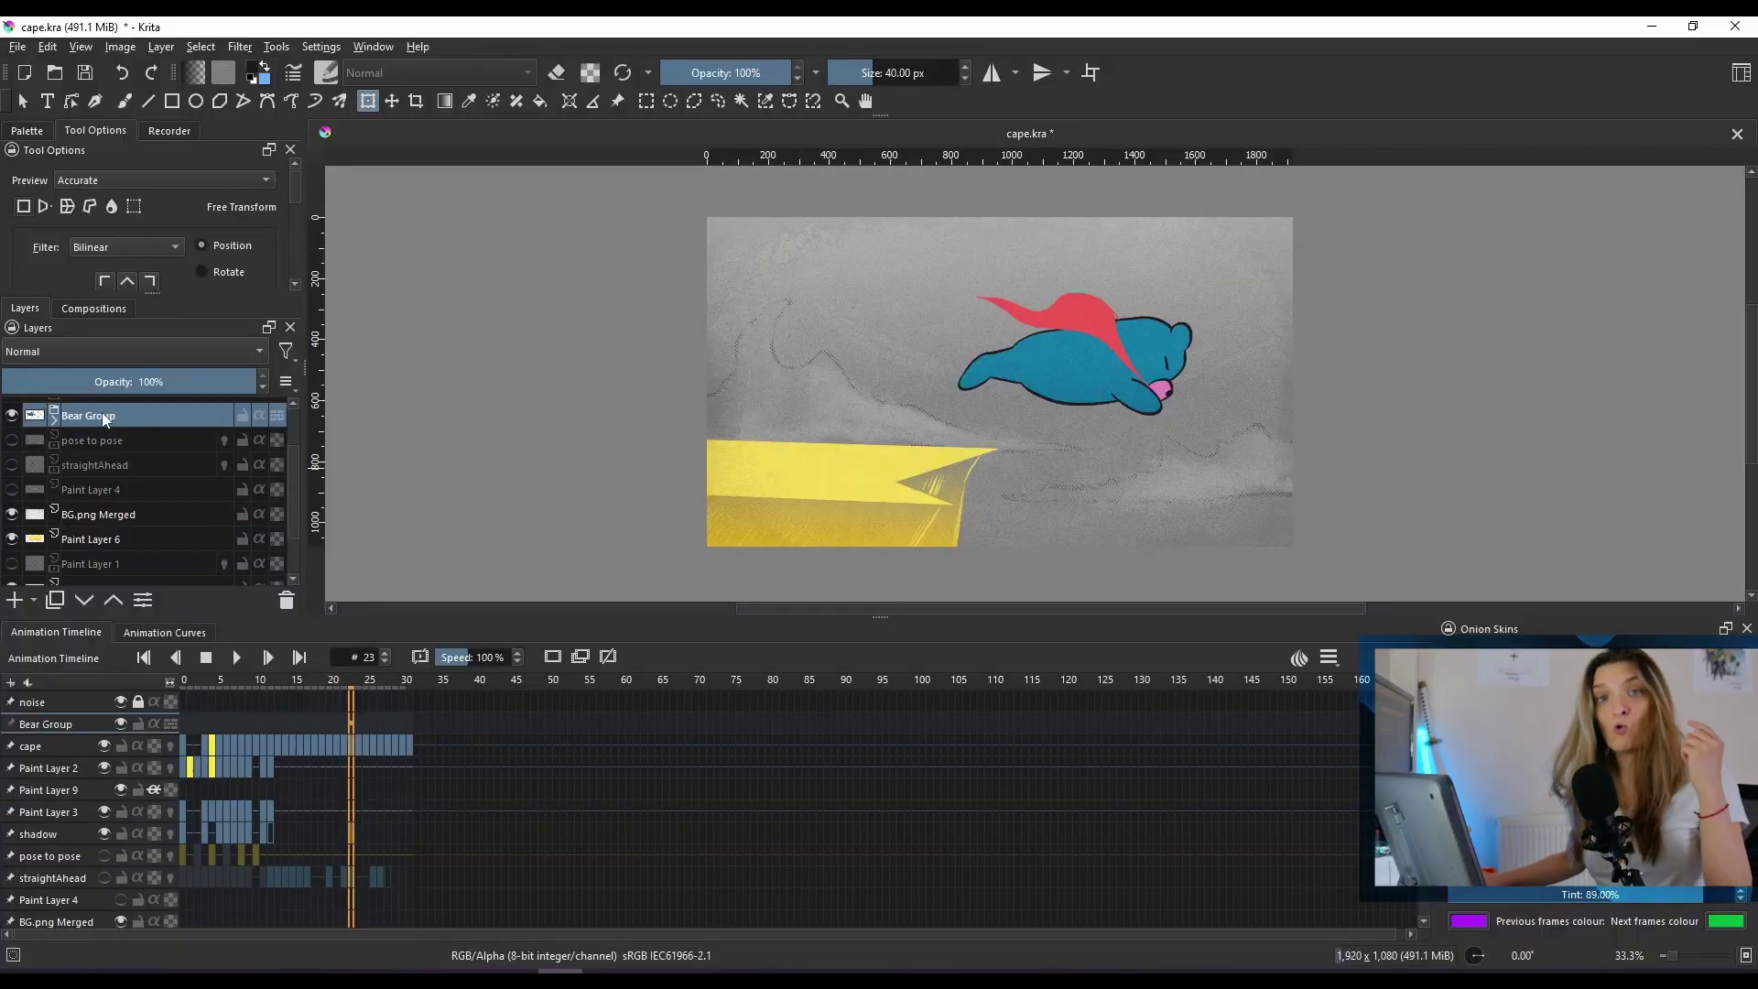
pyautogui.moveTo(105, 419)
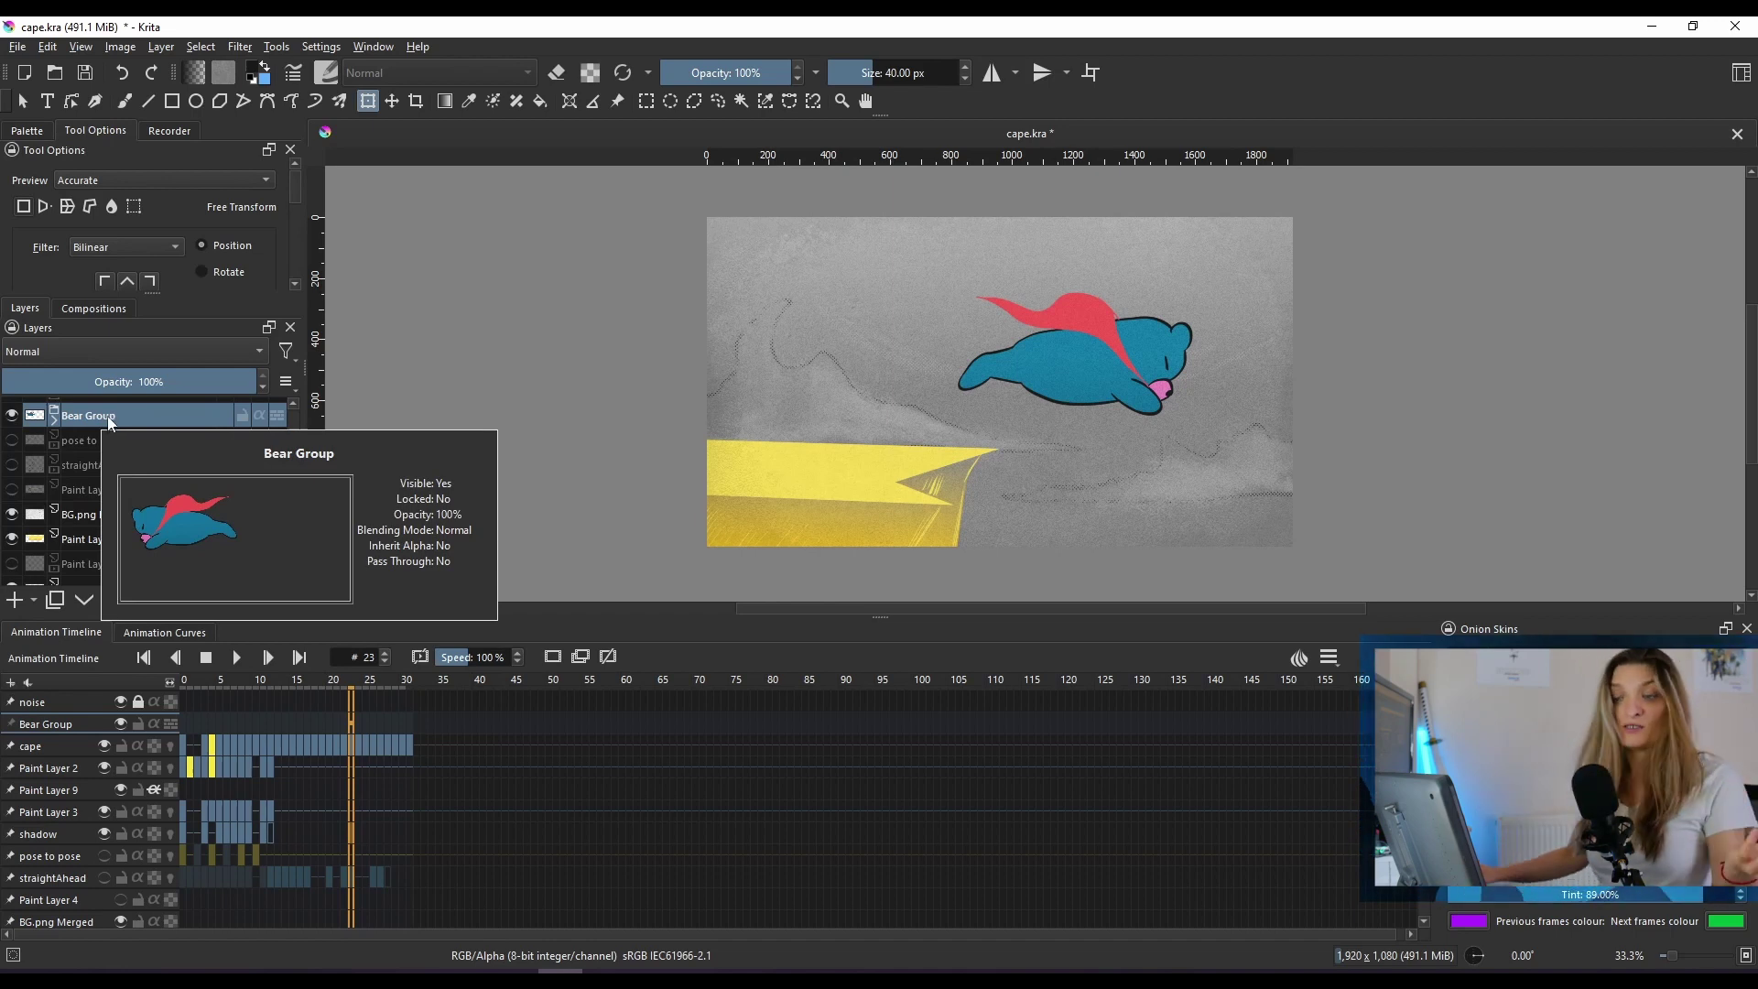
pyautogui.rightClick(107, 416)
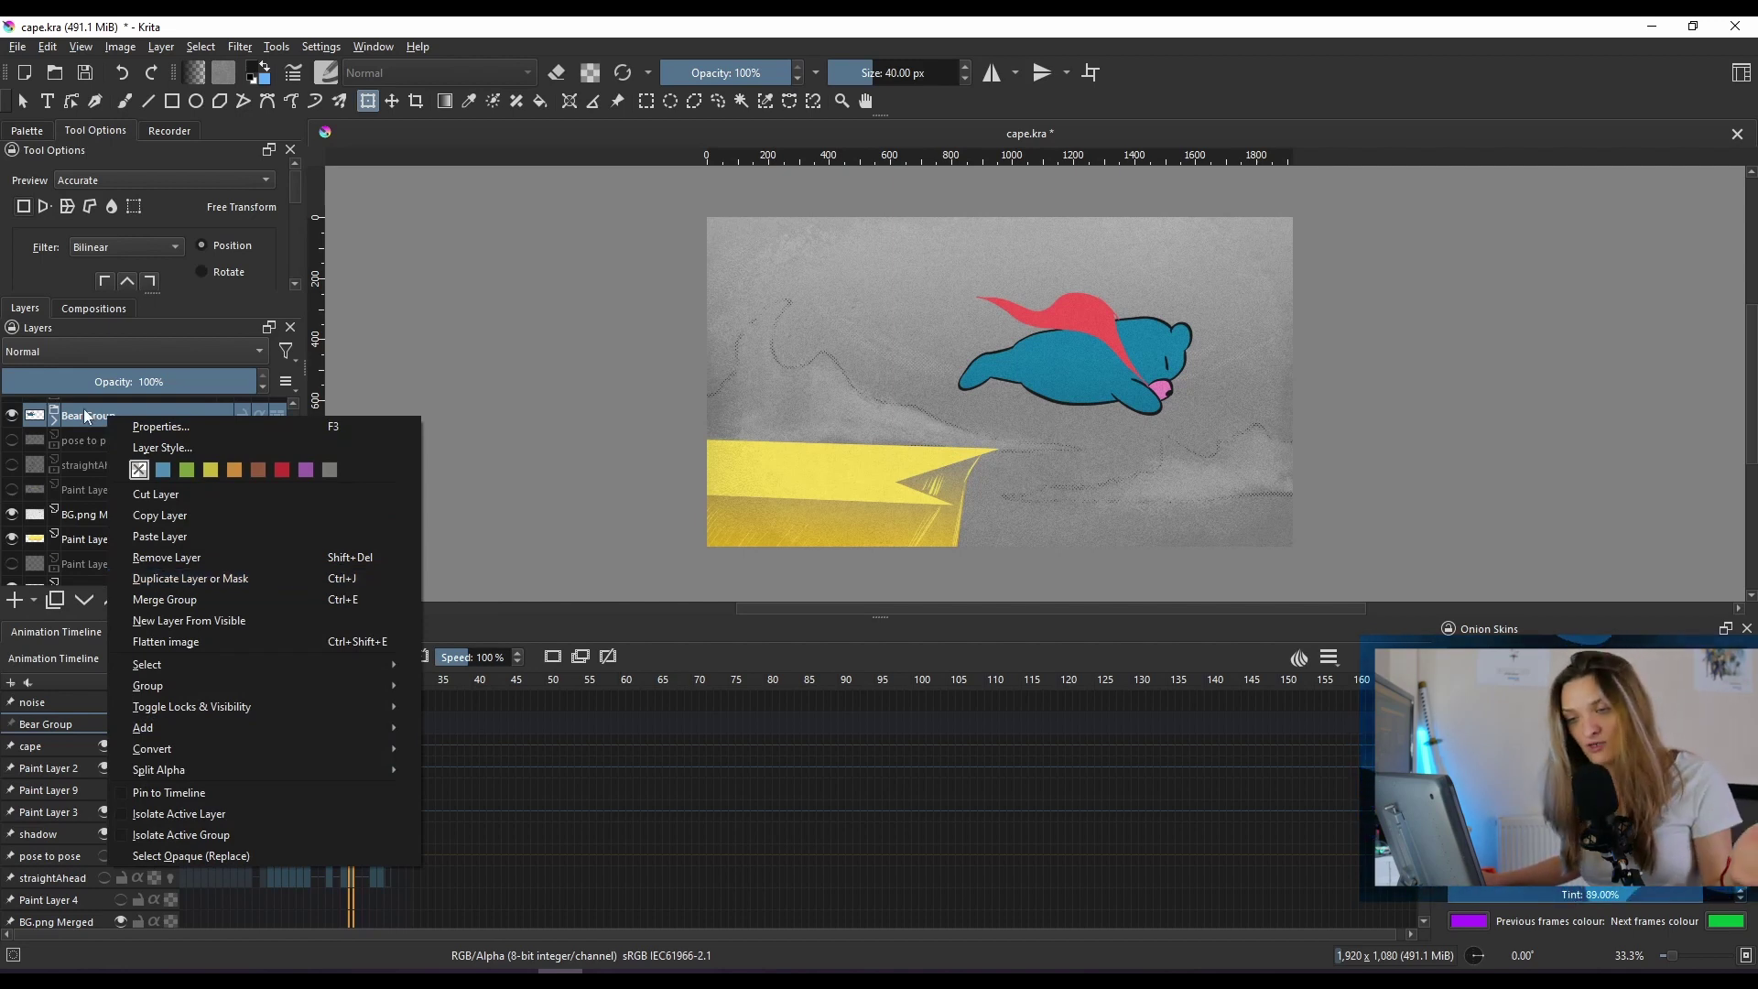
pyautogui.press('Escape')
# Make the BearWithout layer visible, hide Bear Group, and make BearWithout the active layer.
pyautogui.scroll(1, 240, 525)
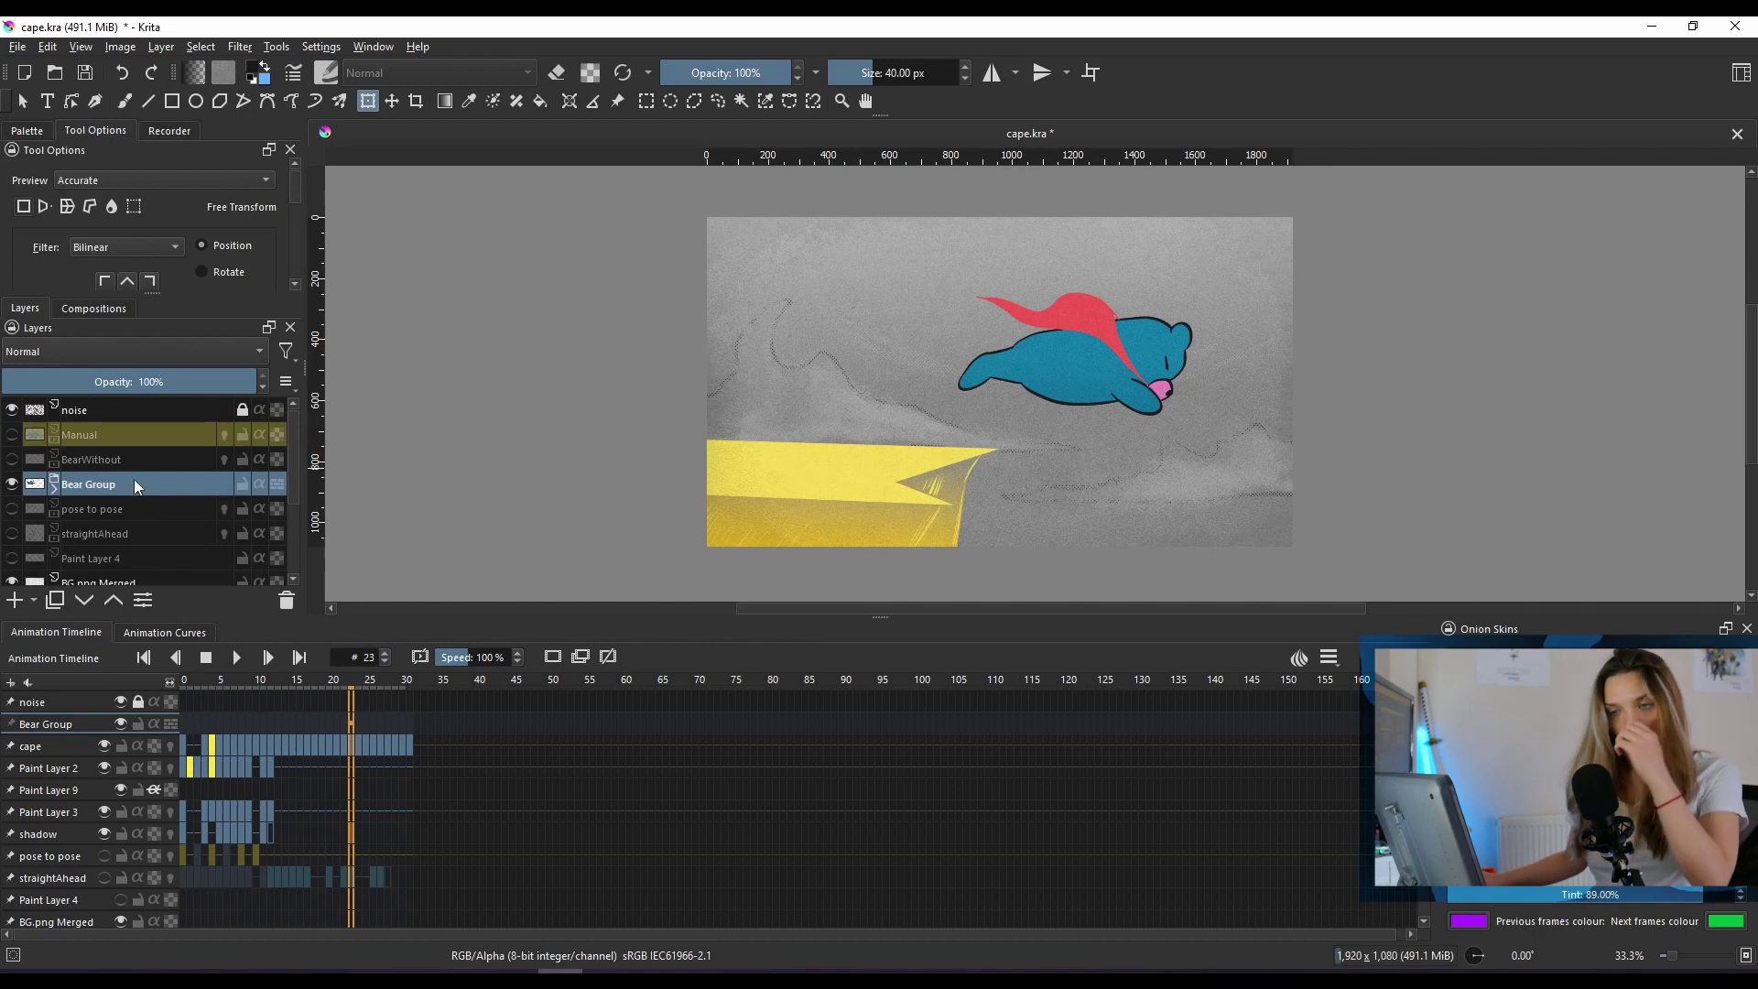
pyautogui.click(11, 460)
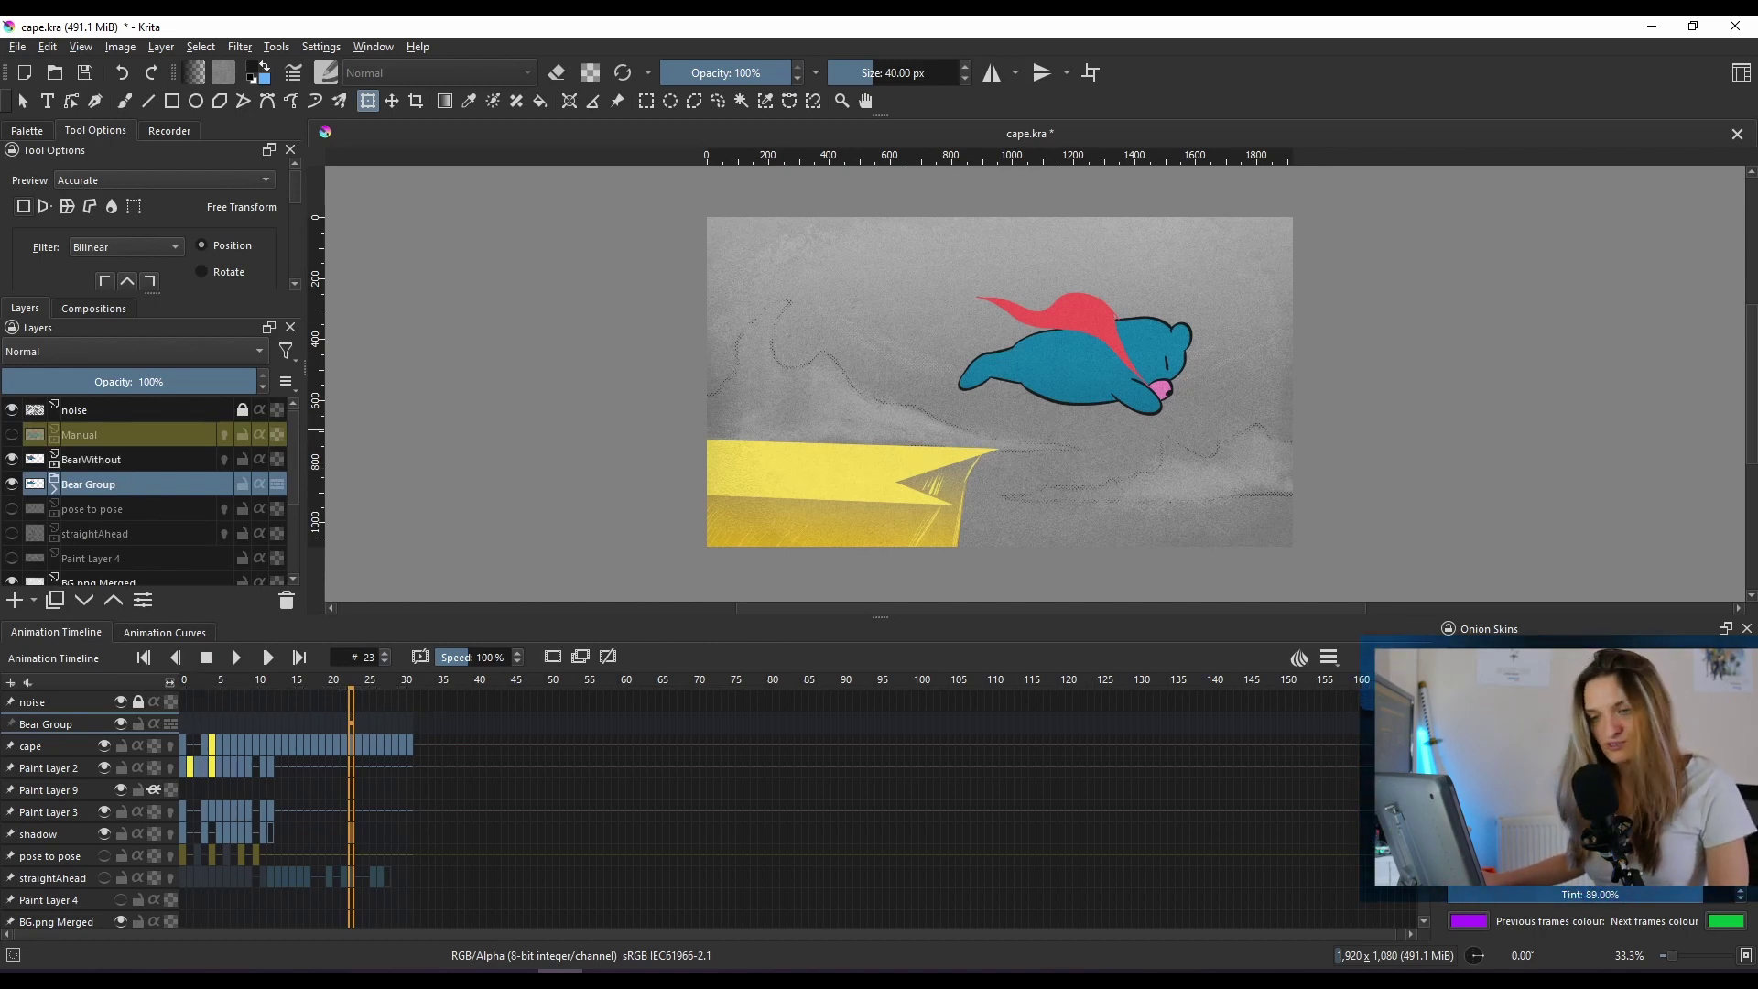
pyautogui.click(12, 487)
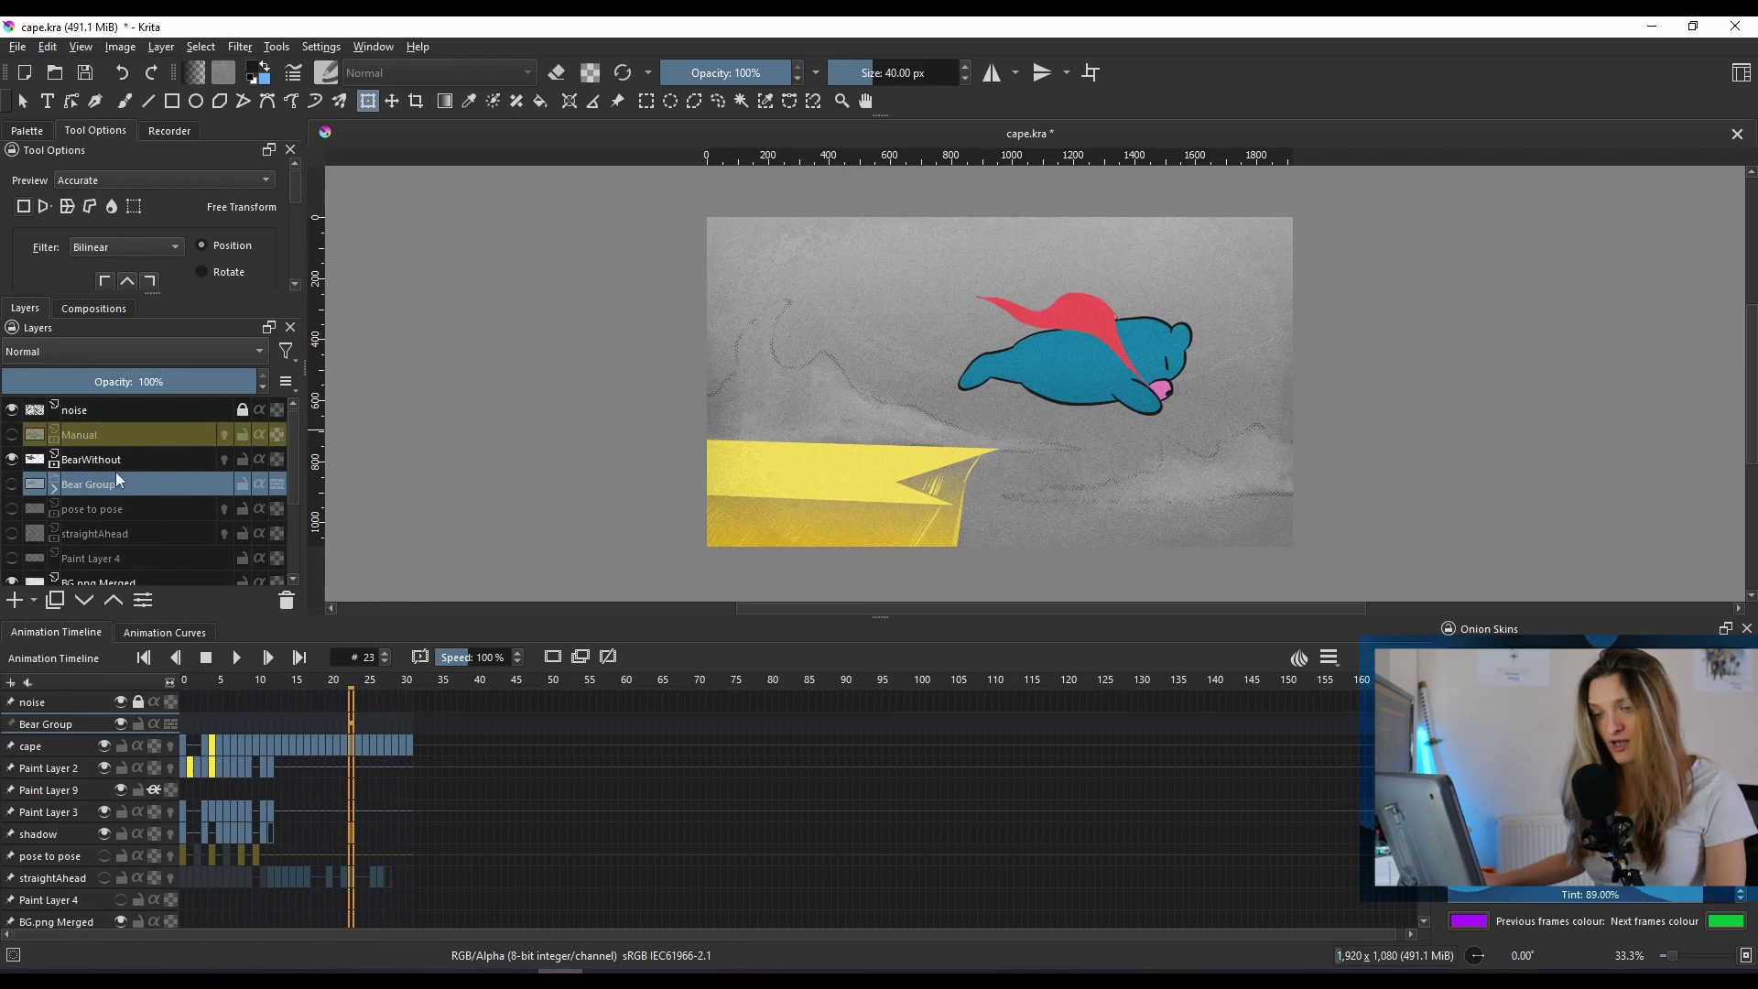
pyautogui.click(118, 458)
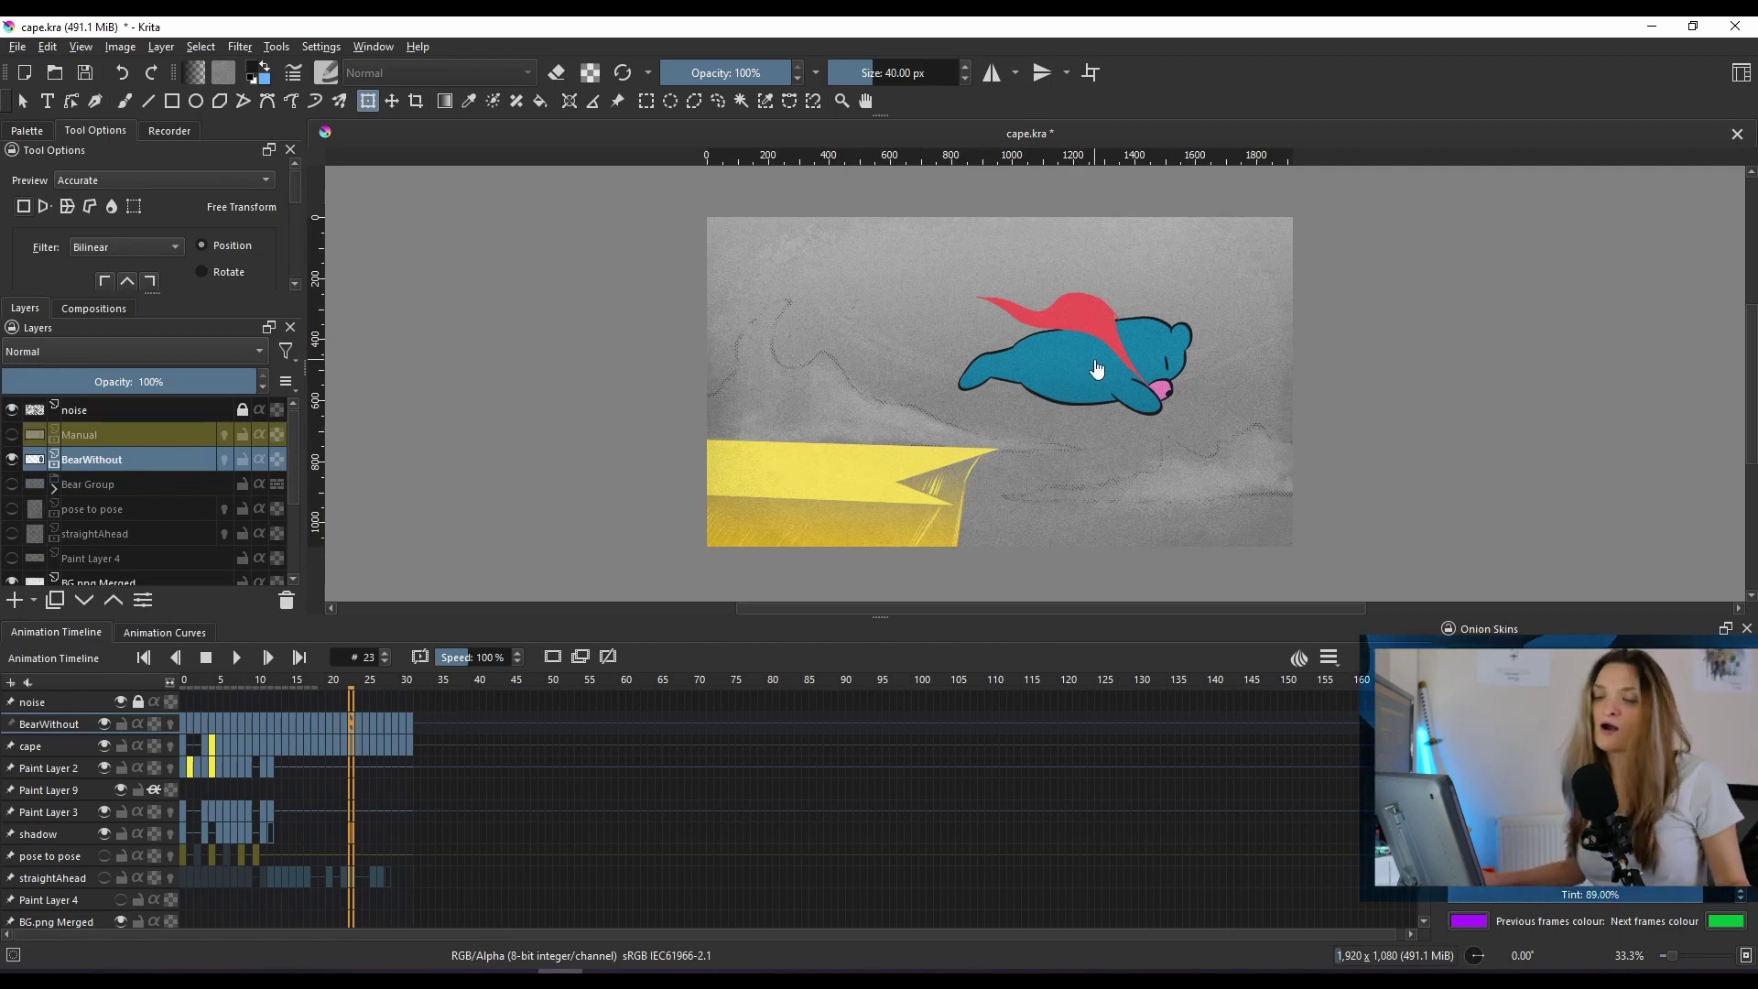
# Add a transform mask to the BearWithout layer.
pyautogui.moveTo(117, 460)
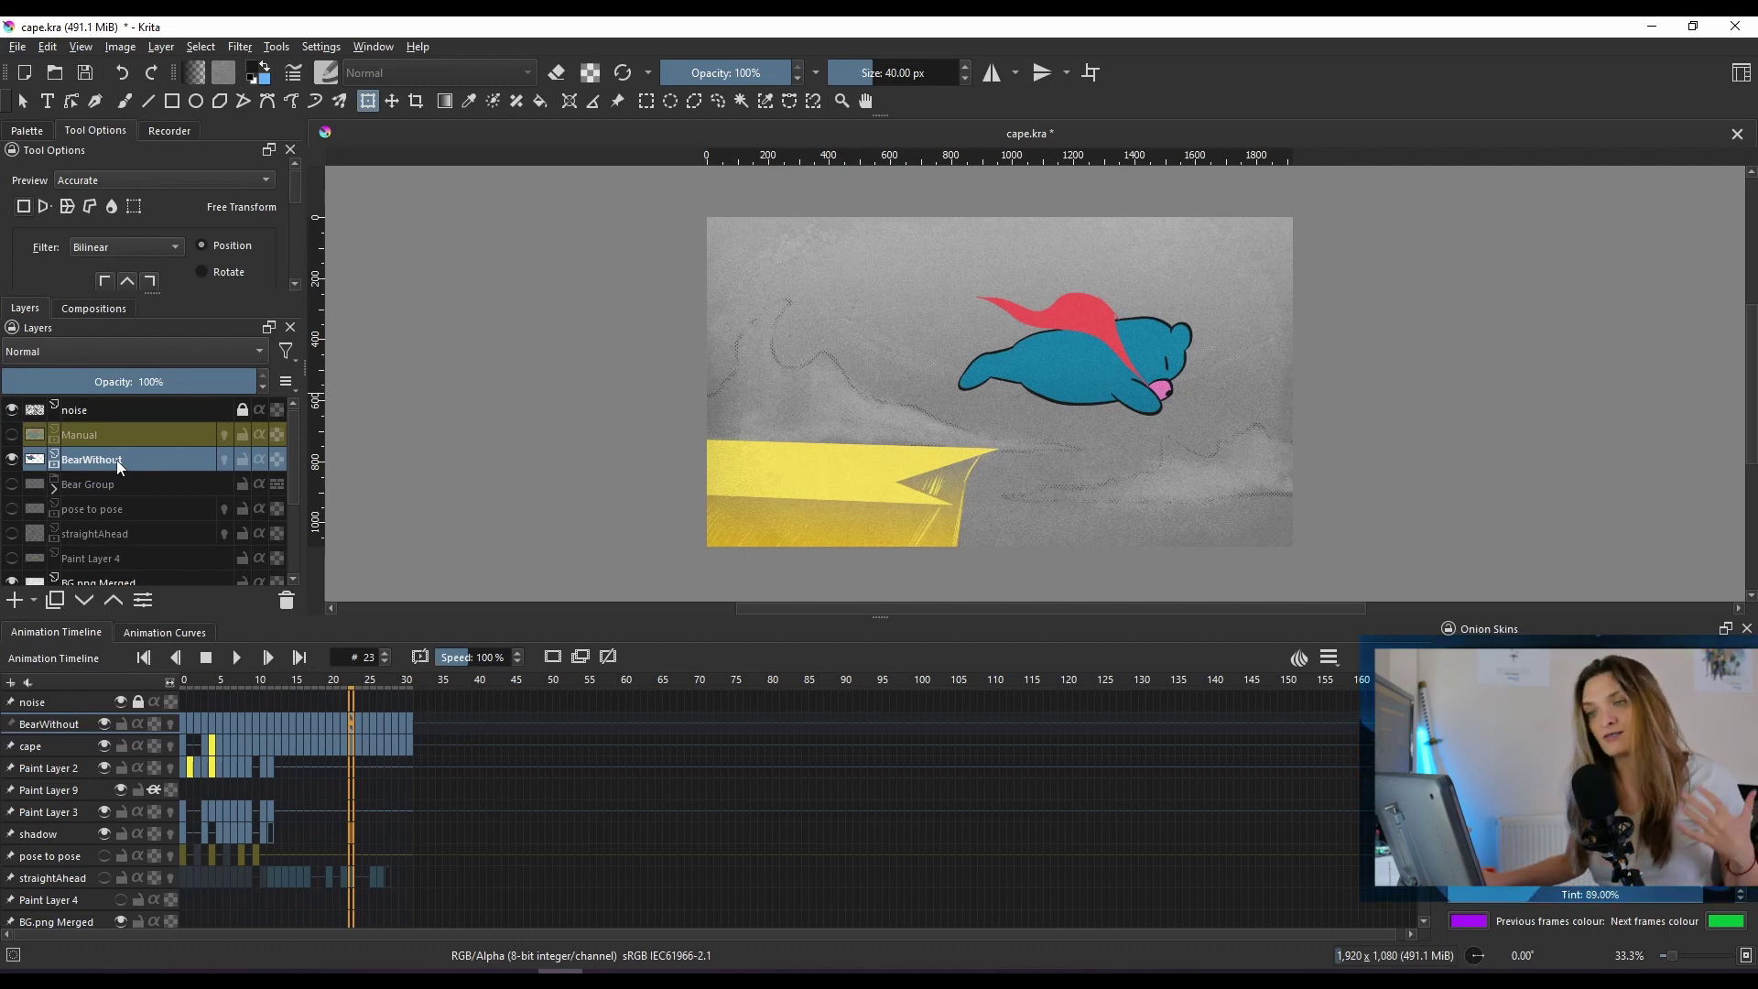
pyautogui.rightClick(117, 459)
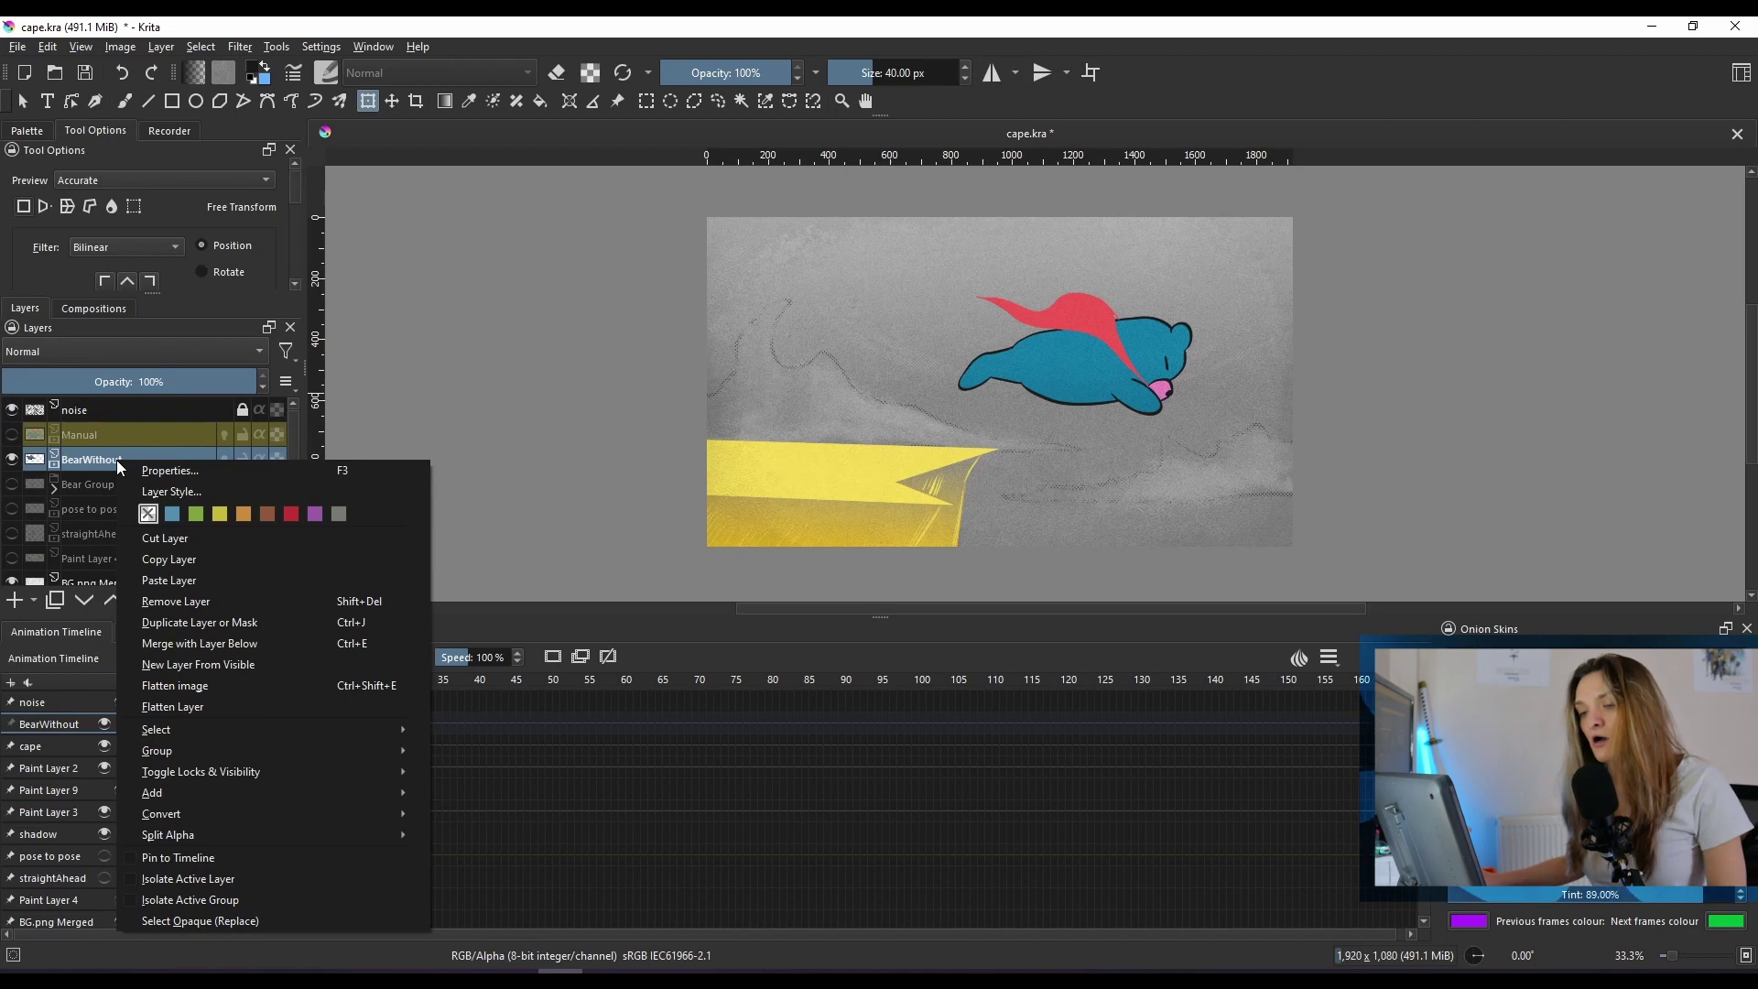
pyautogui.moveTo(337, 803)
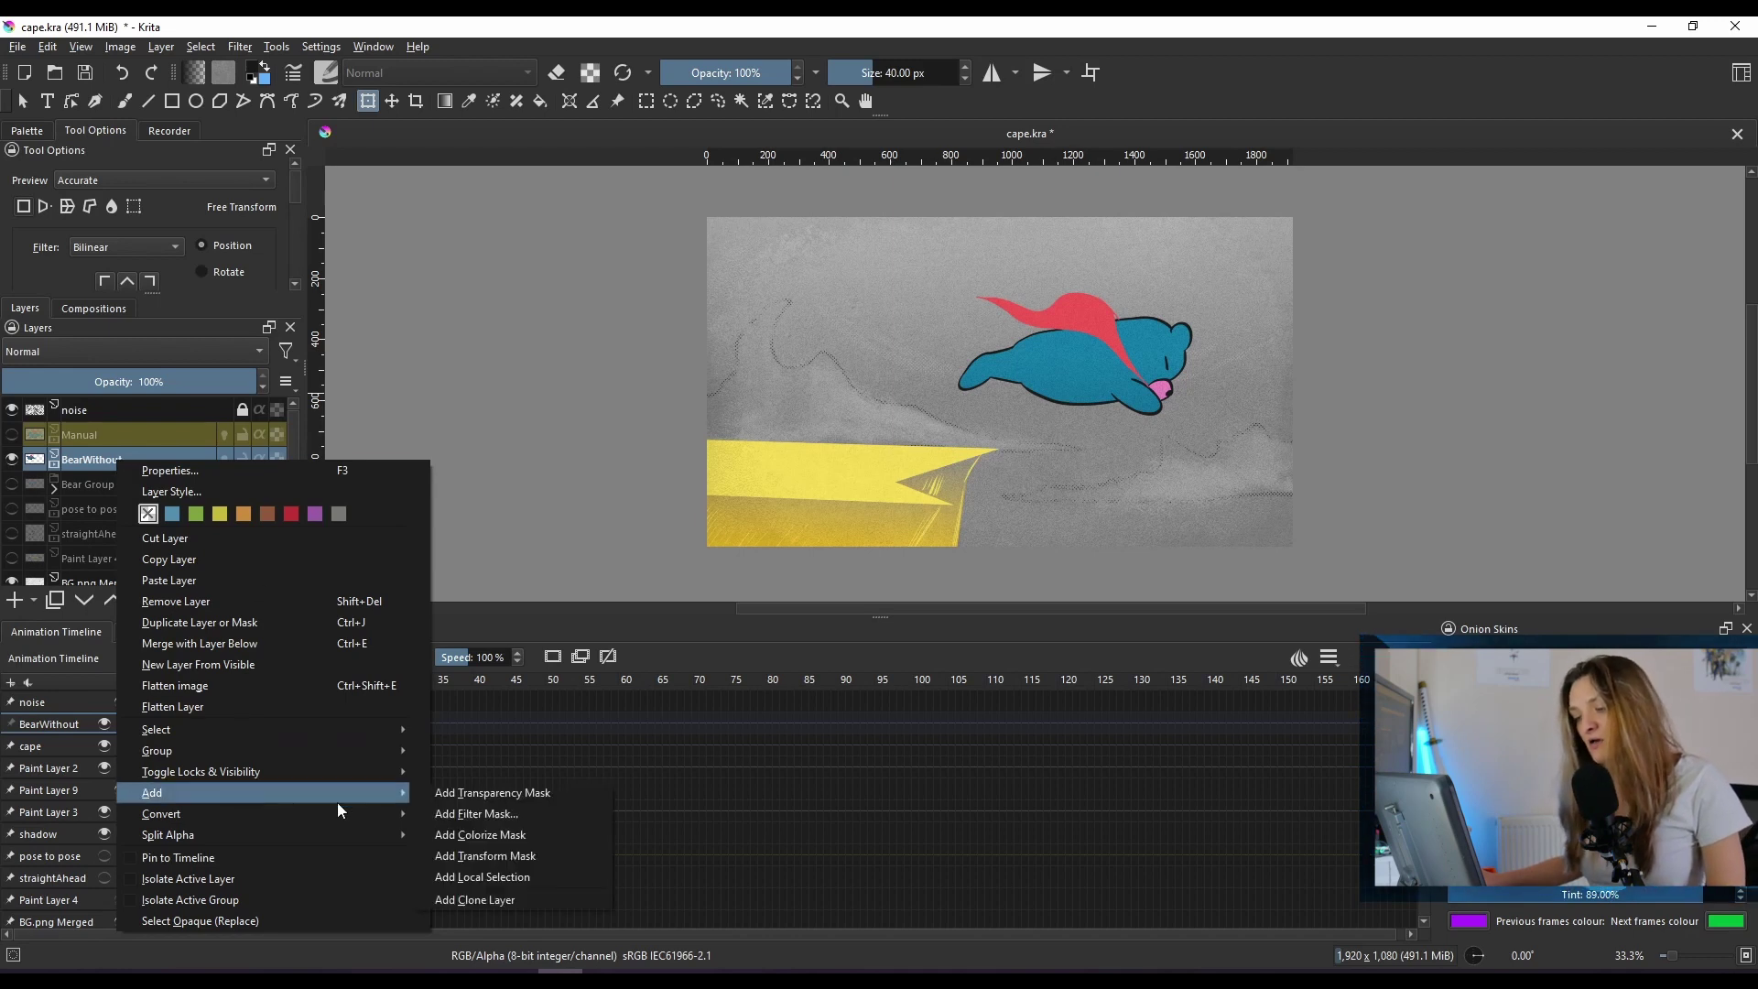
pyautogui.click(523, 855)
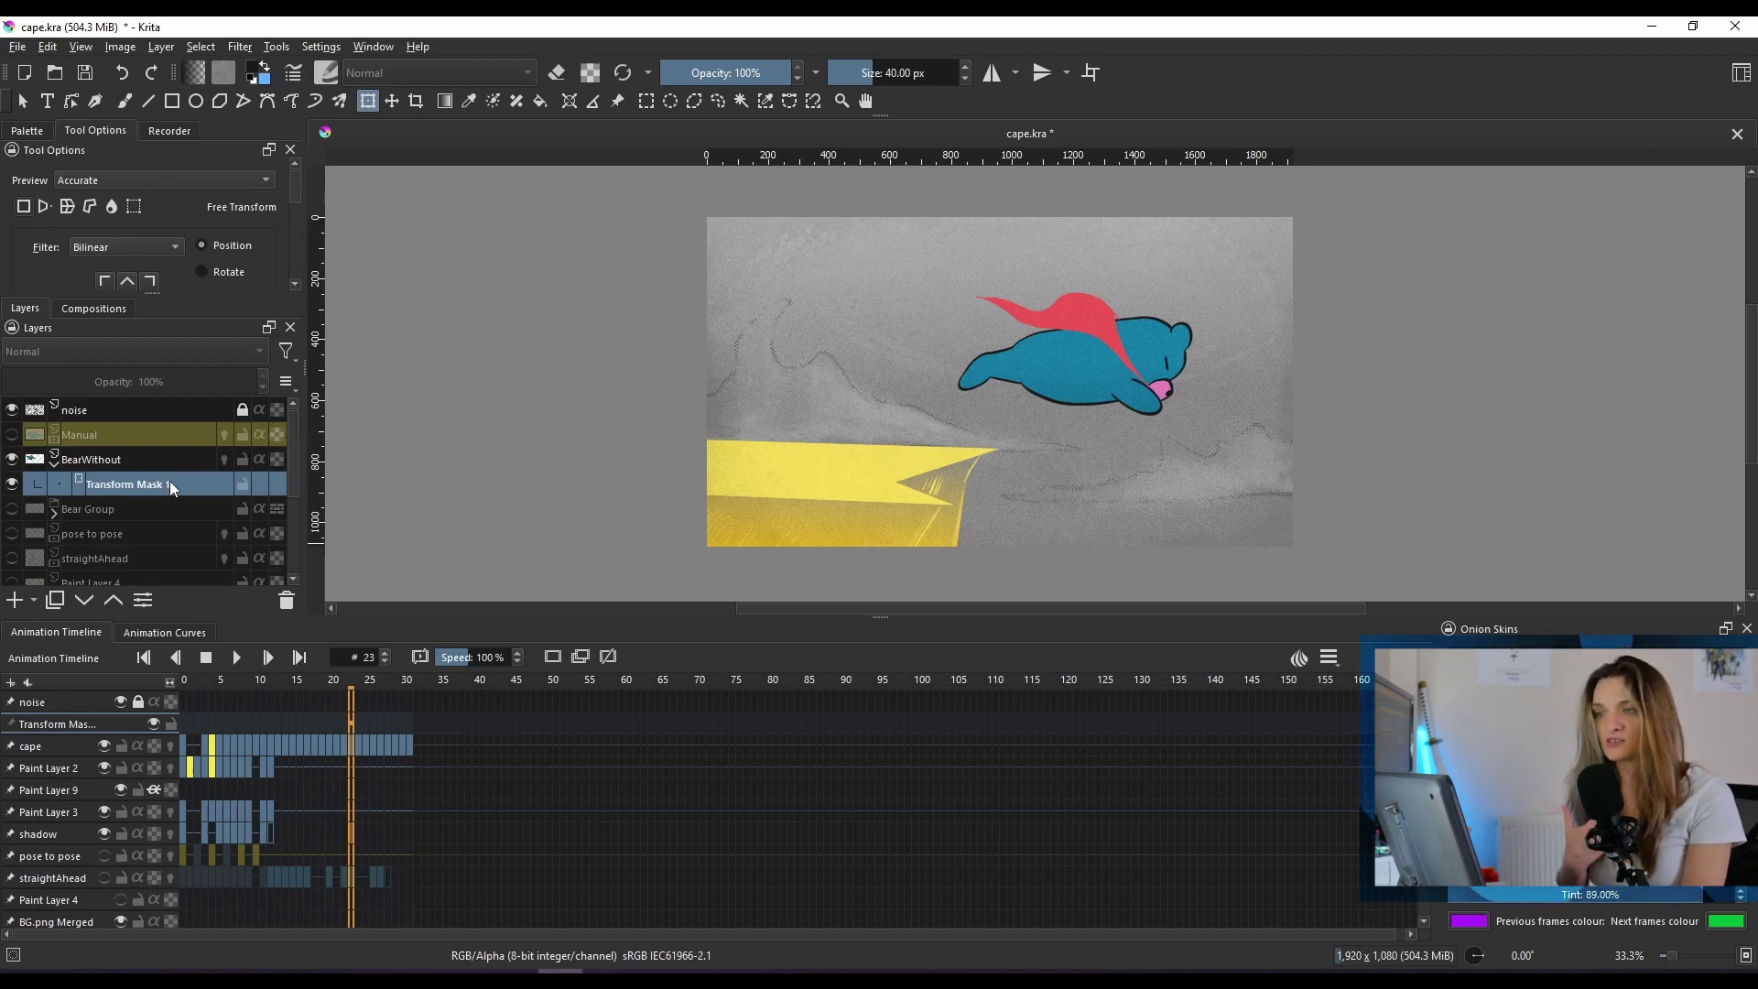
# Save the cape.kra document with the new transform mask in place.
pyautogui.hotkey('ctrl', 's')
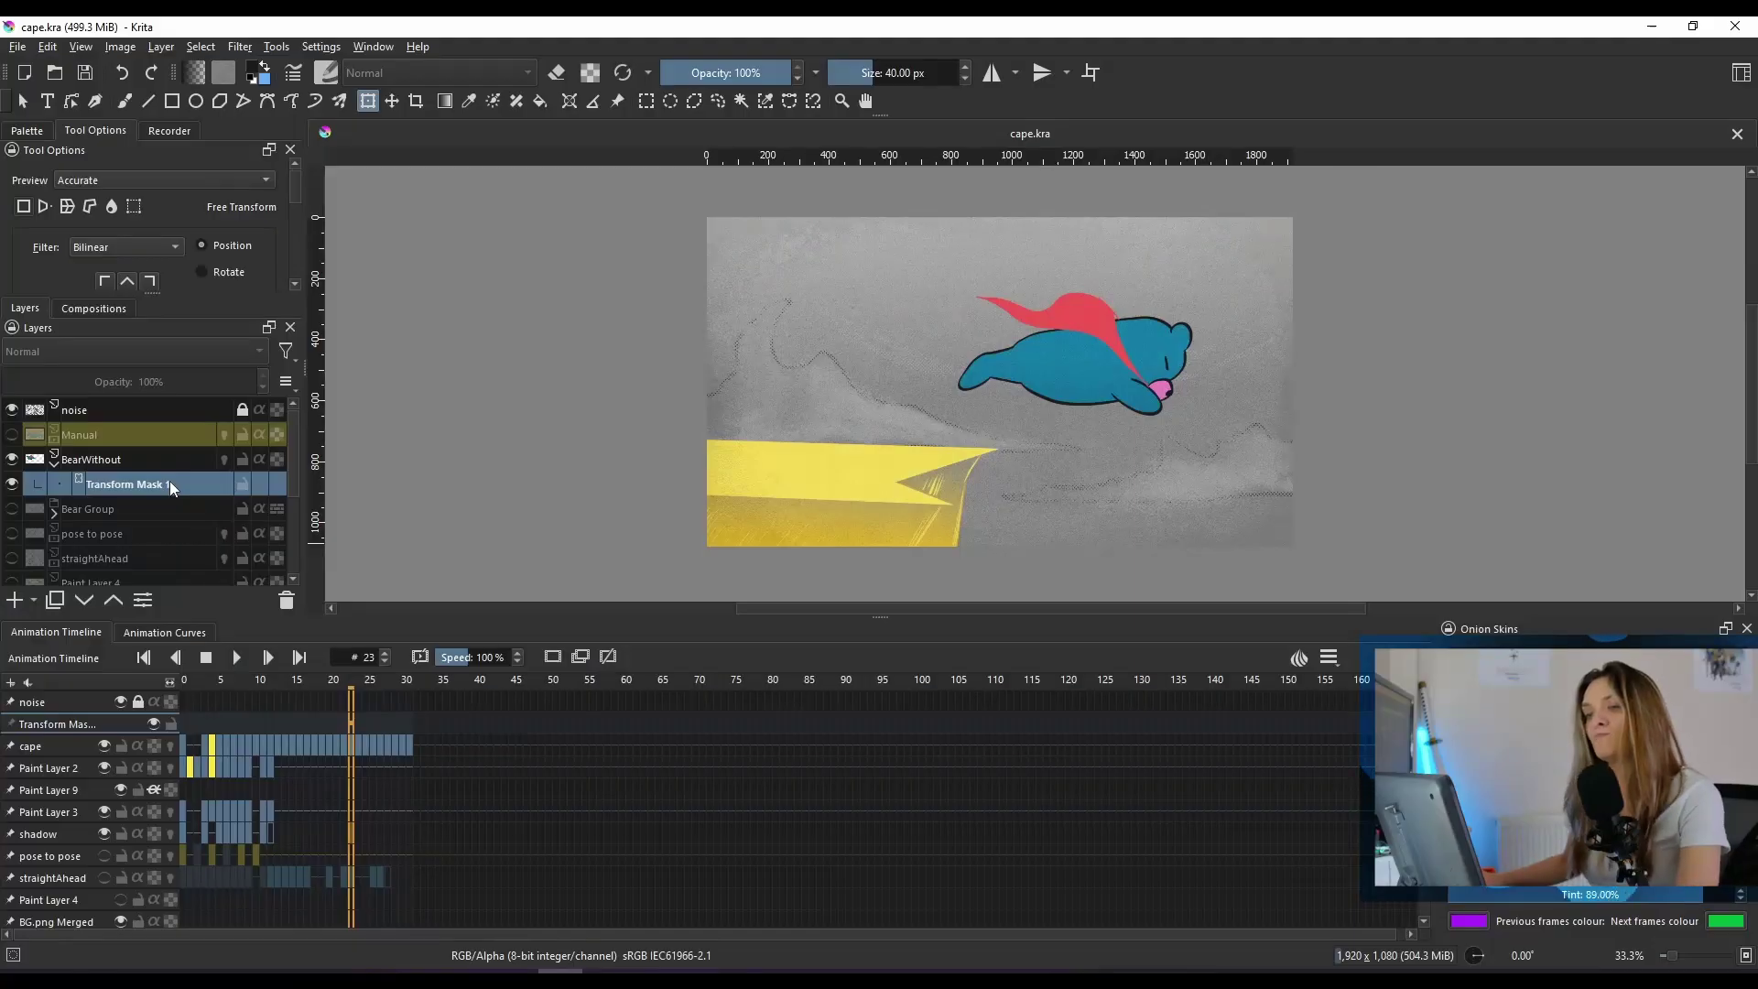
pyautogui.click(22, 48)
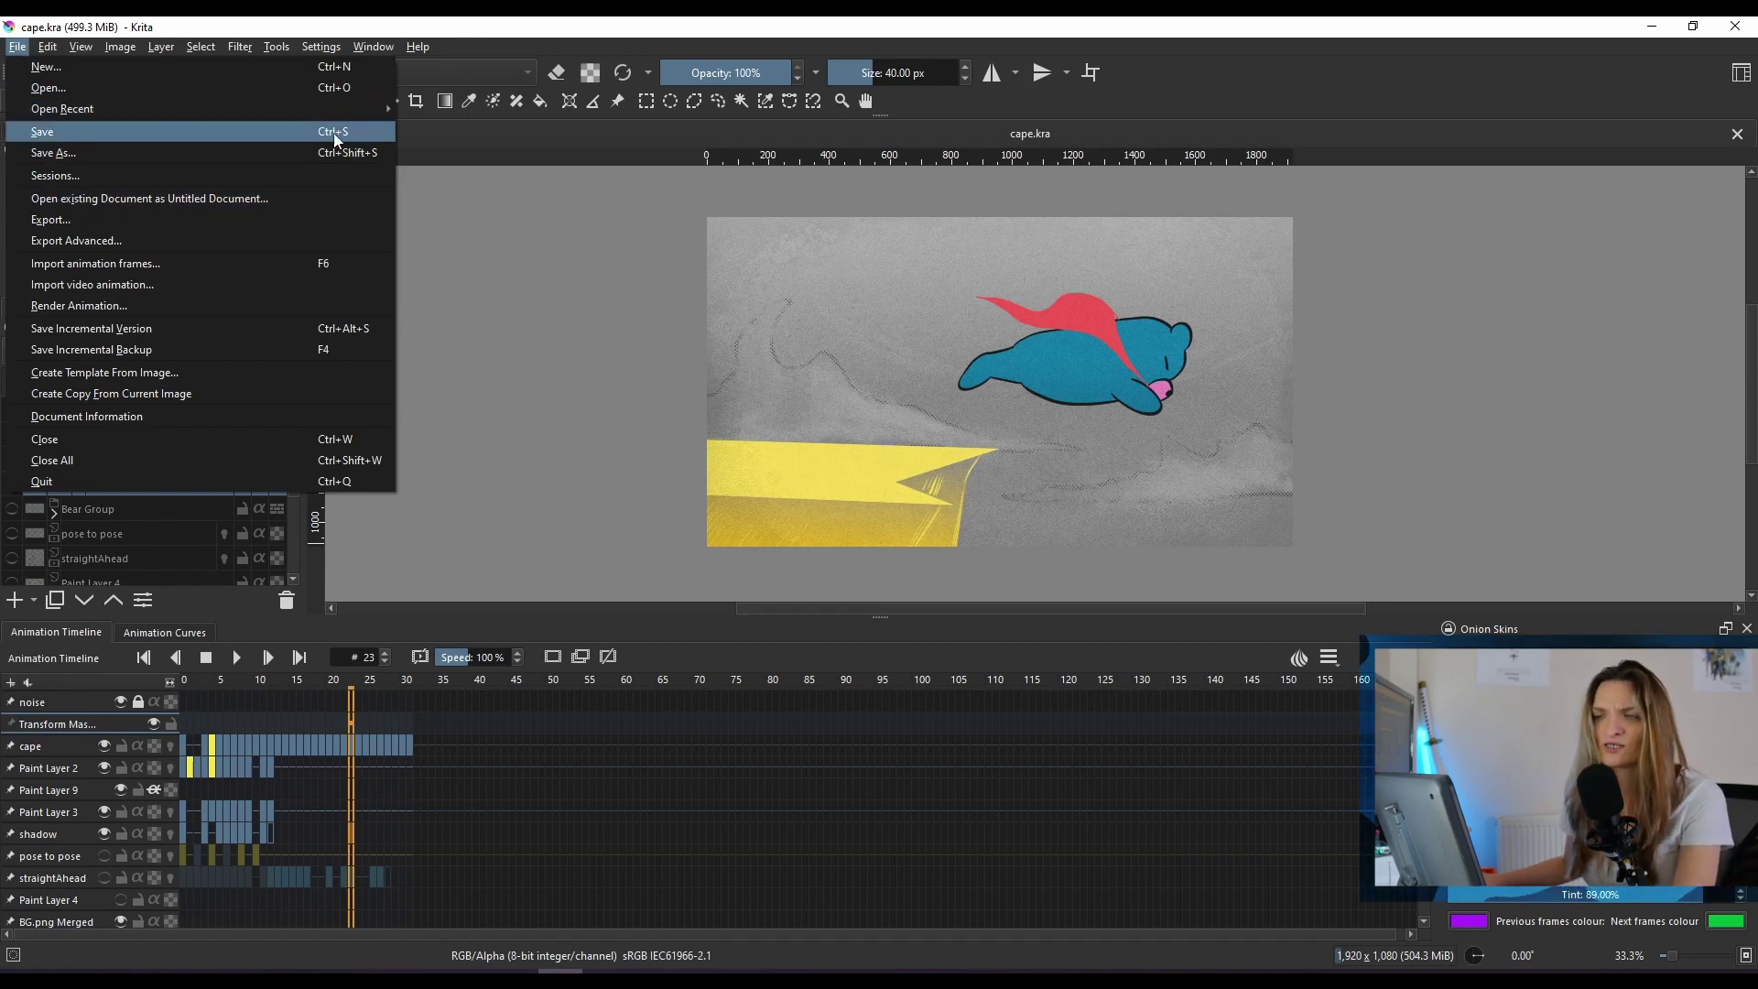
pyautogui.click(599, 151)
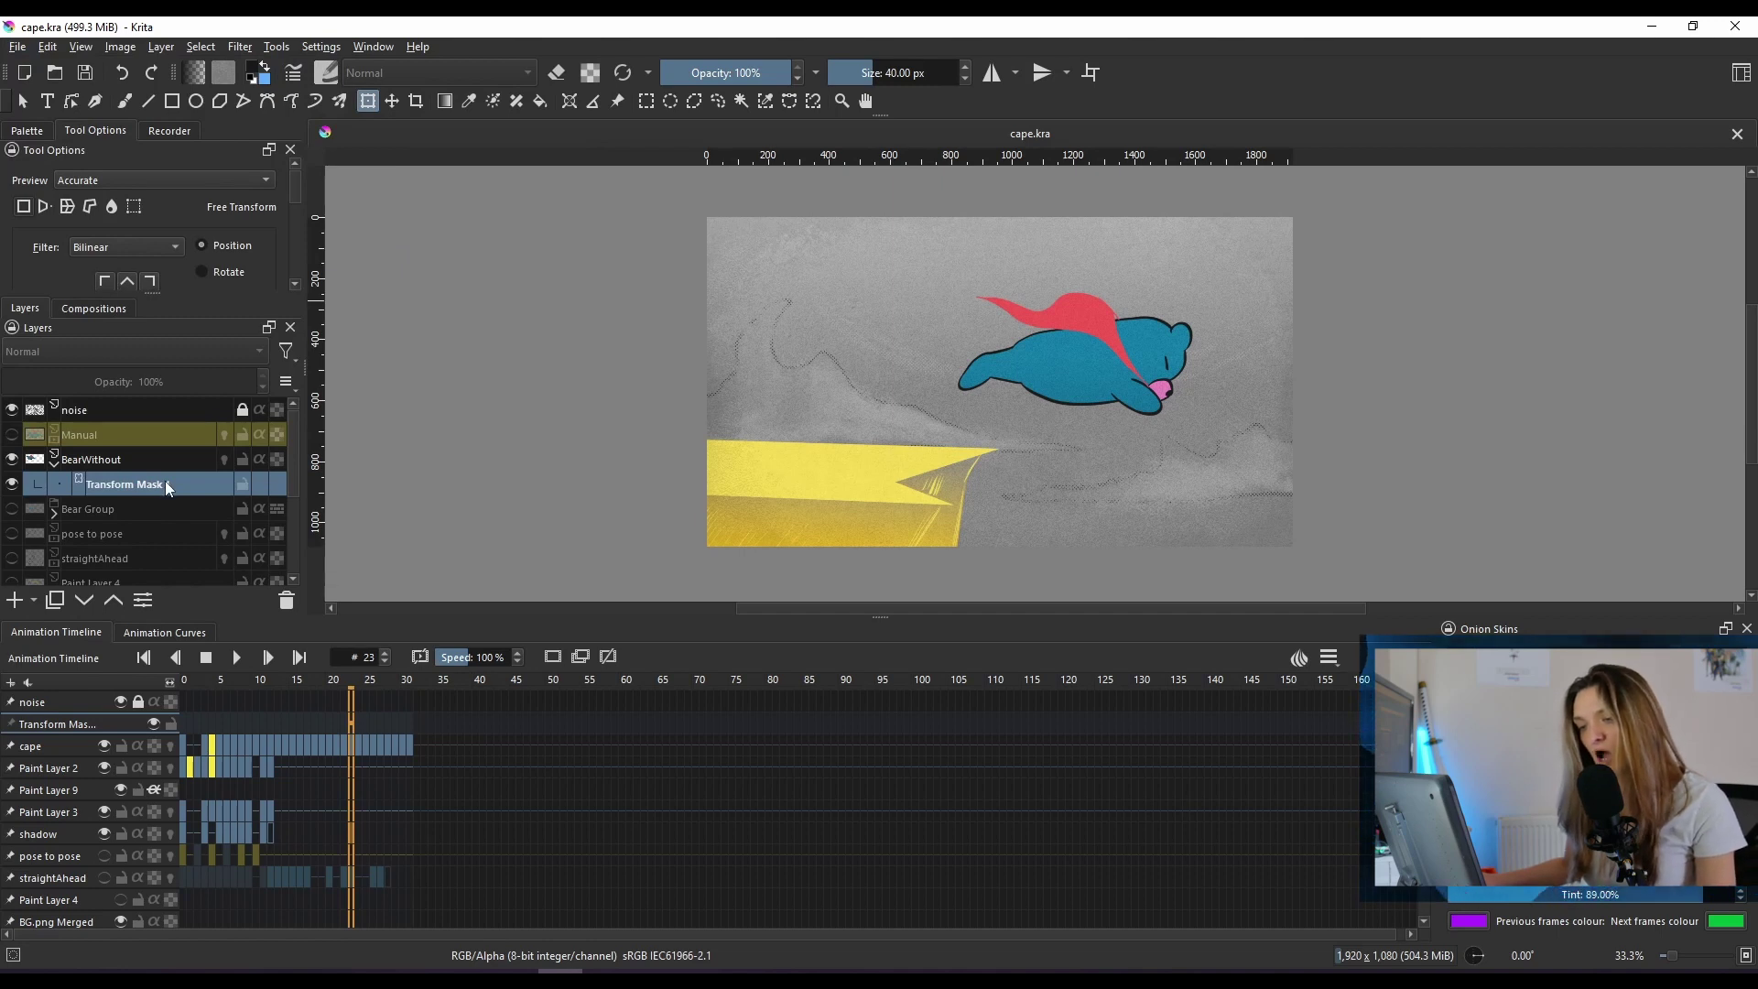
# Show the animation curves of the transform mask and check that the Animation Curves docker is enabled in the docker list.
pyautogui.click(184, 632)
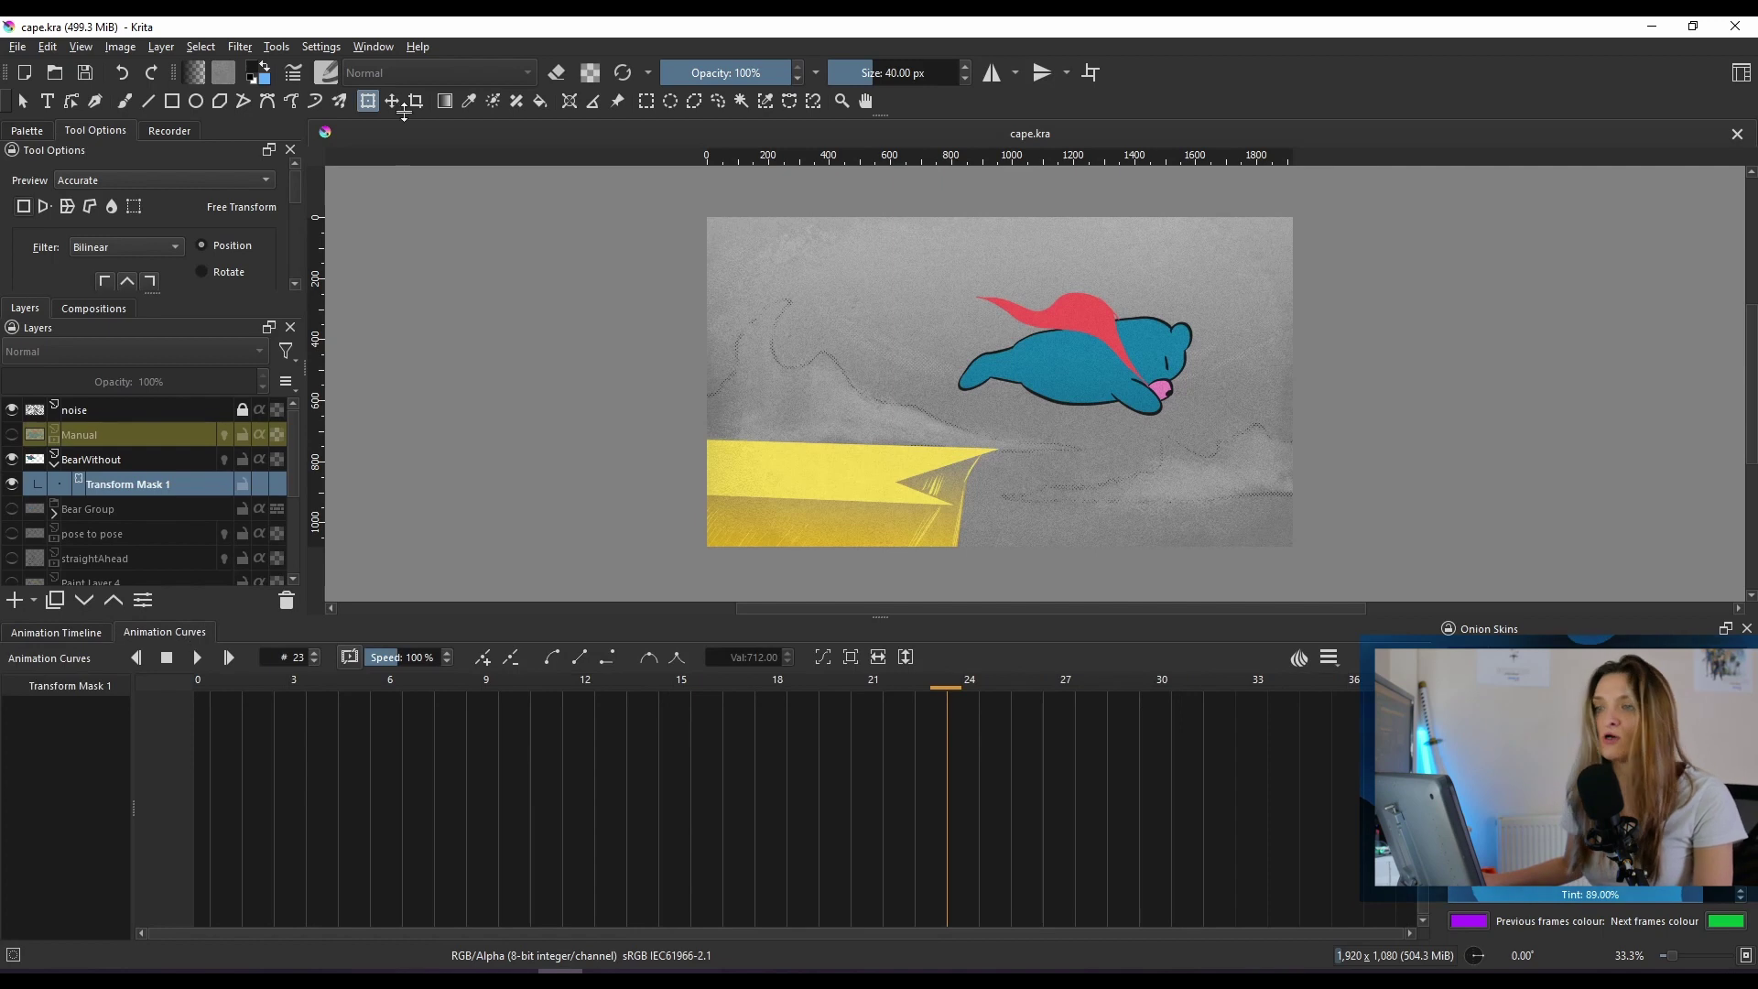
pyautogui.click(328, 48)
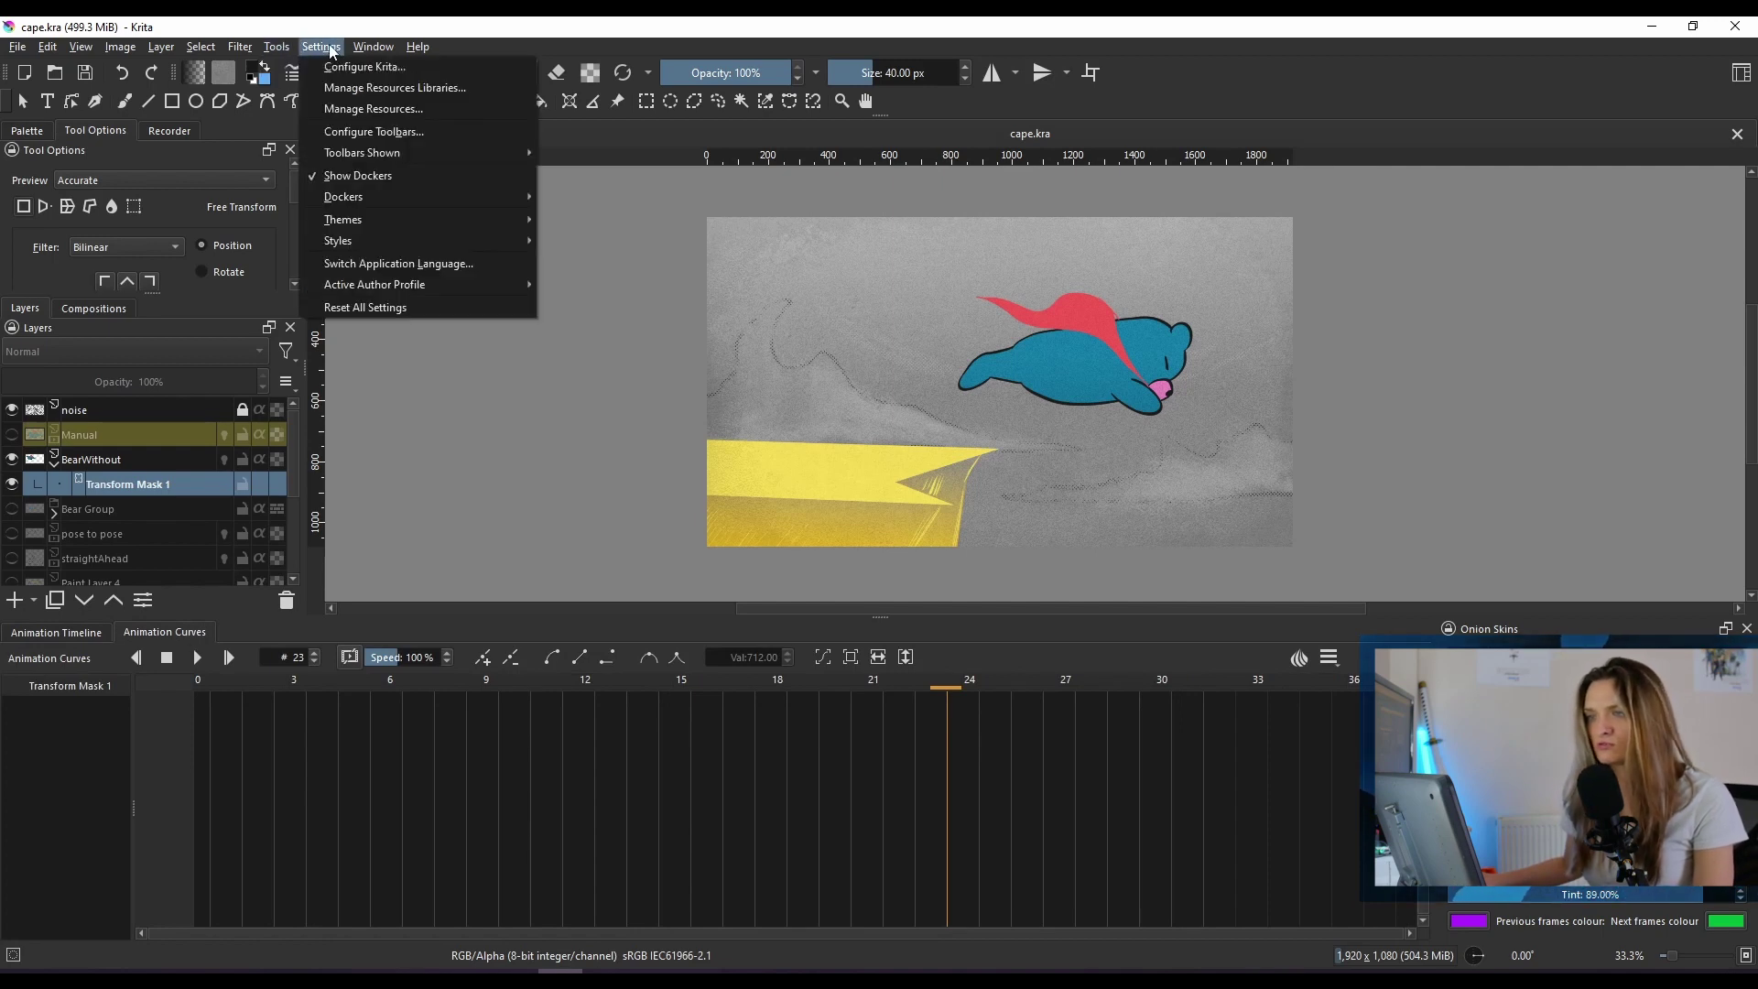
pyautogui.moveTo(385, 192)
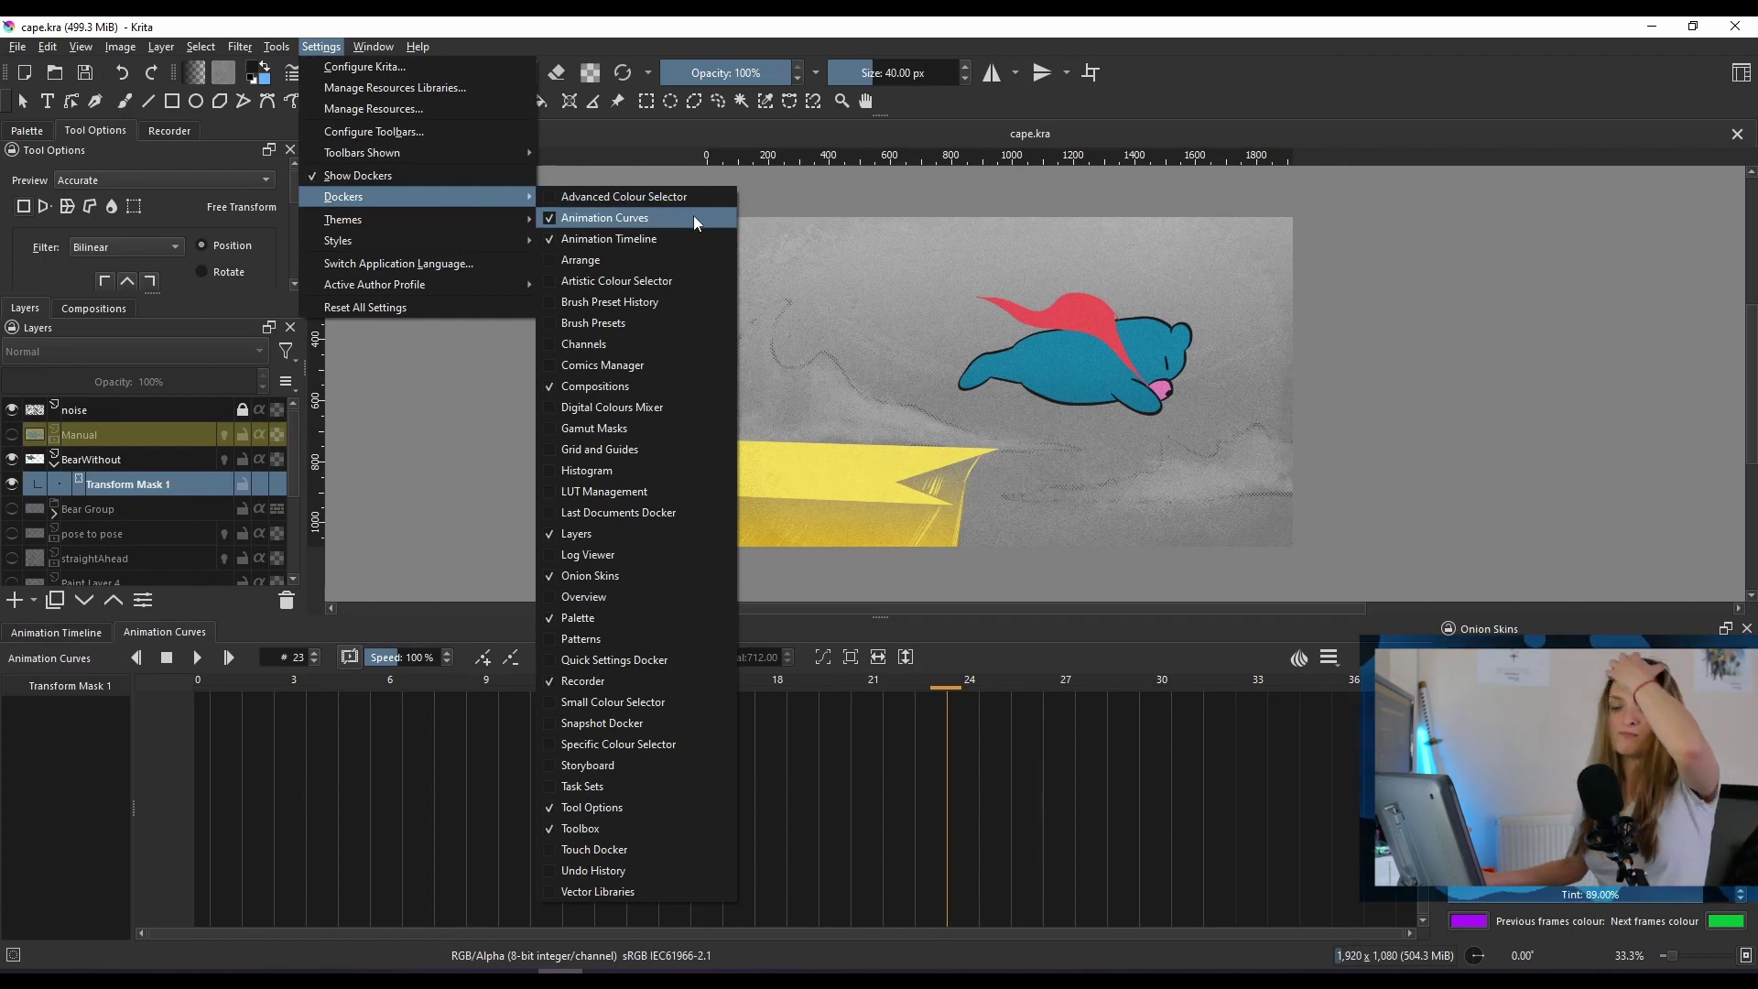
pyautogui.click(112, 755)
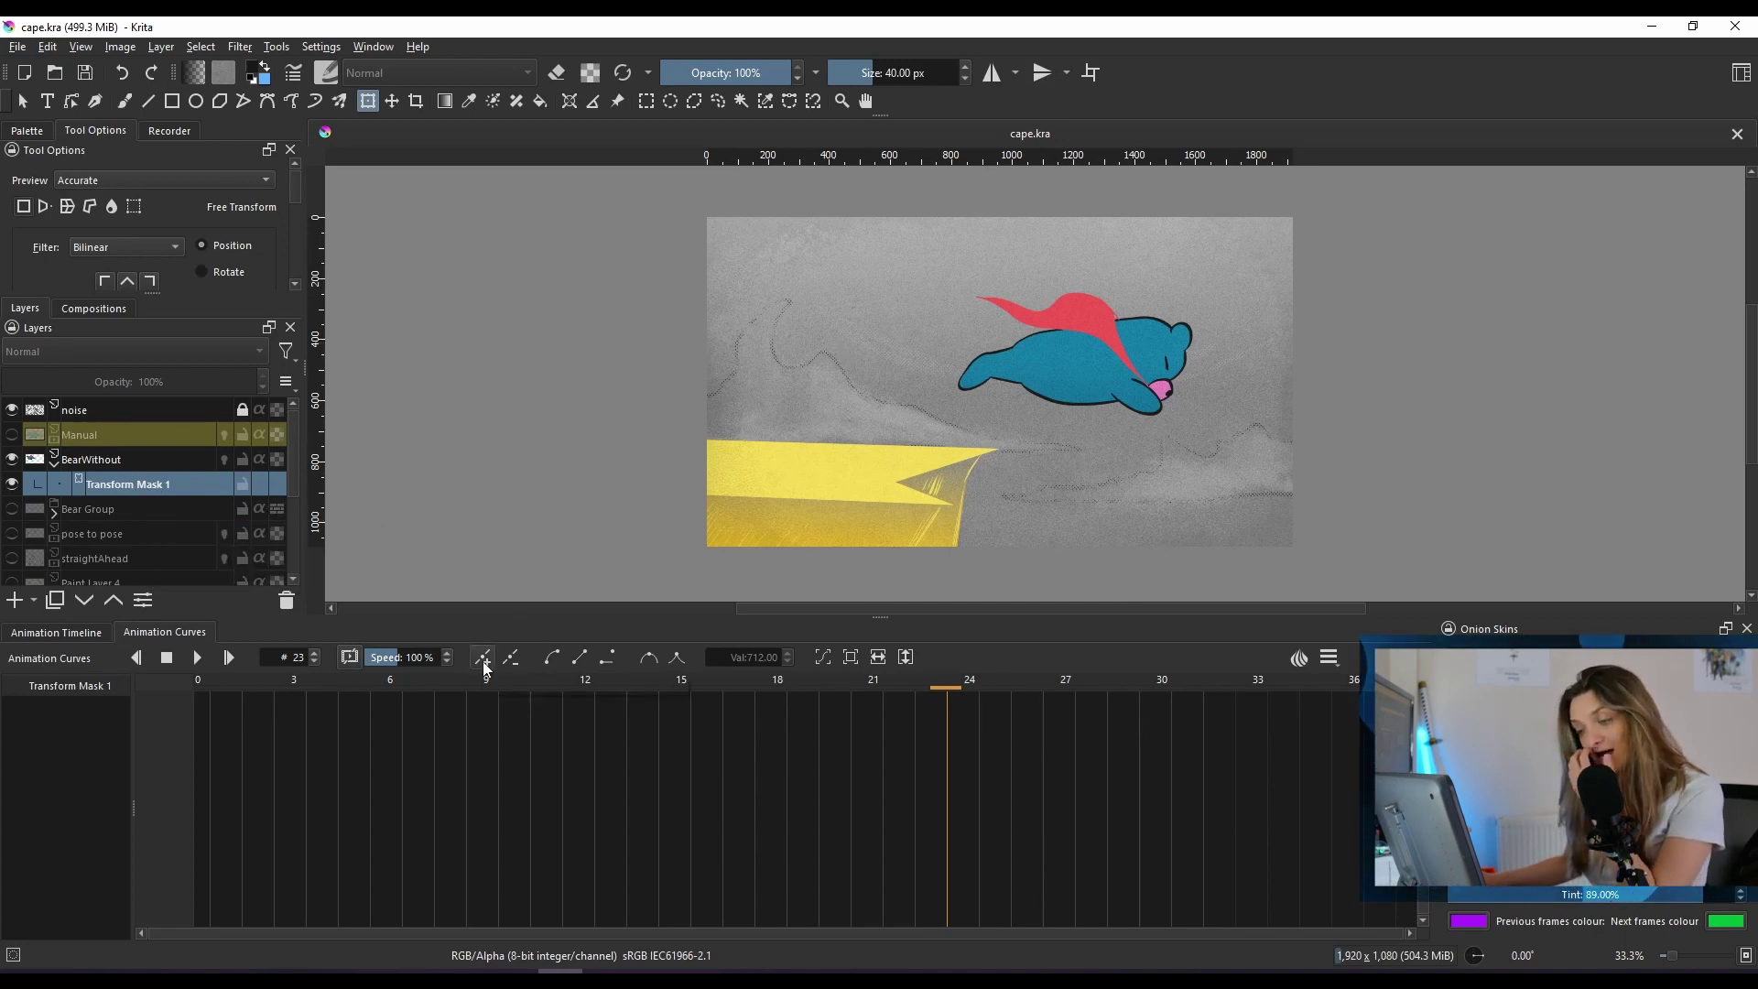
# Add keyframes for all transform channels of Transform Mask 1 at frames 0, 12 and 31.
pyautogui.click(209, 687)
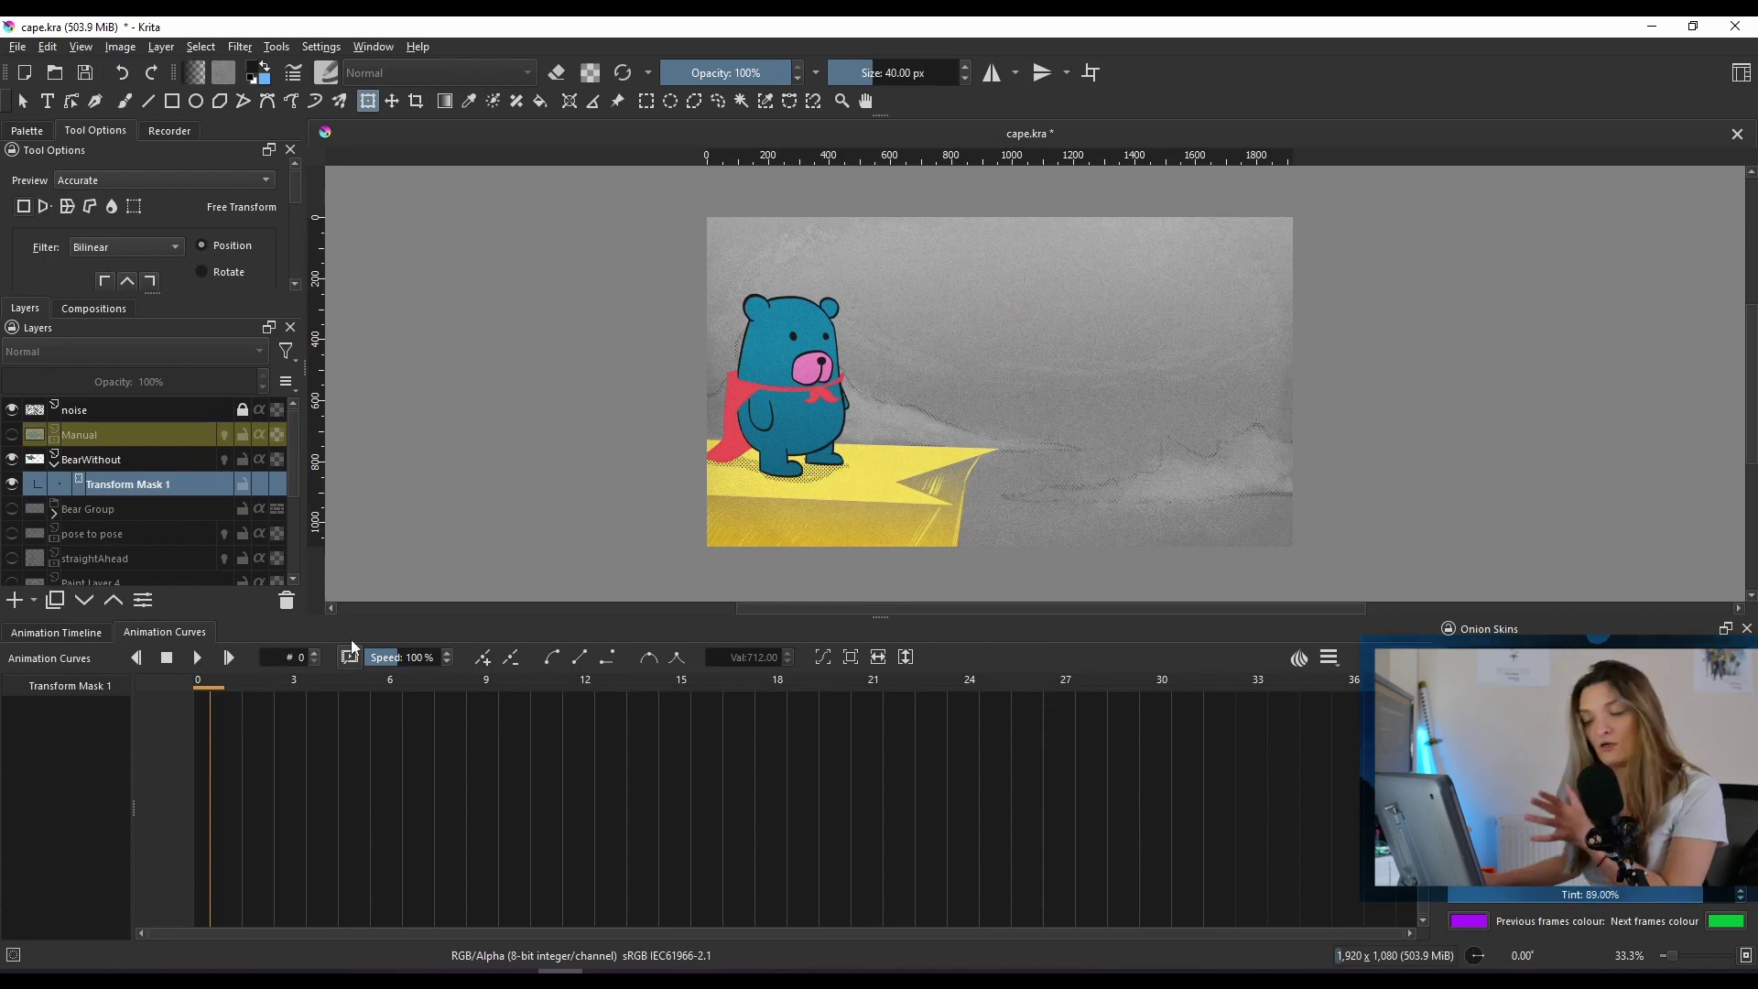
pyautogui.click(482, 665)
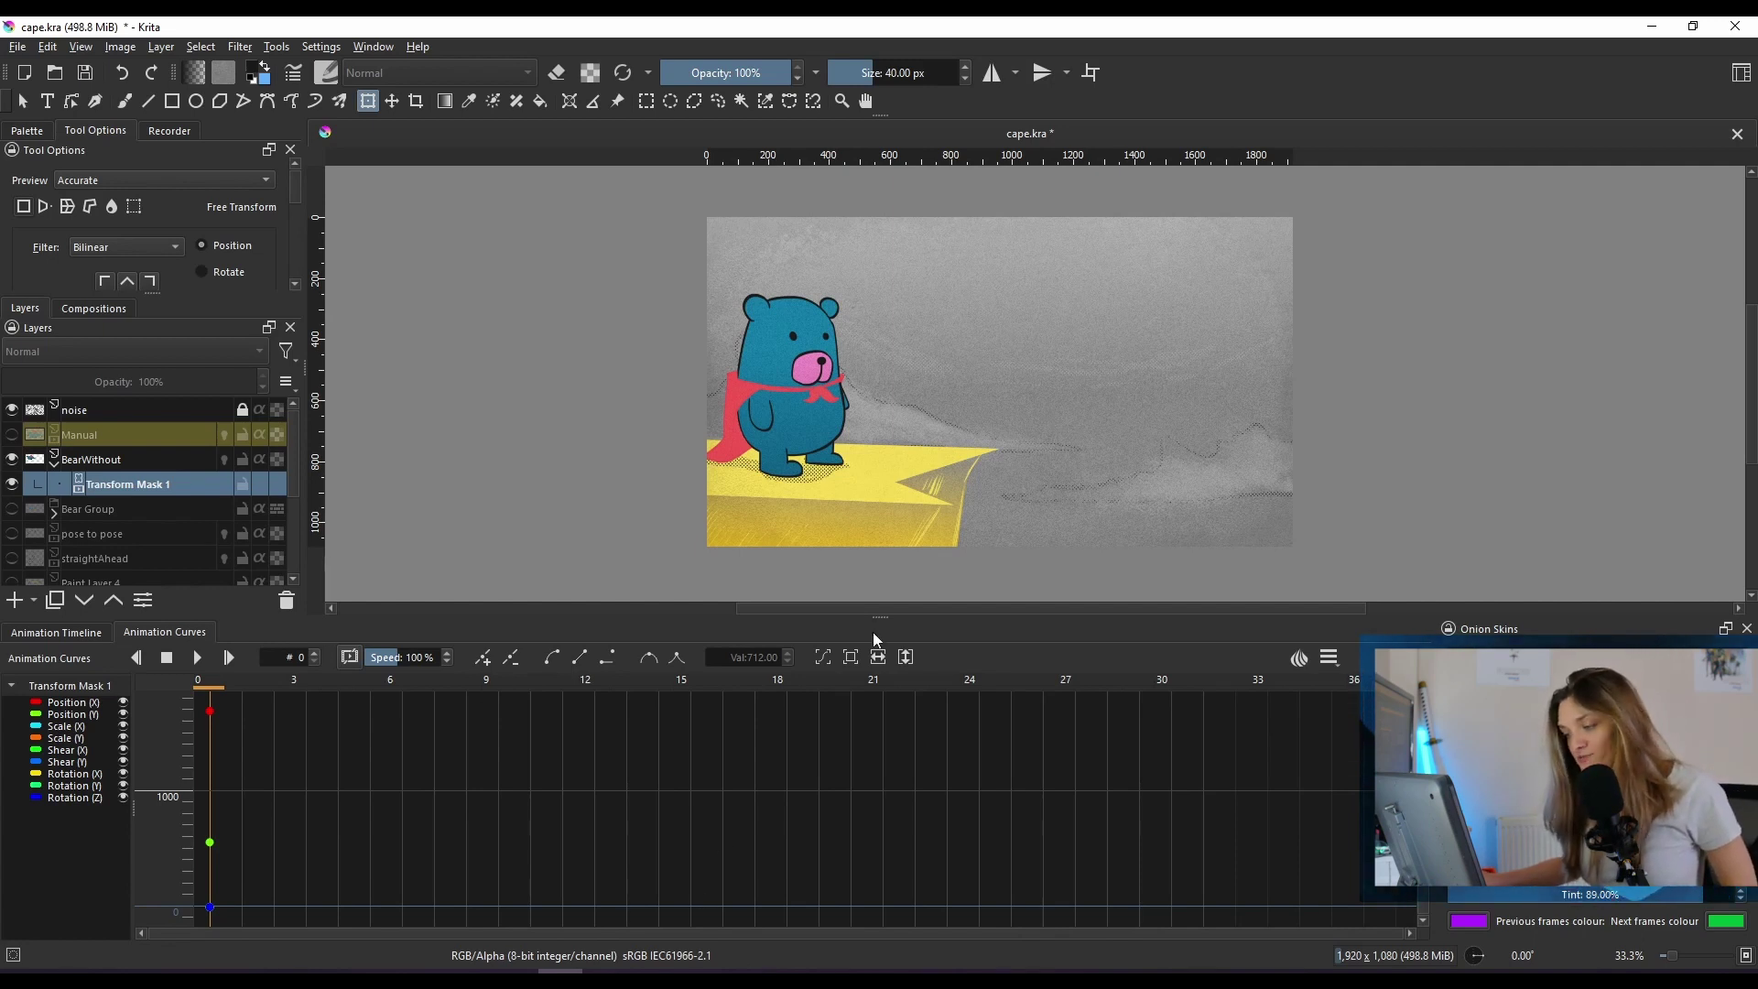
pyautogui.hscroll(3, 879, 498)
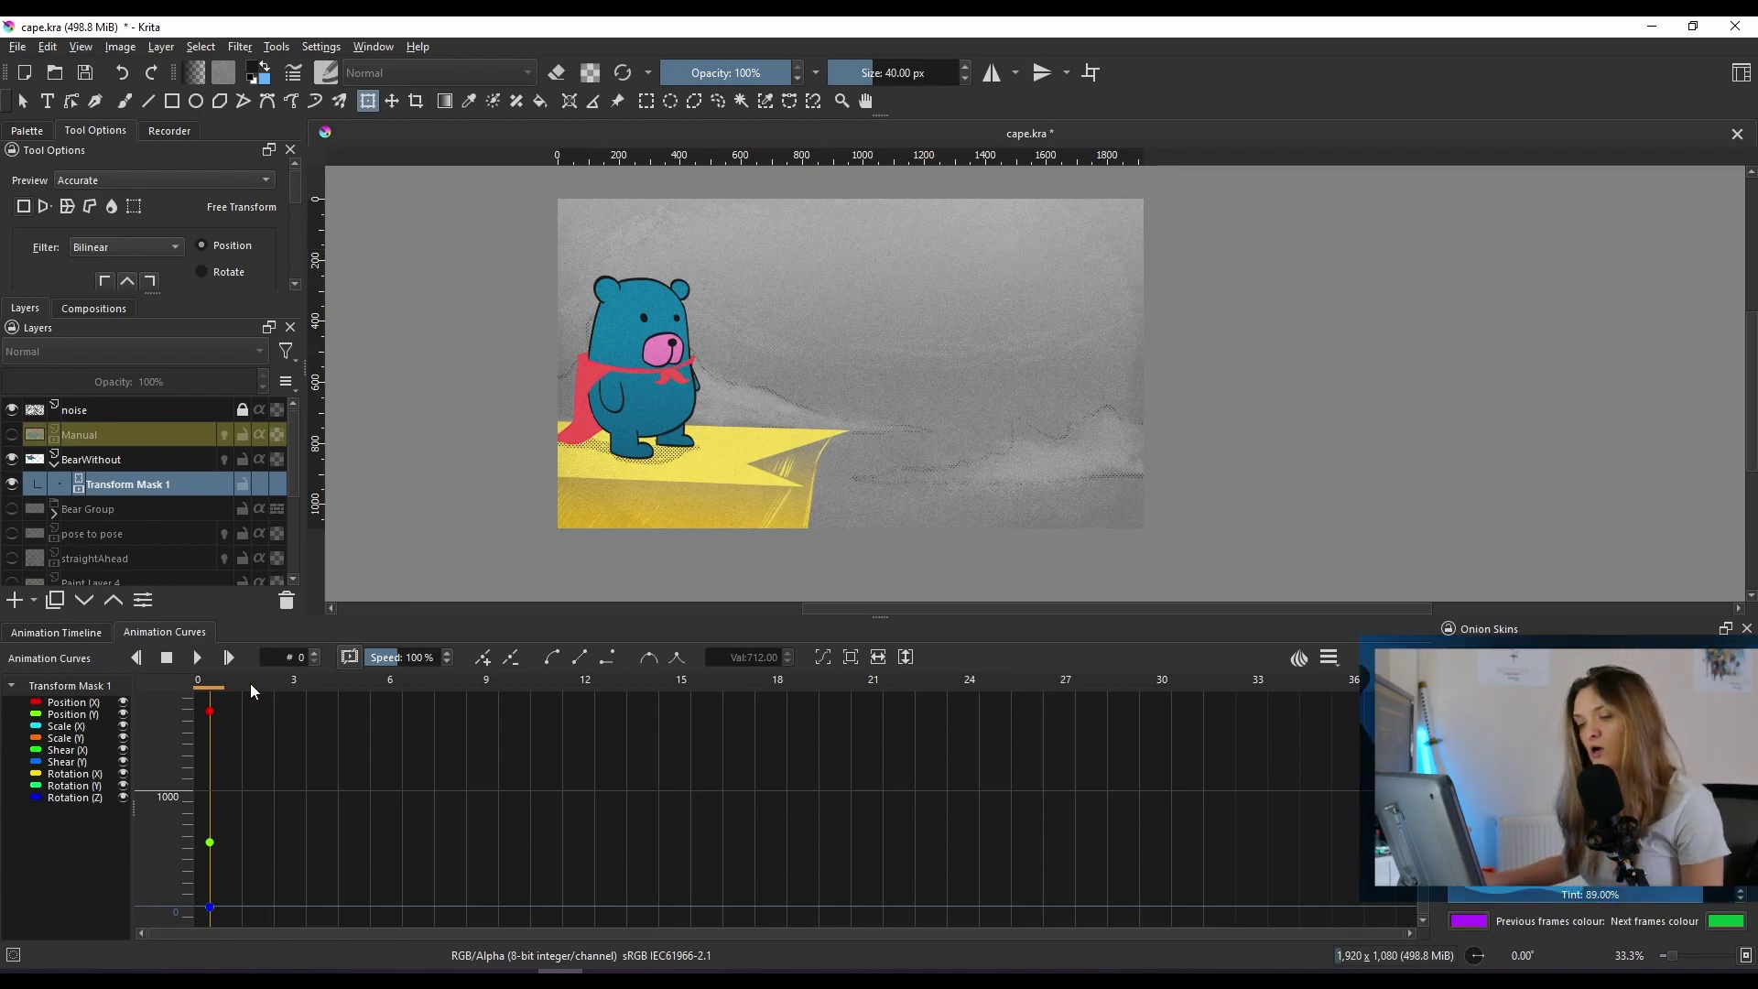
pyautogui.moveTo(250, 683); pyautogui.dragTo(567, 702)
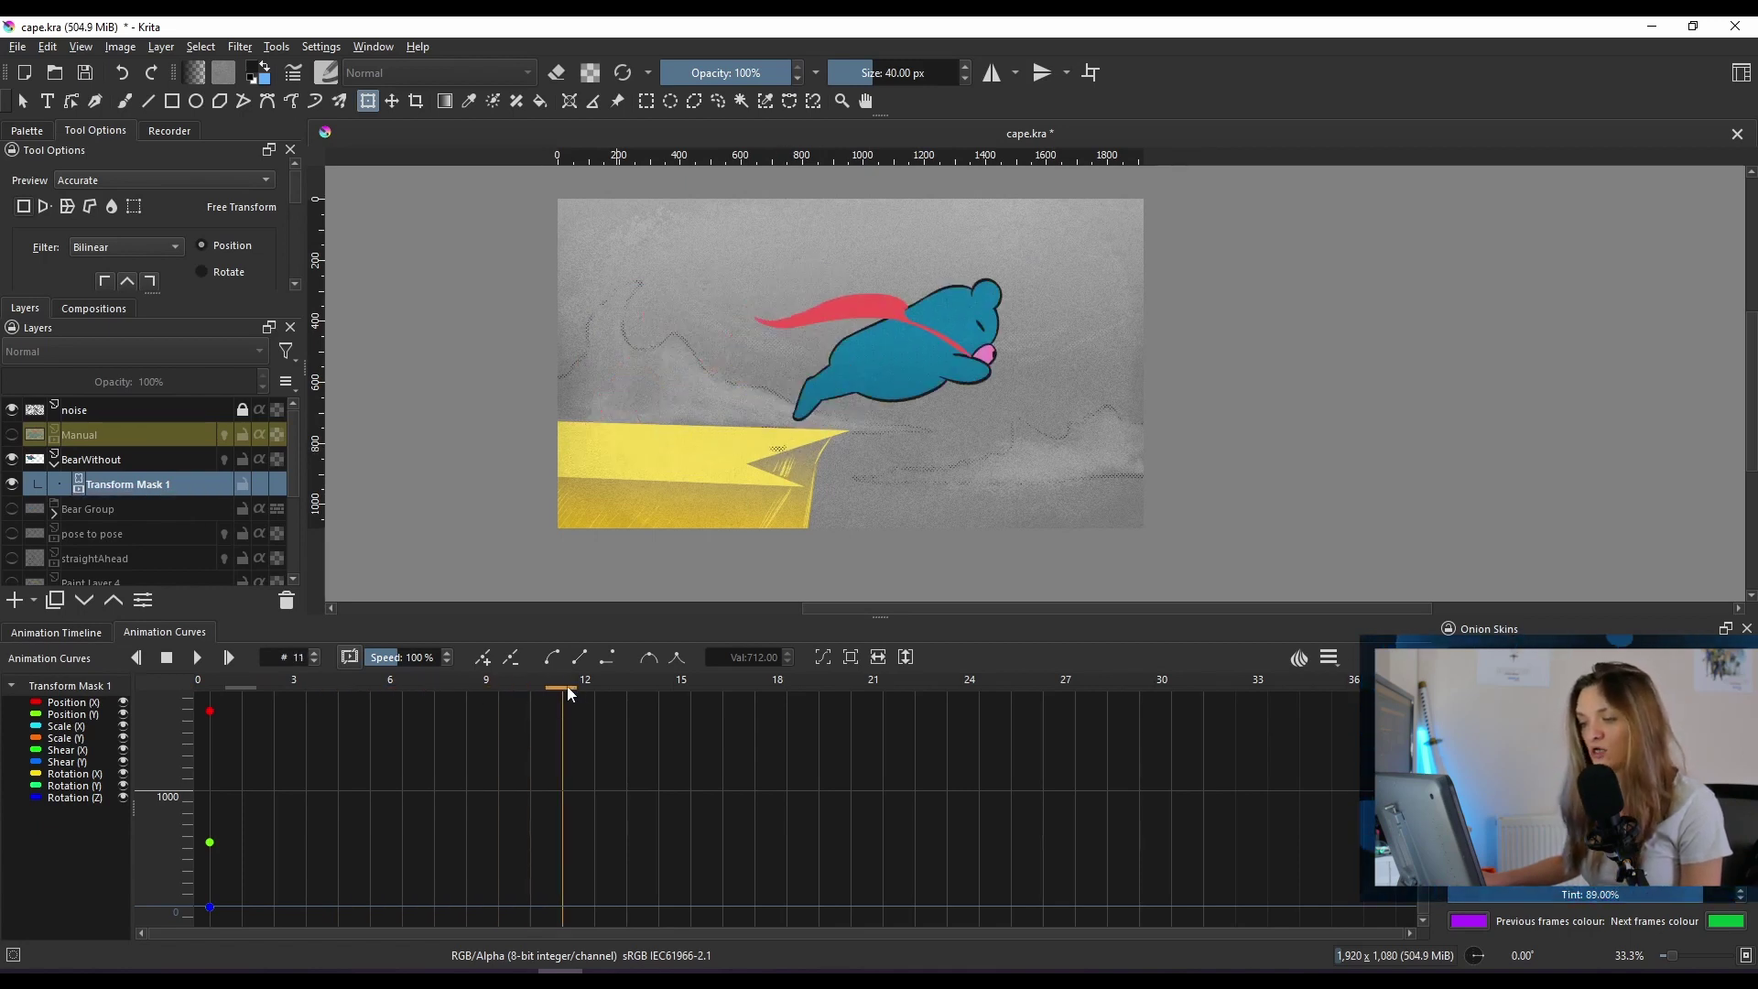
pyautogui.moveTo(567, 693); pyautogui.dragTo(586, 684)
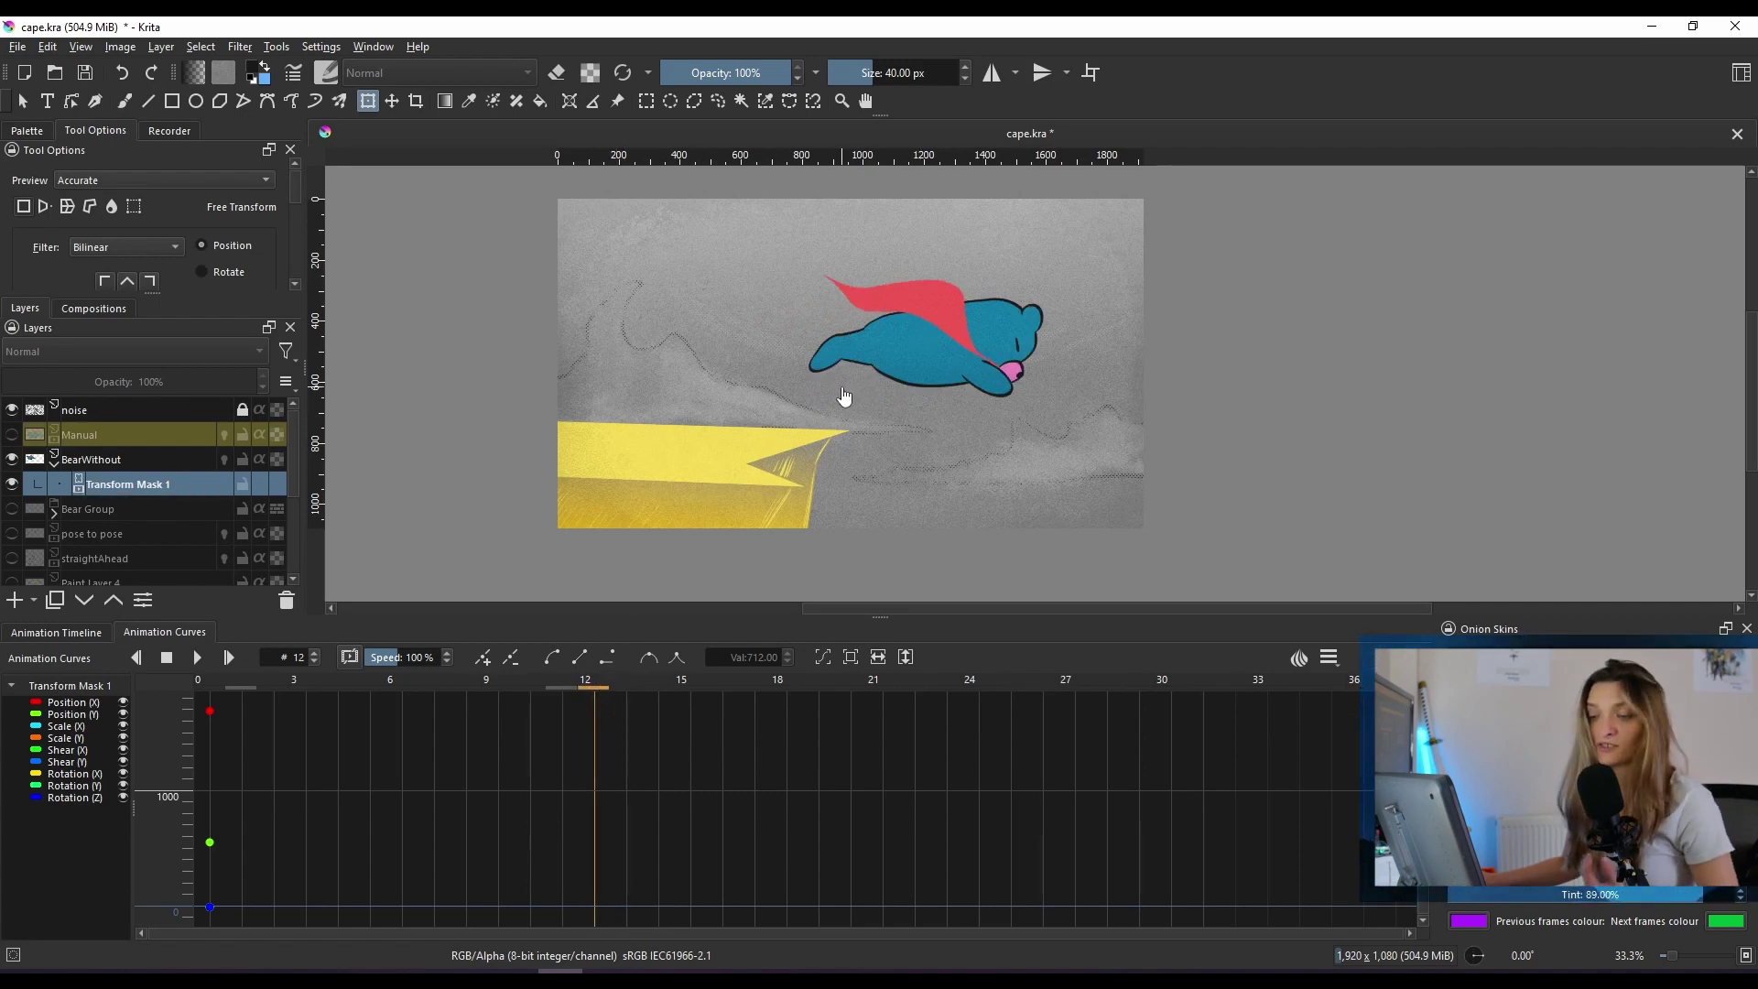
pyautogui.click(485, 657)
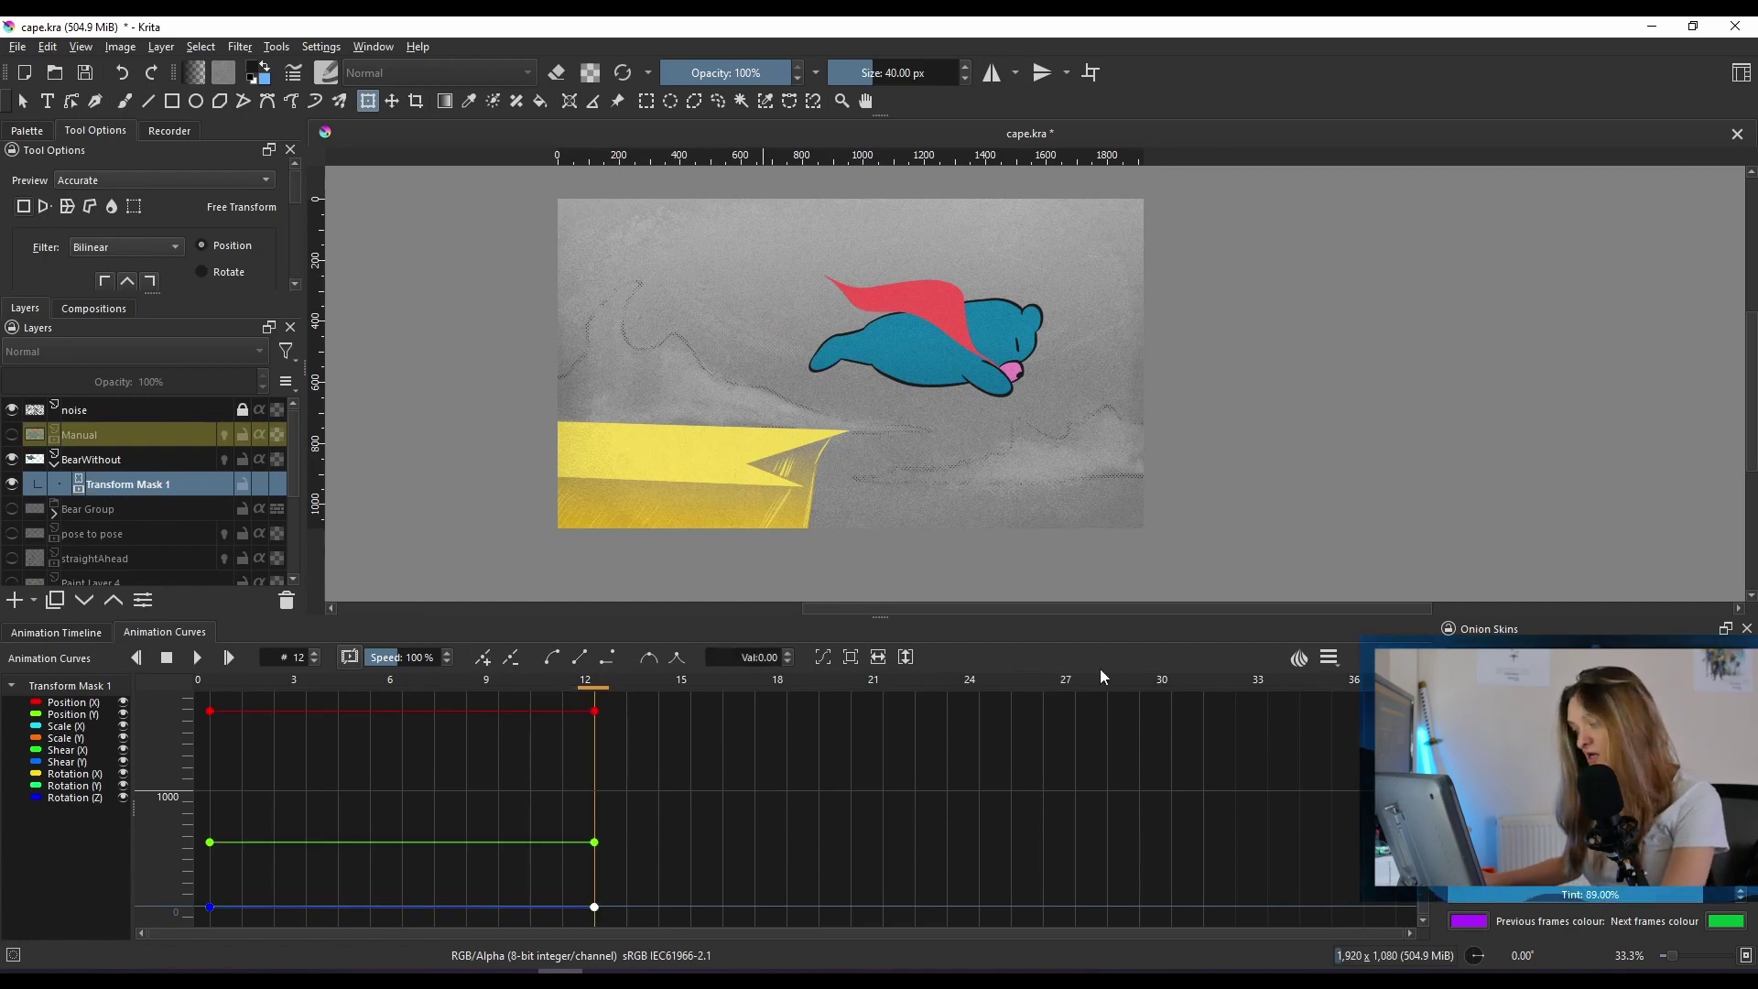
pyautogui.click(1205, 684)
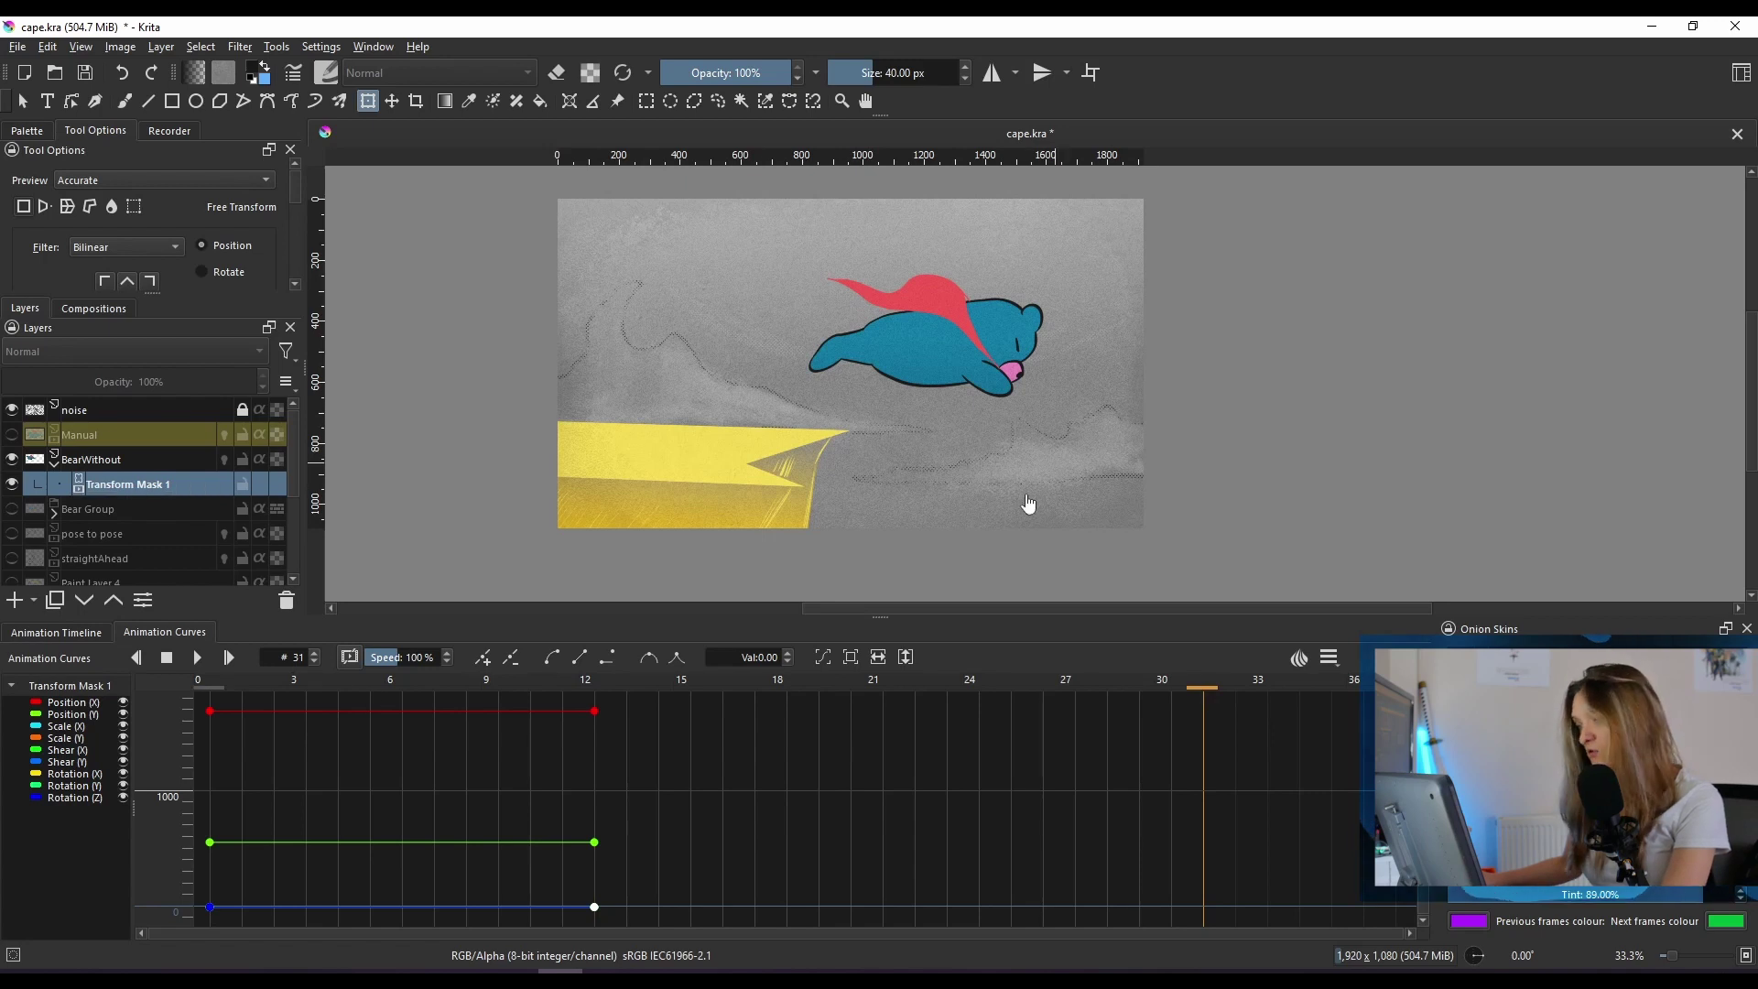
pyautogui.click(488, 668)
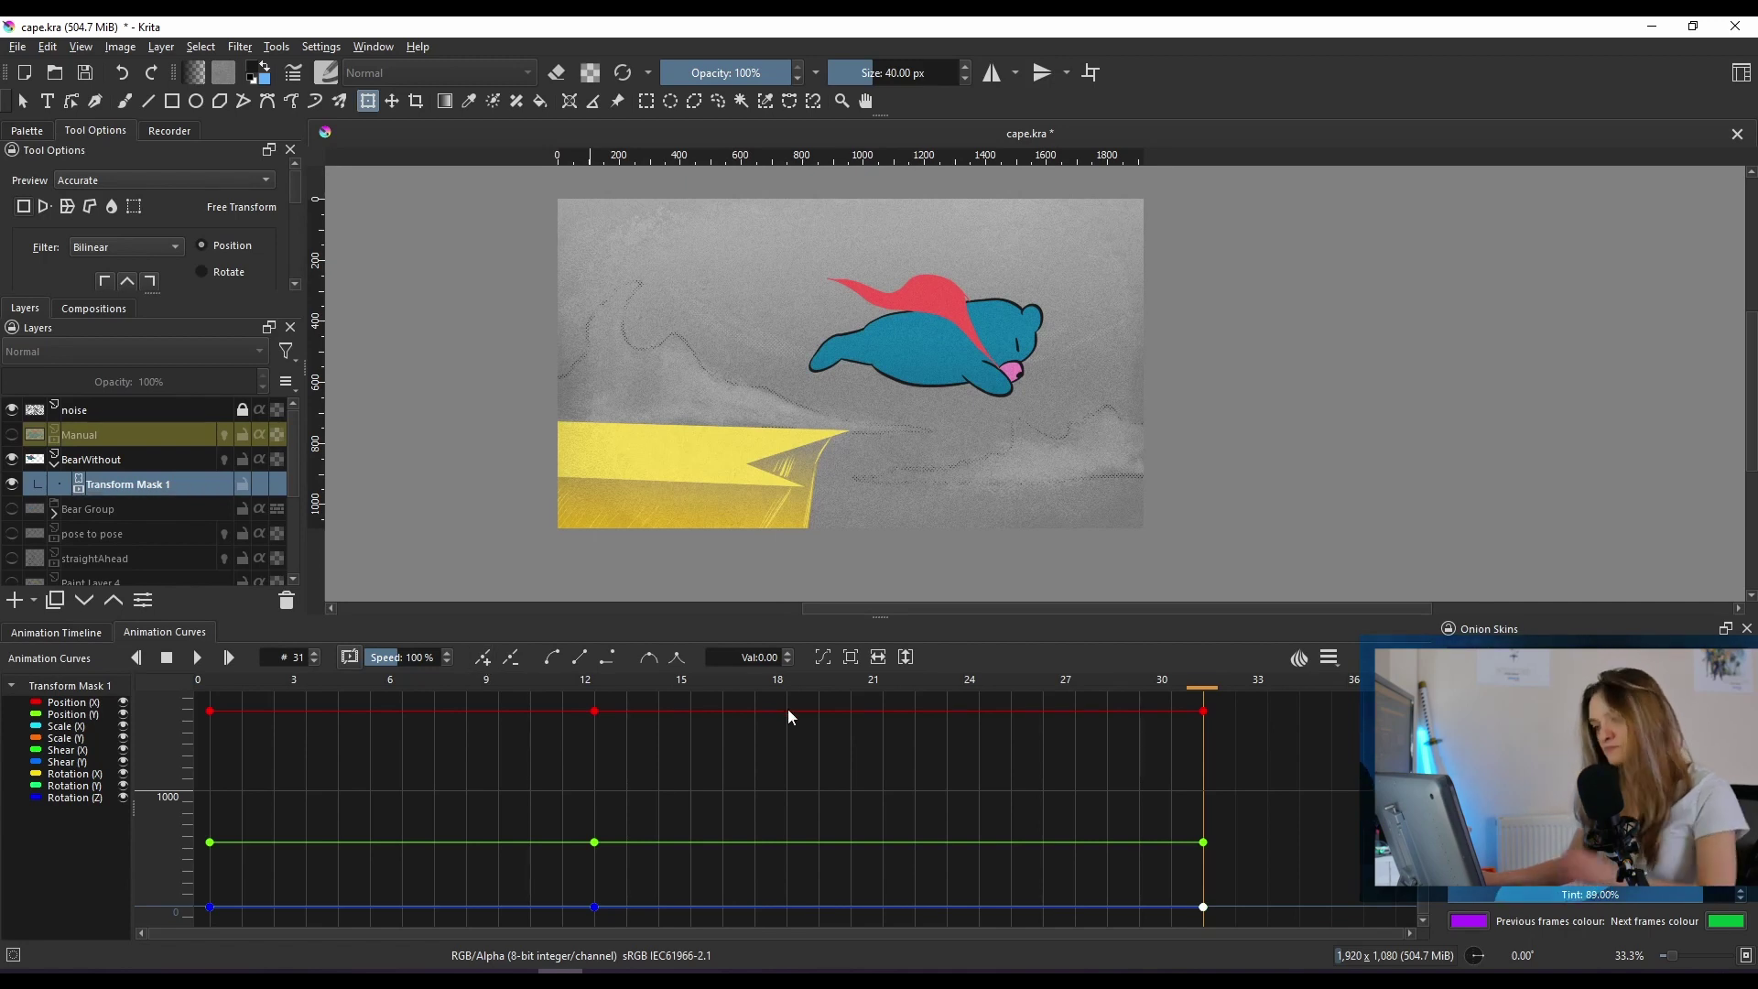
# With the Transform tool, move the bear about 275 px right at frame 24 and completely beyond the canvas's right edge at frame 31.
pyautogui.click(592, 687)
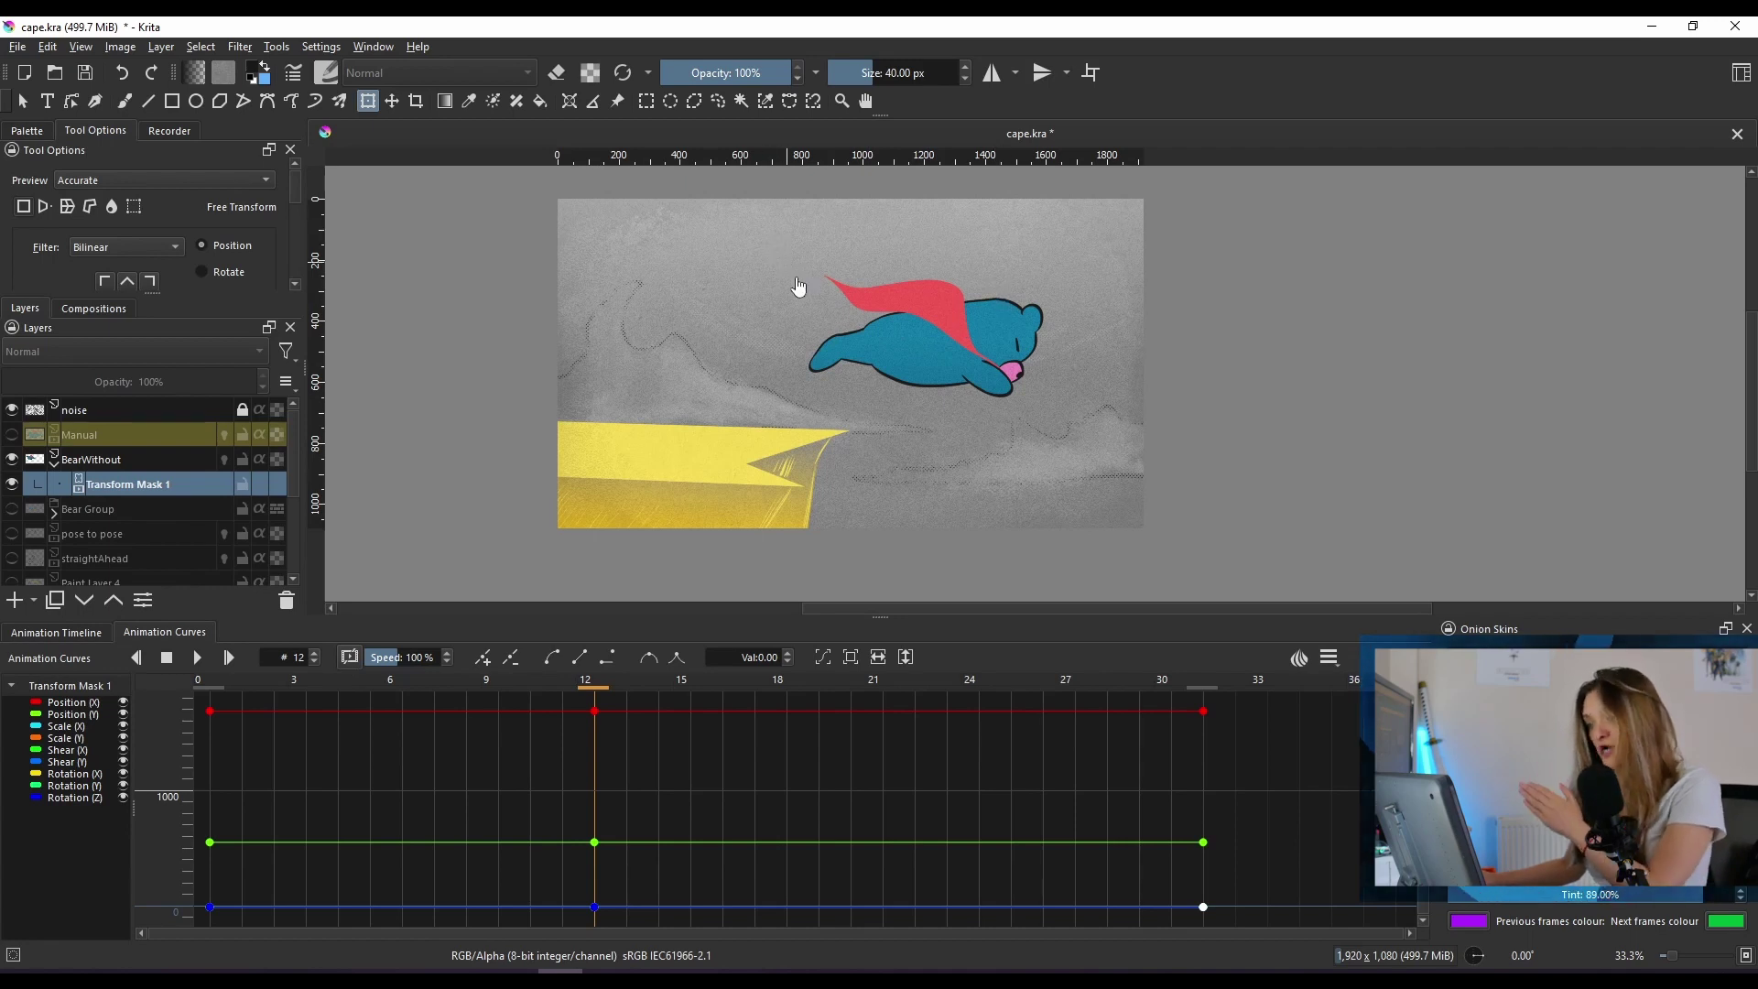
pyautogui.click(883, 680)
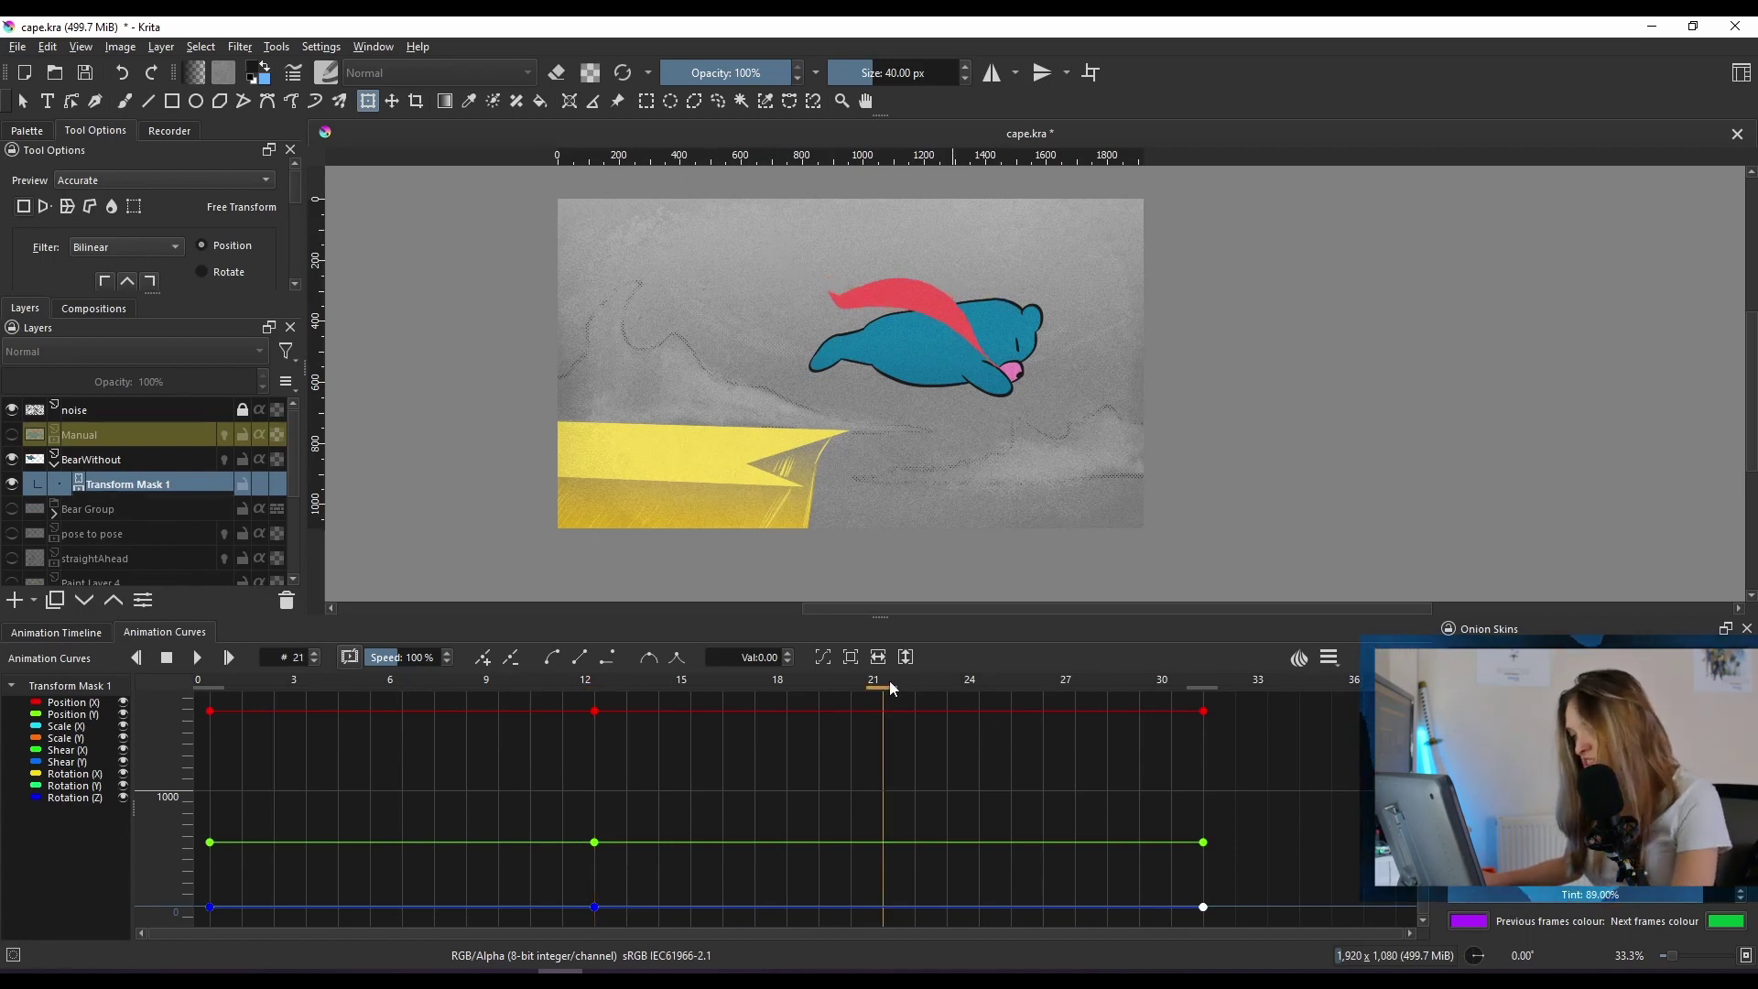
pyautogui.click(976, 687)
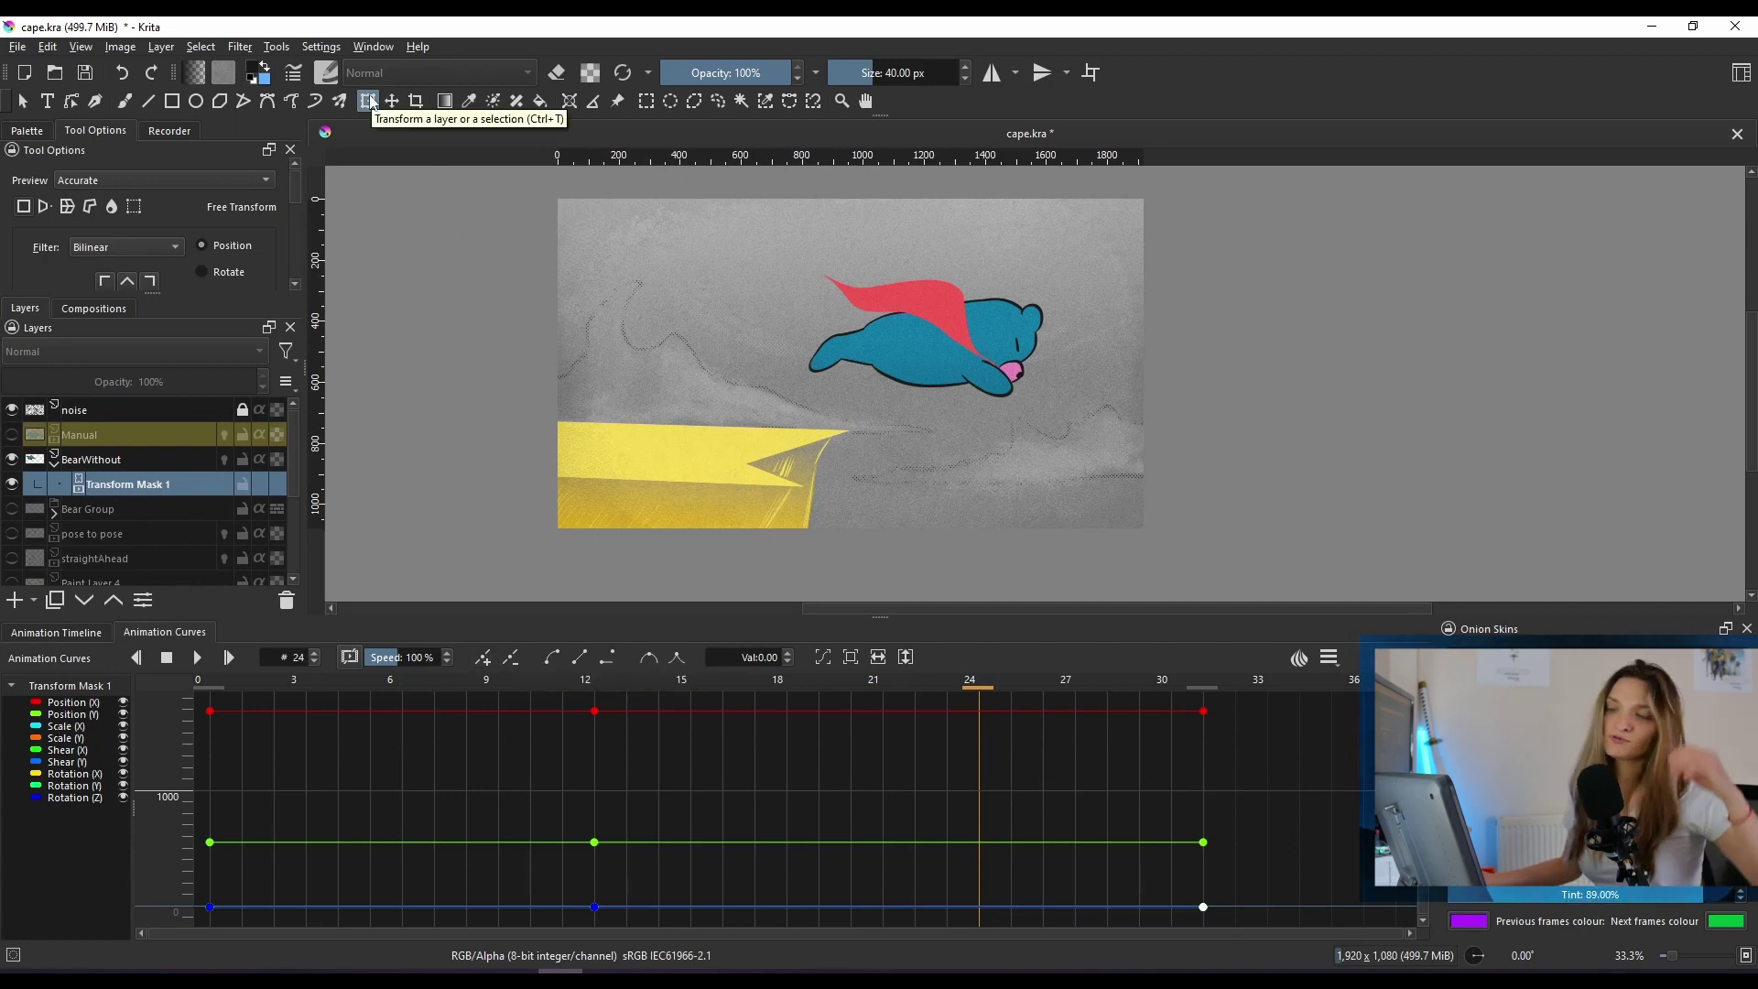
pyautogui.click(949, 335)
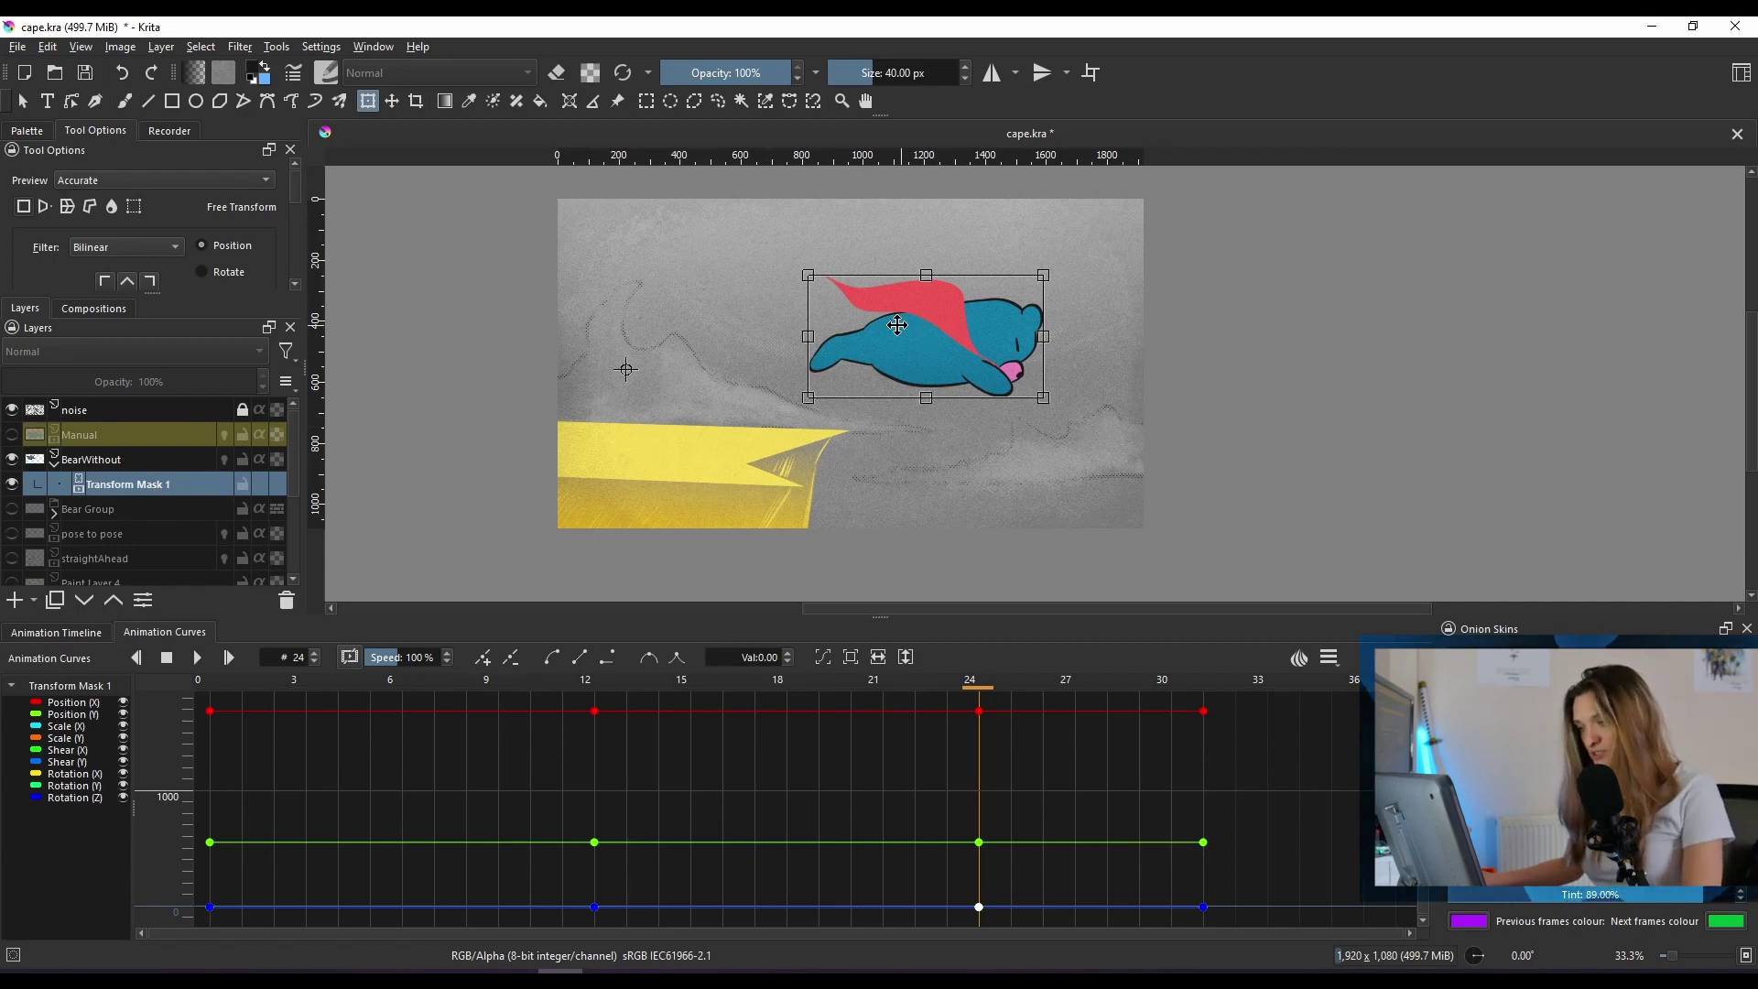
pyautogui.moveTo(897, 325); pyautogui.dragTo(980, 326)
pyautogui.click(1204, 684)
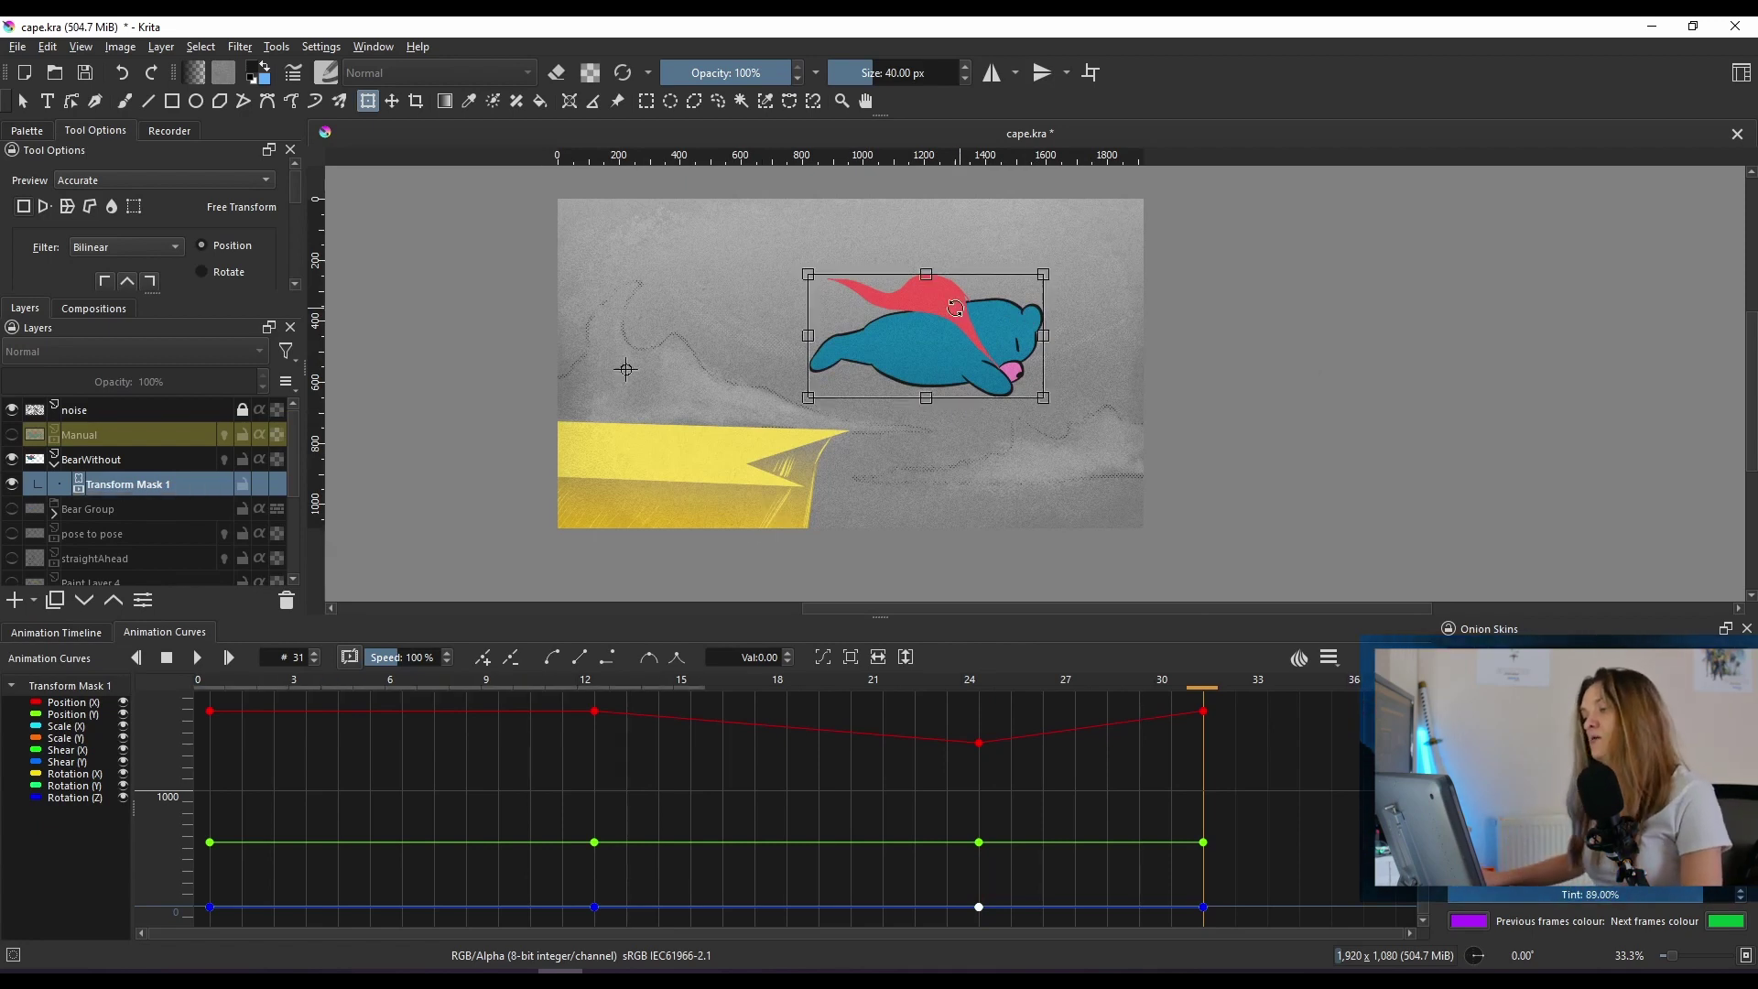
pyautogui.moveTo(935, 311); pyautogui.dragTo(1324, 330)
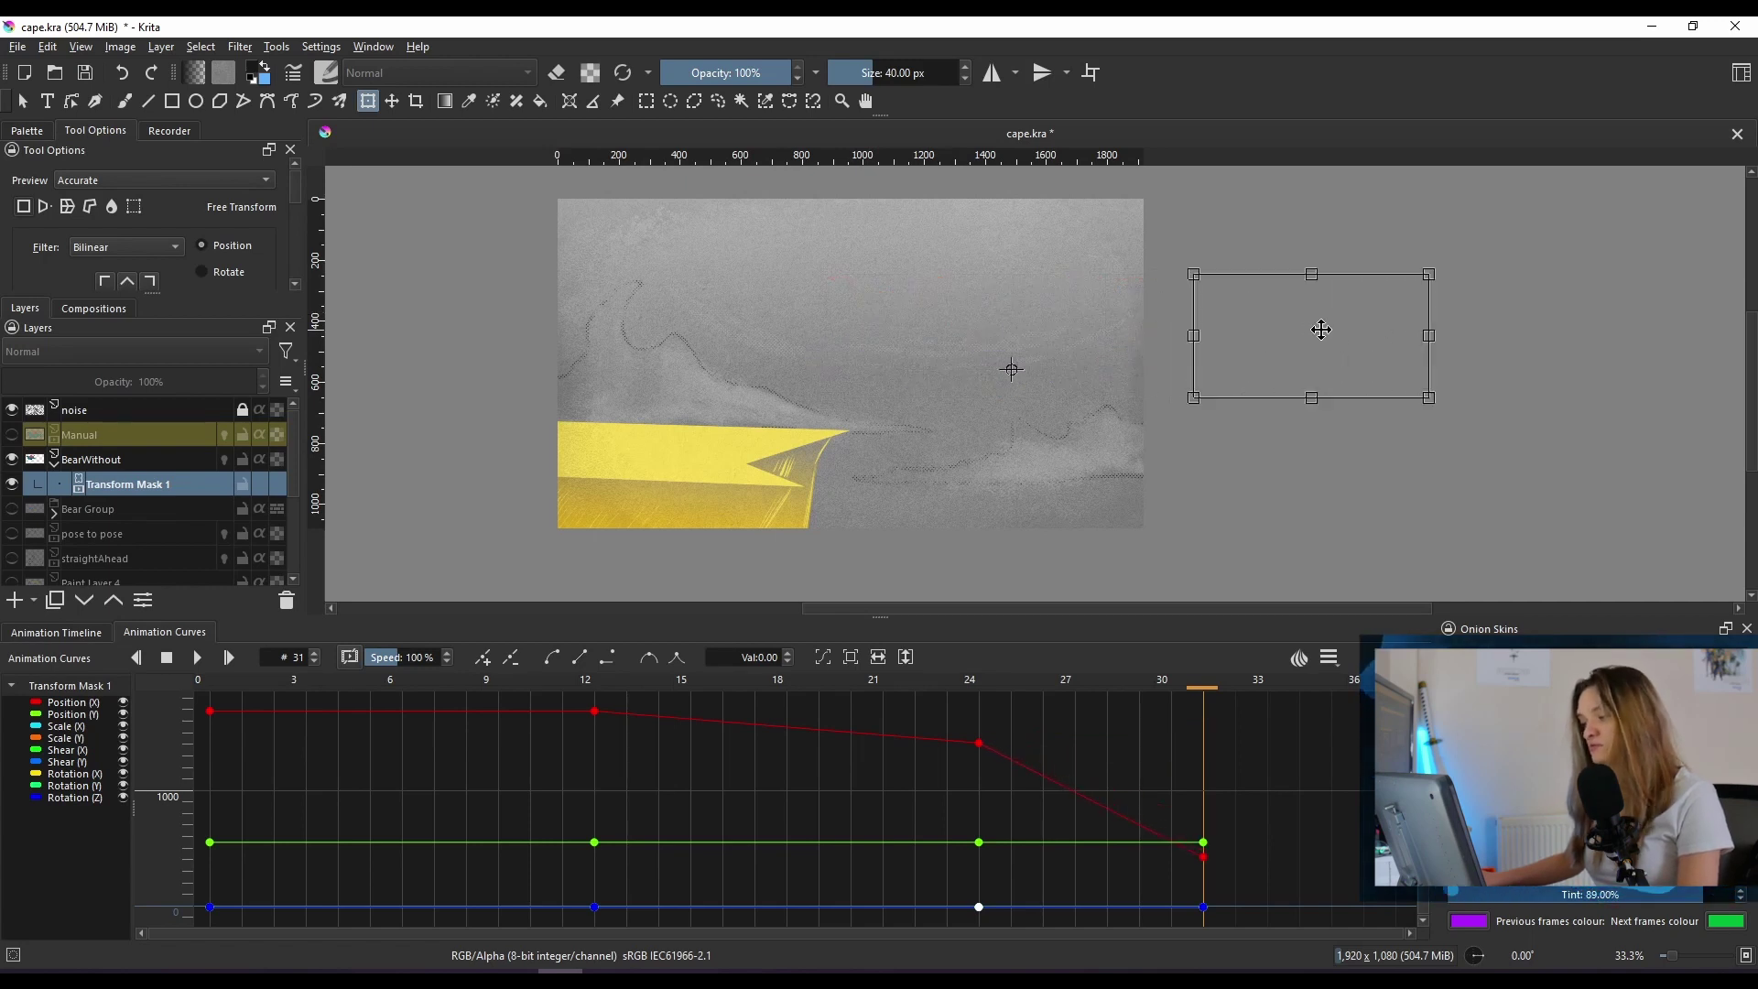
# Play the animation from frame 0 and compare the bear's movement between frames 12, 24 and 31.
pyautogui.click(209, 689)
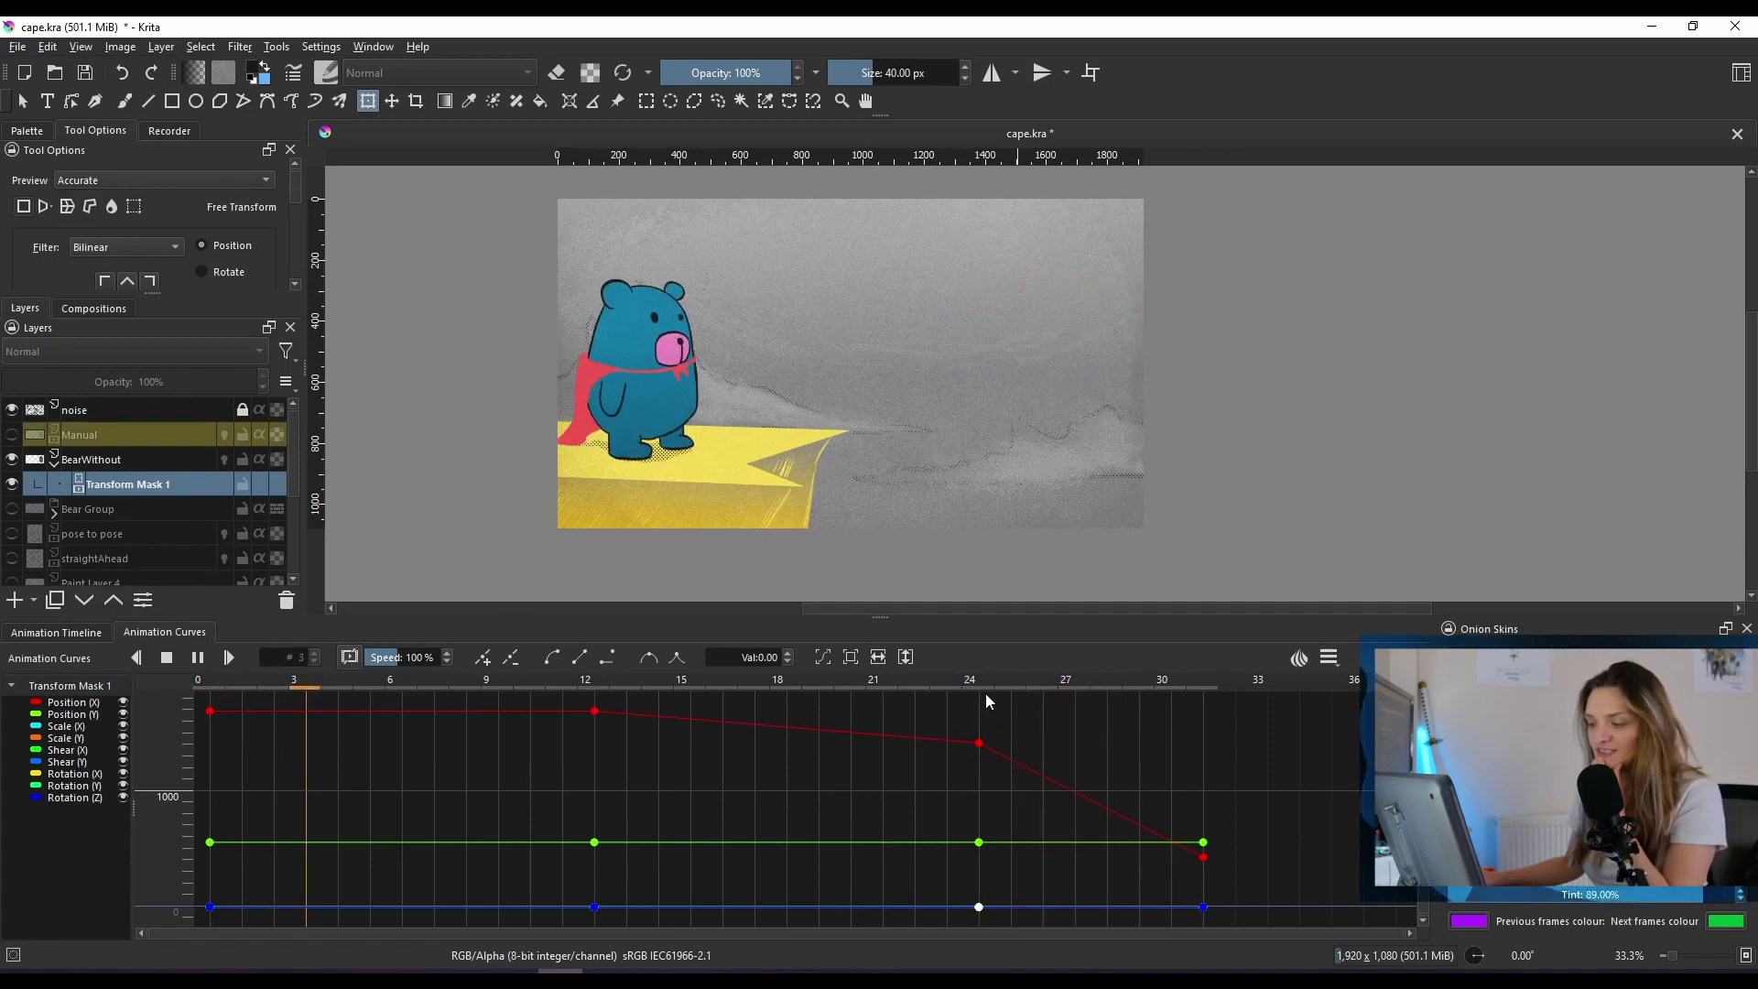
pyautogui.press('space')
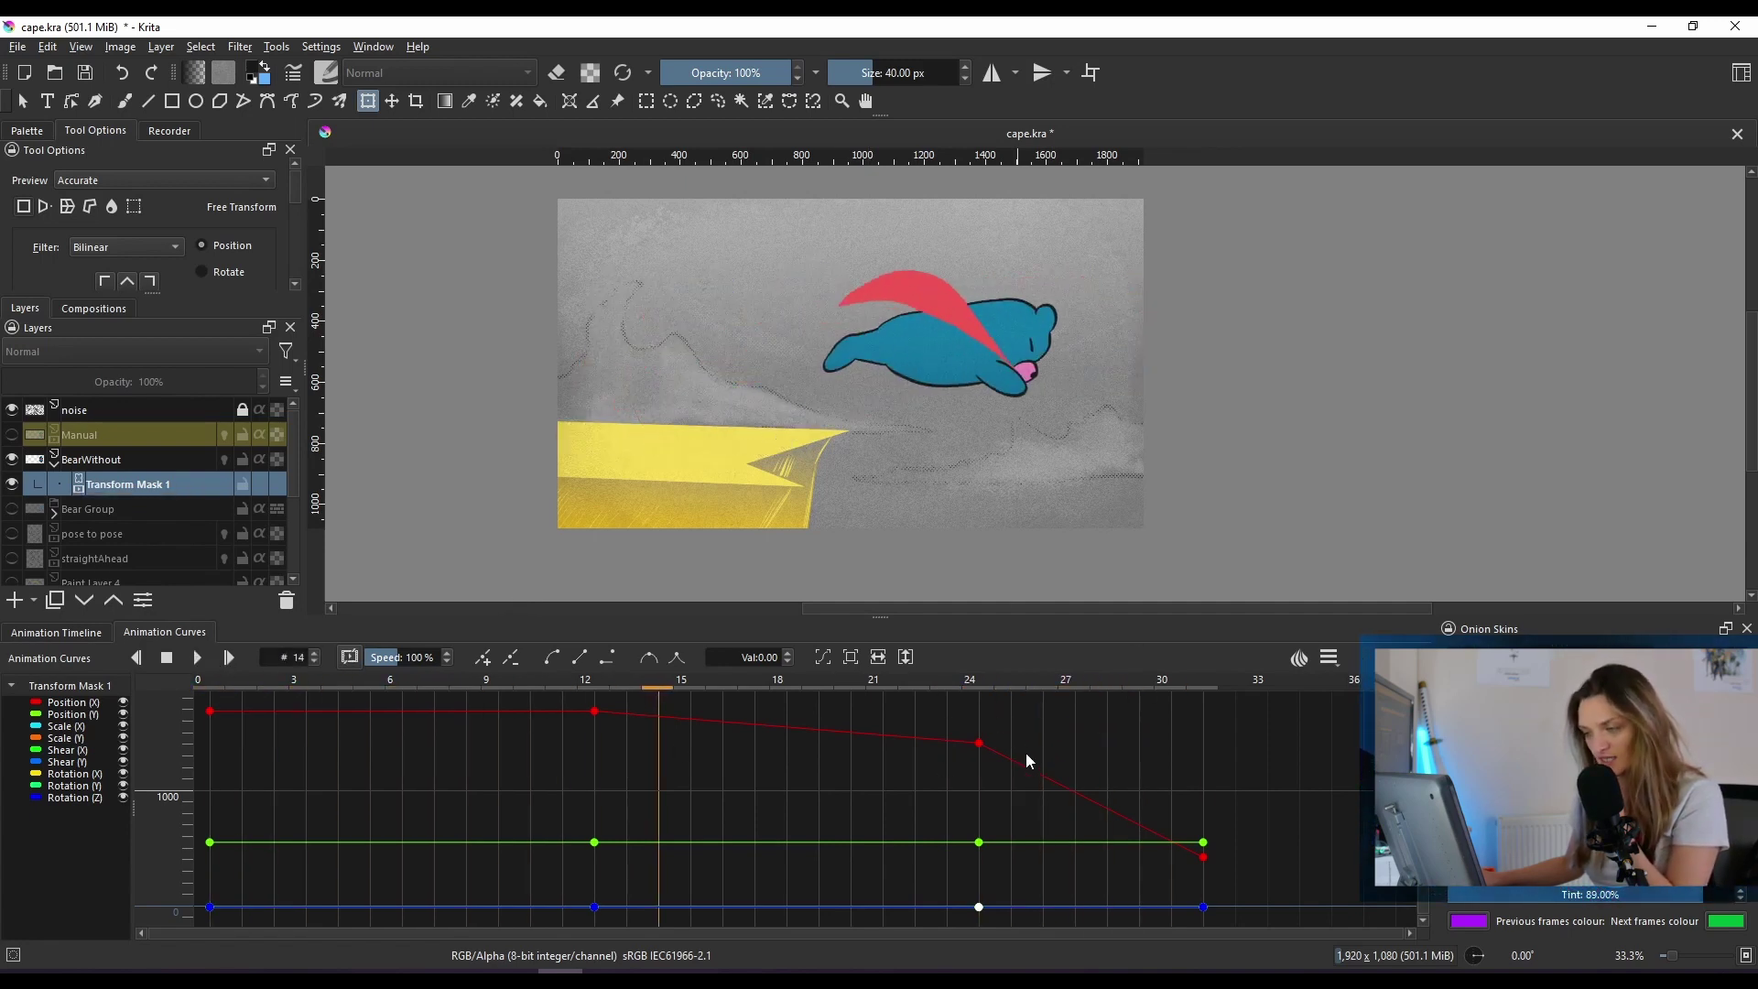
pyautogui.click(980, 686)
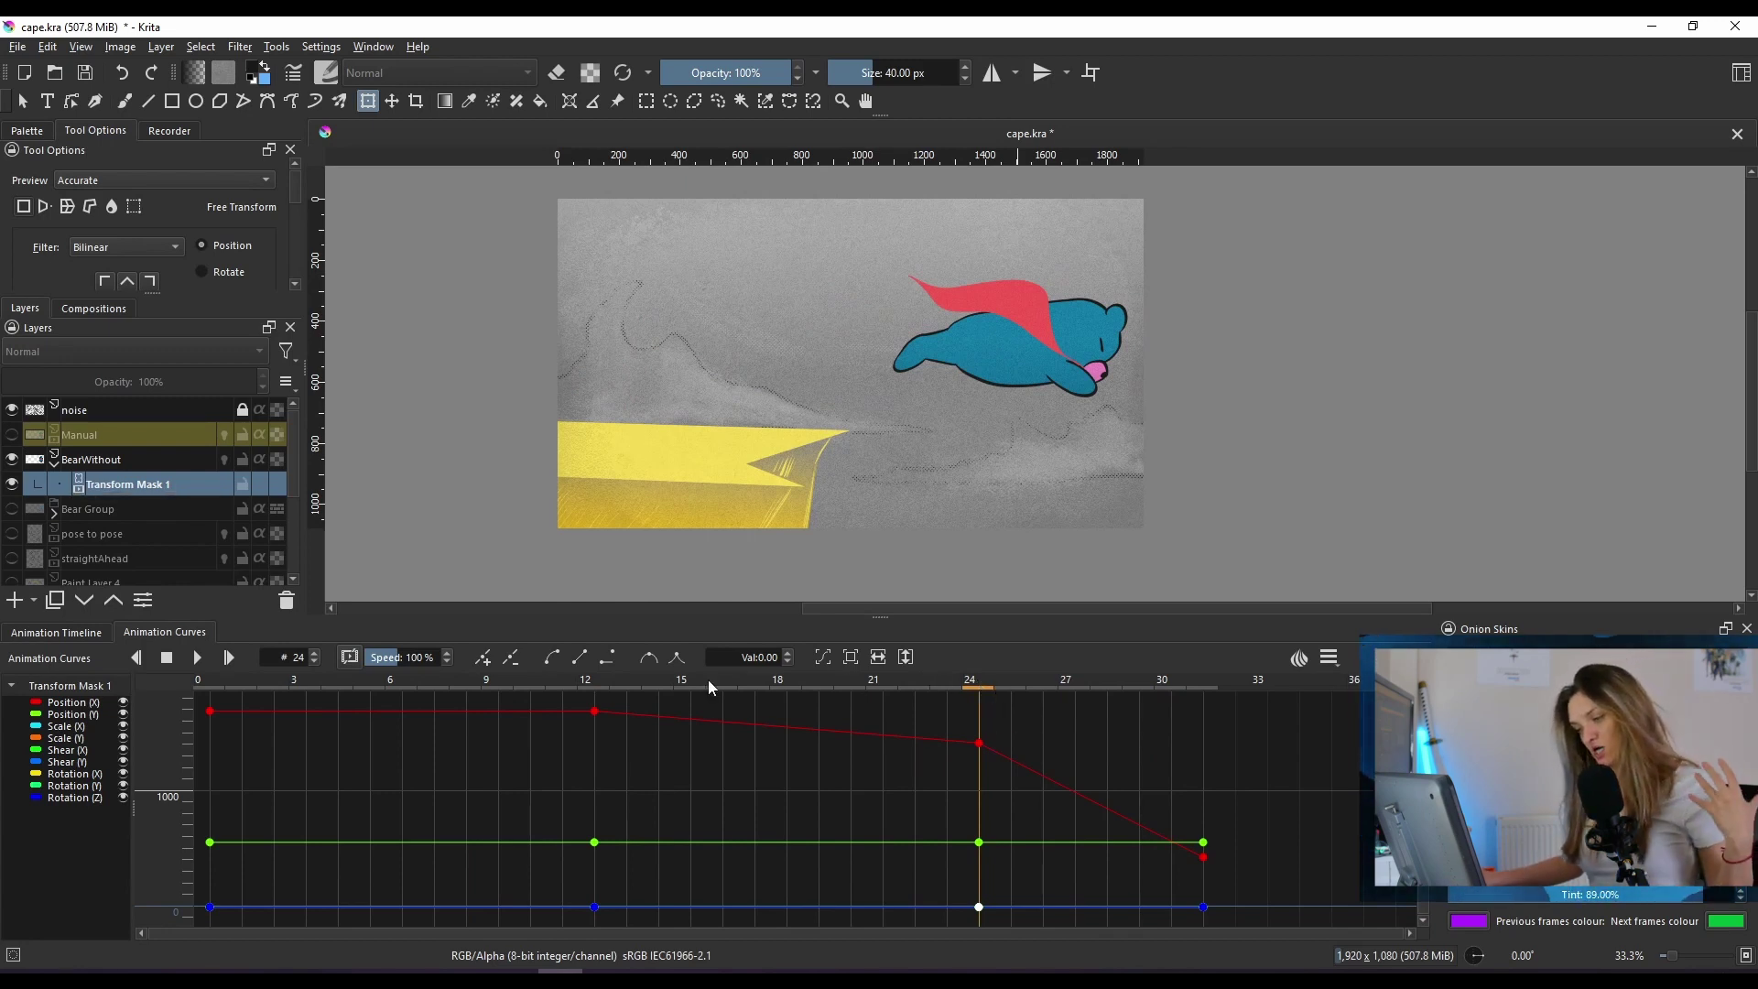
pyautogui.moveTo(709, 686); pyautogui.dragTo(976, 711)
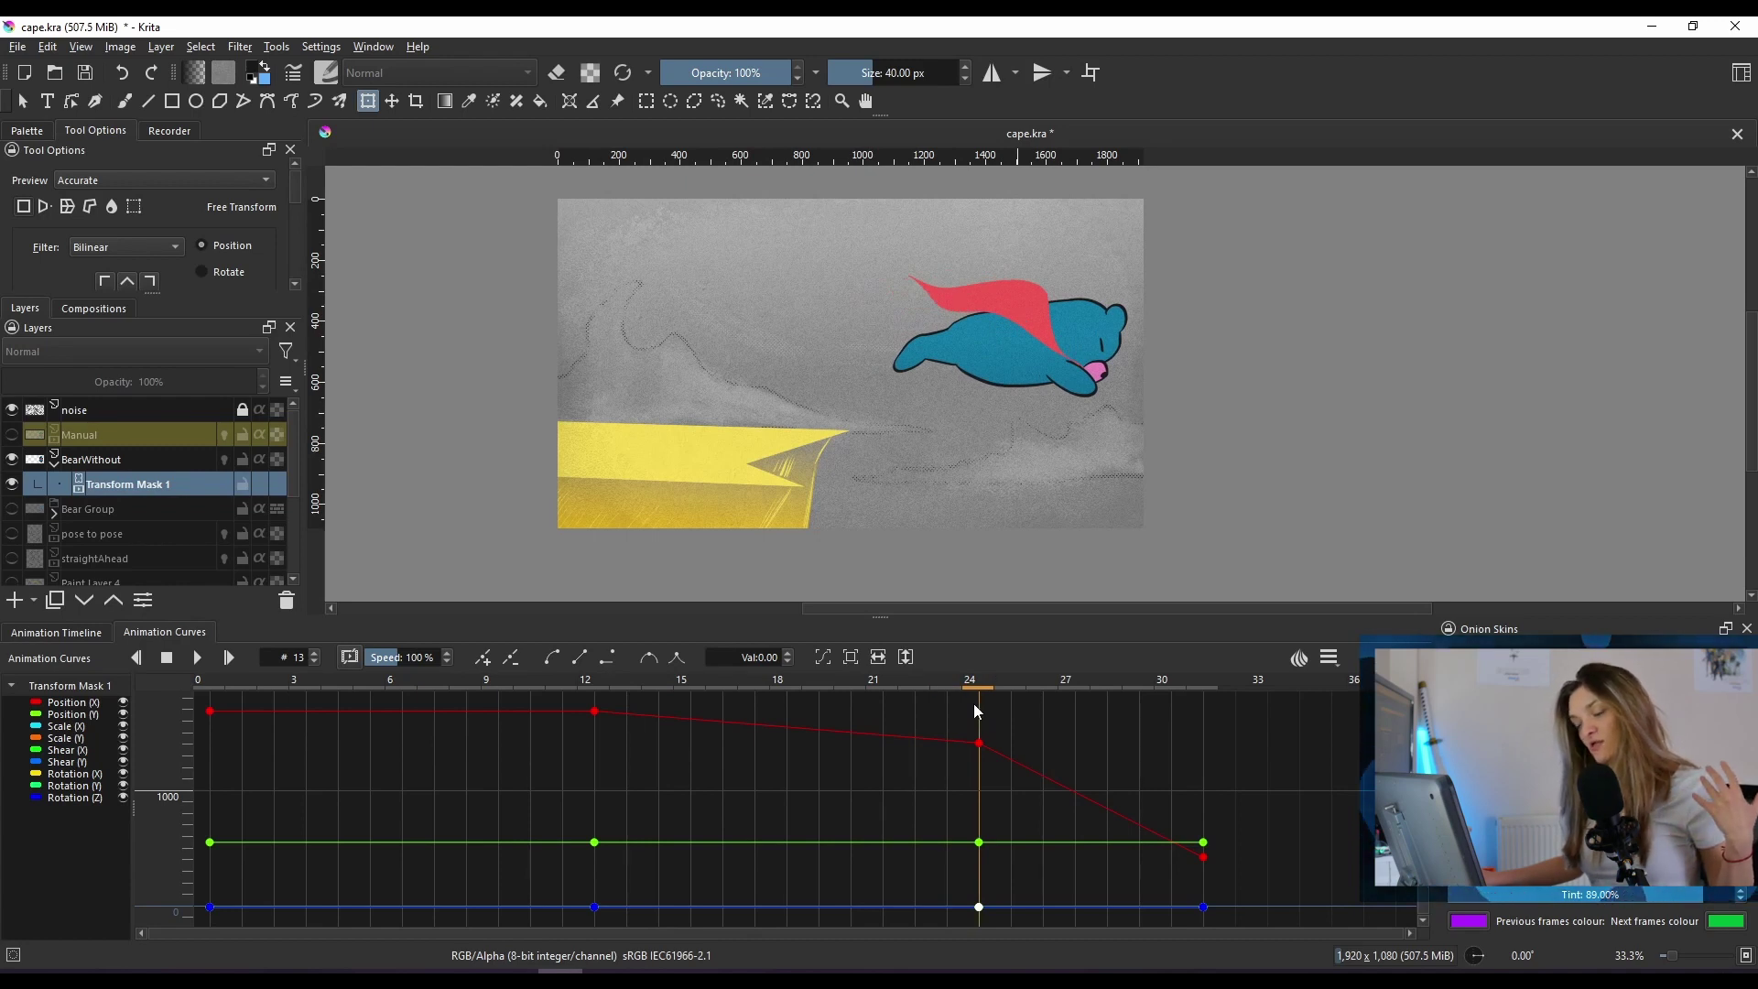
pyautogui.moveTo(974, 703); pyautogui.dragTo(1190, 696)
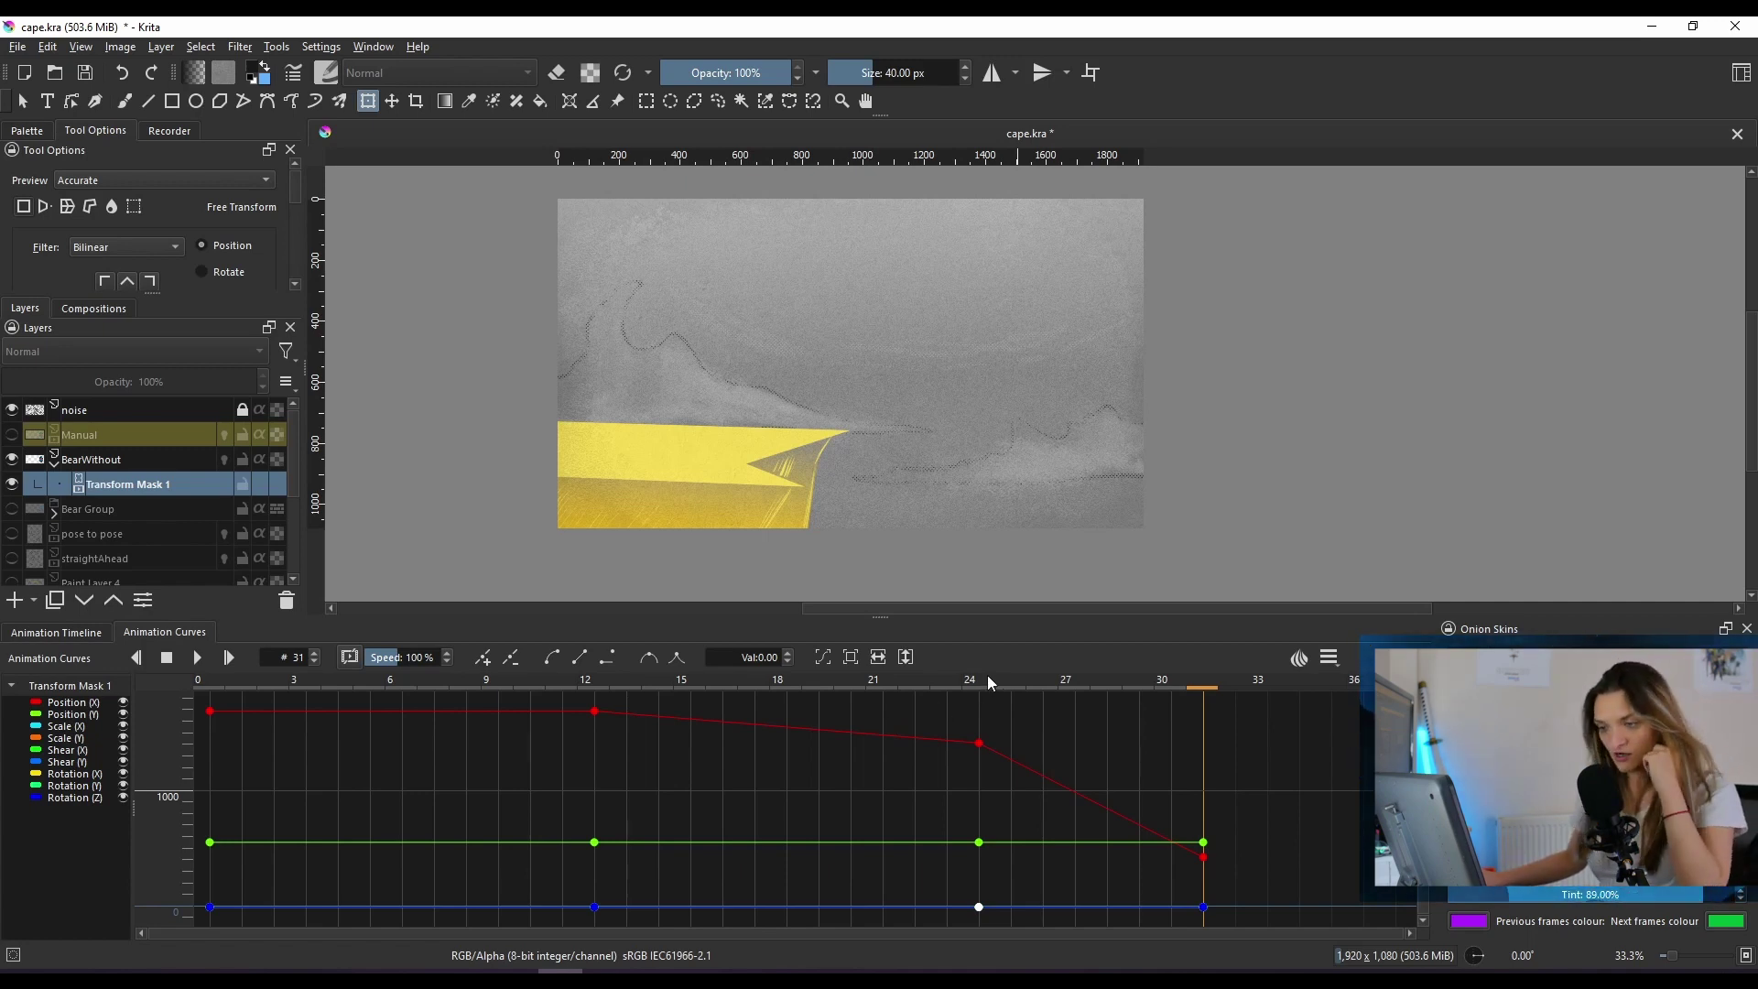
# Select the Position (X) keyframe at frame 24, hide all other channel curves, and enlarge the curve editor's height.
pyautogui.click(980, 744)
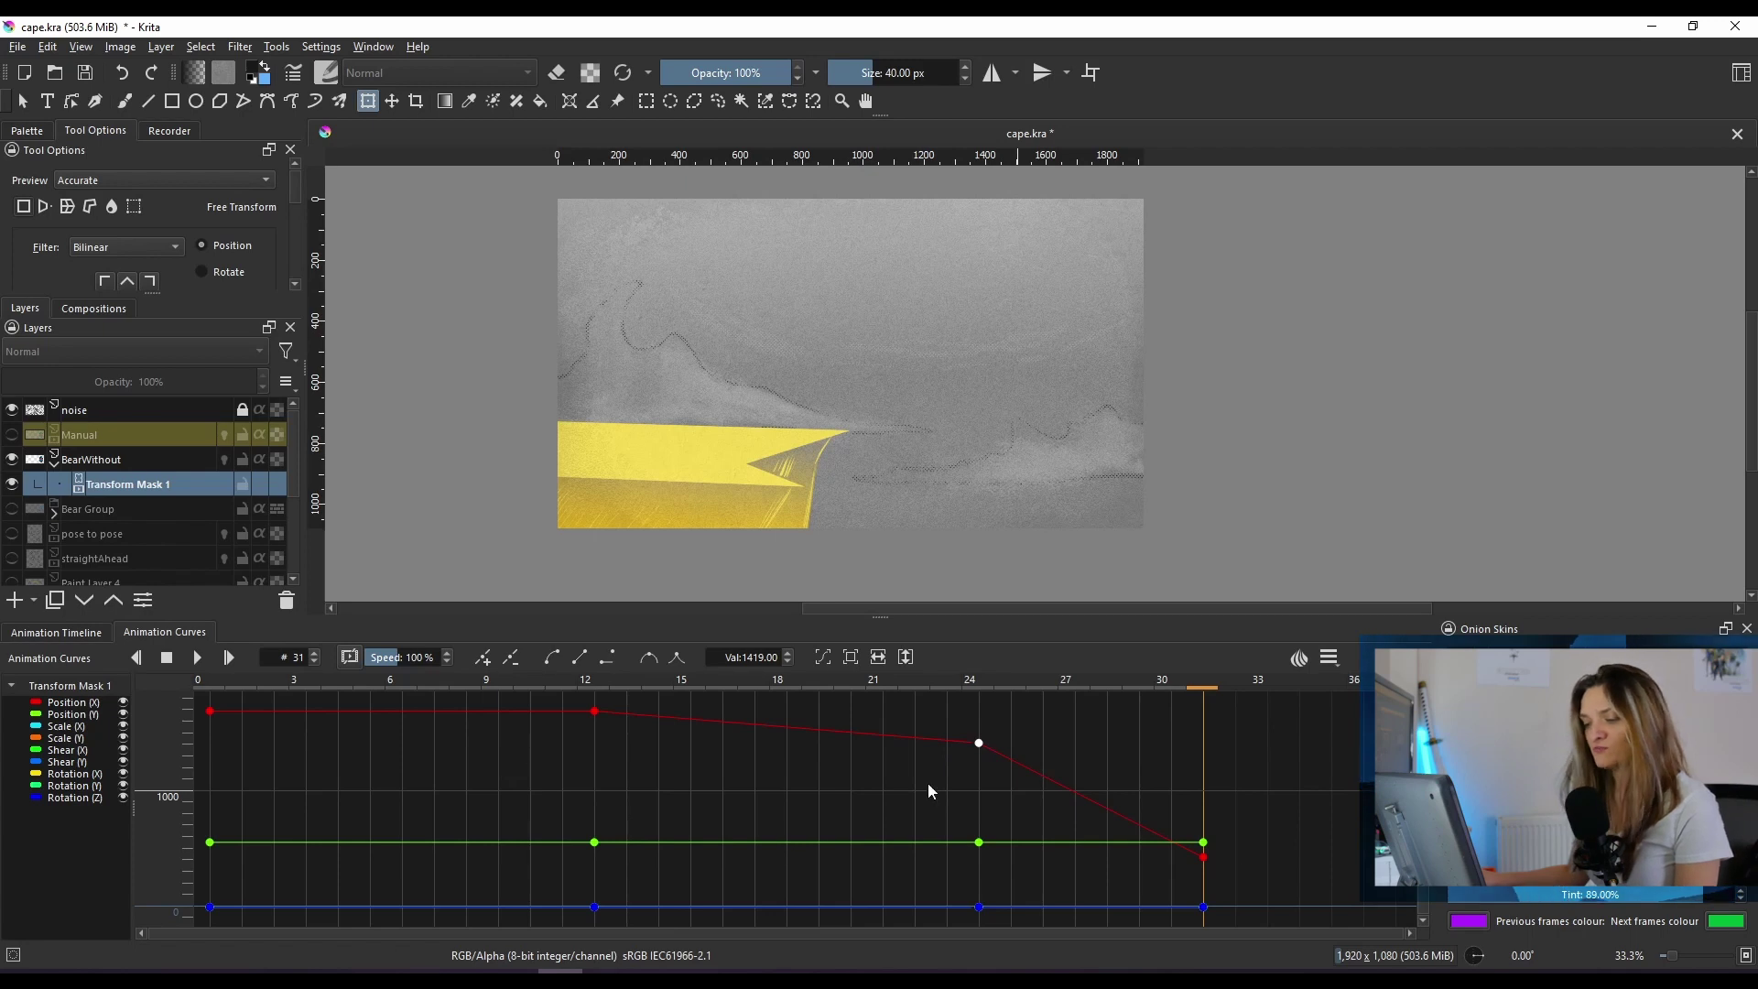
pyautogui.click(124, 726)
pyautogui.click(124, 738)
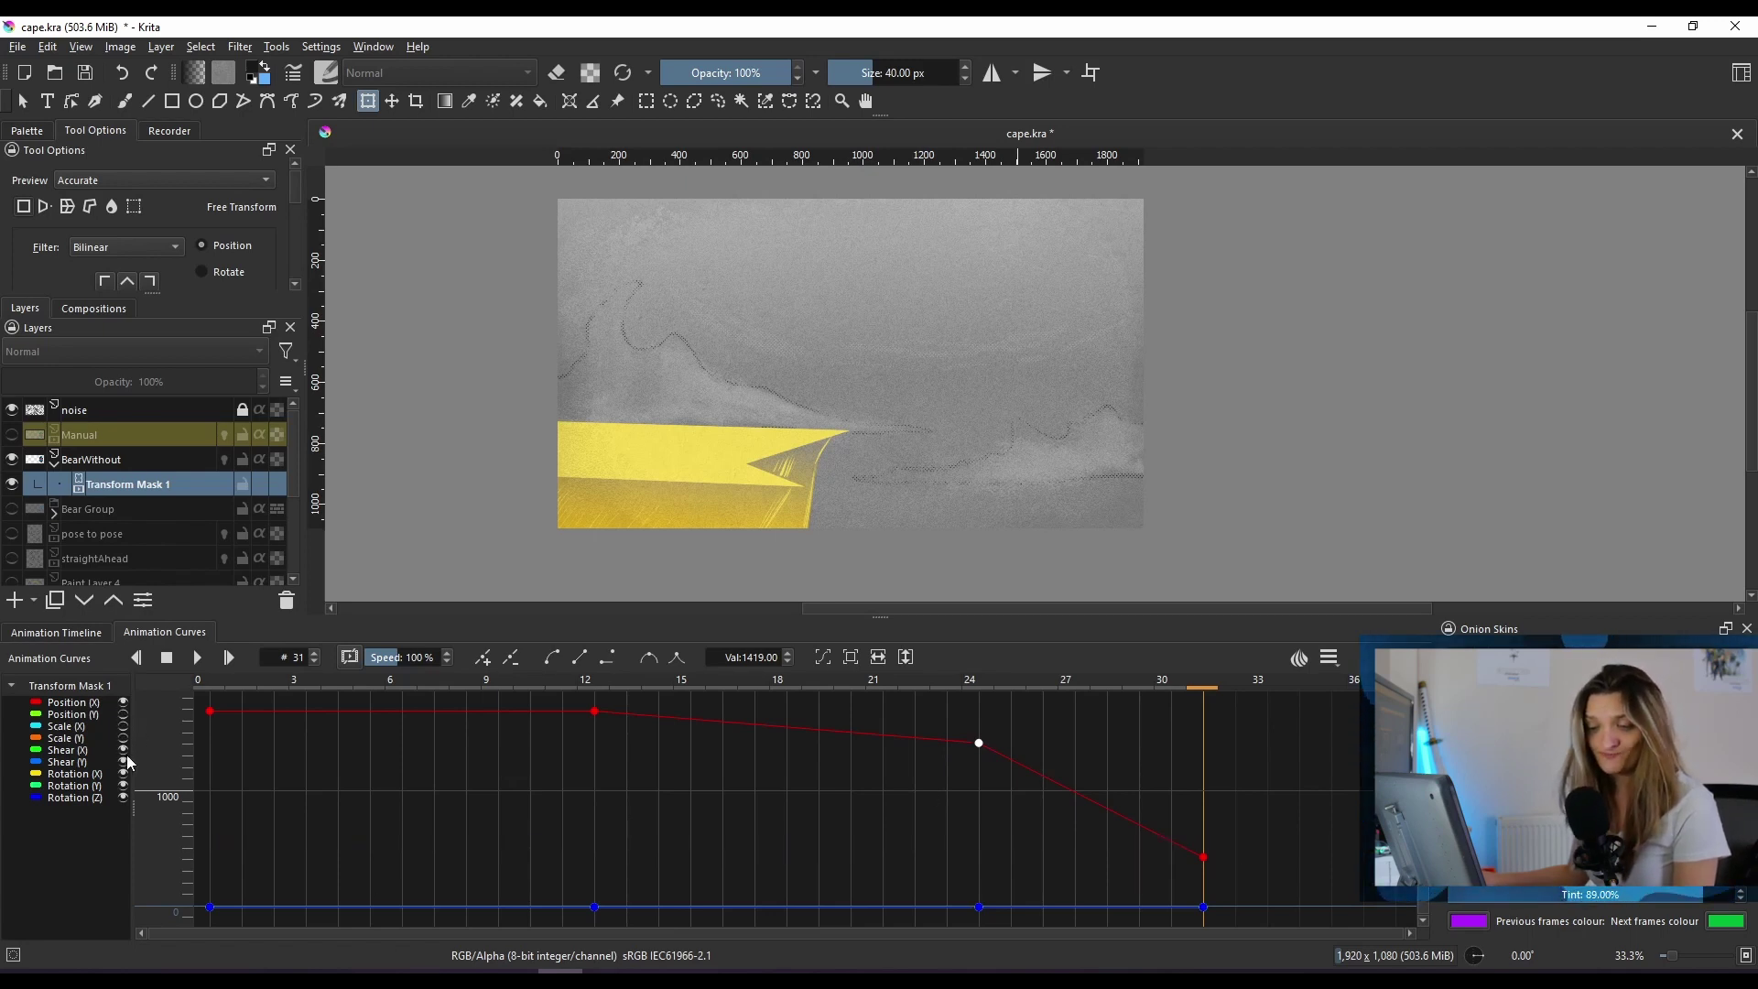
pyautogui.click(124, 762)
pyautogui.click(124, 774)
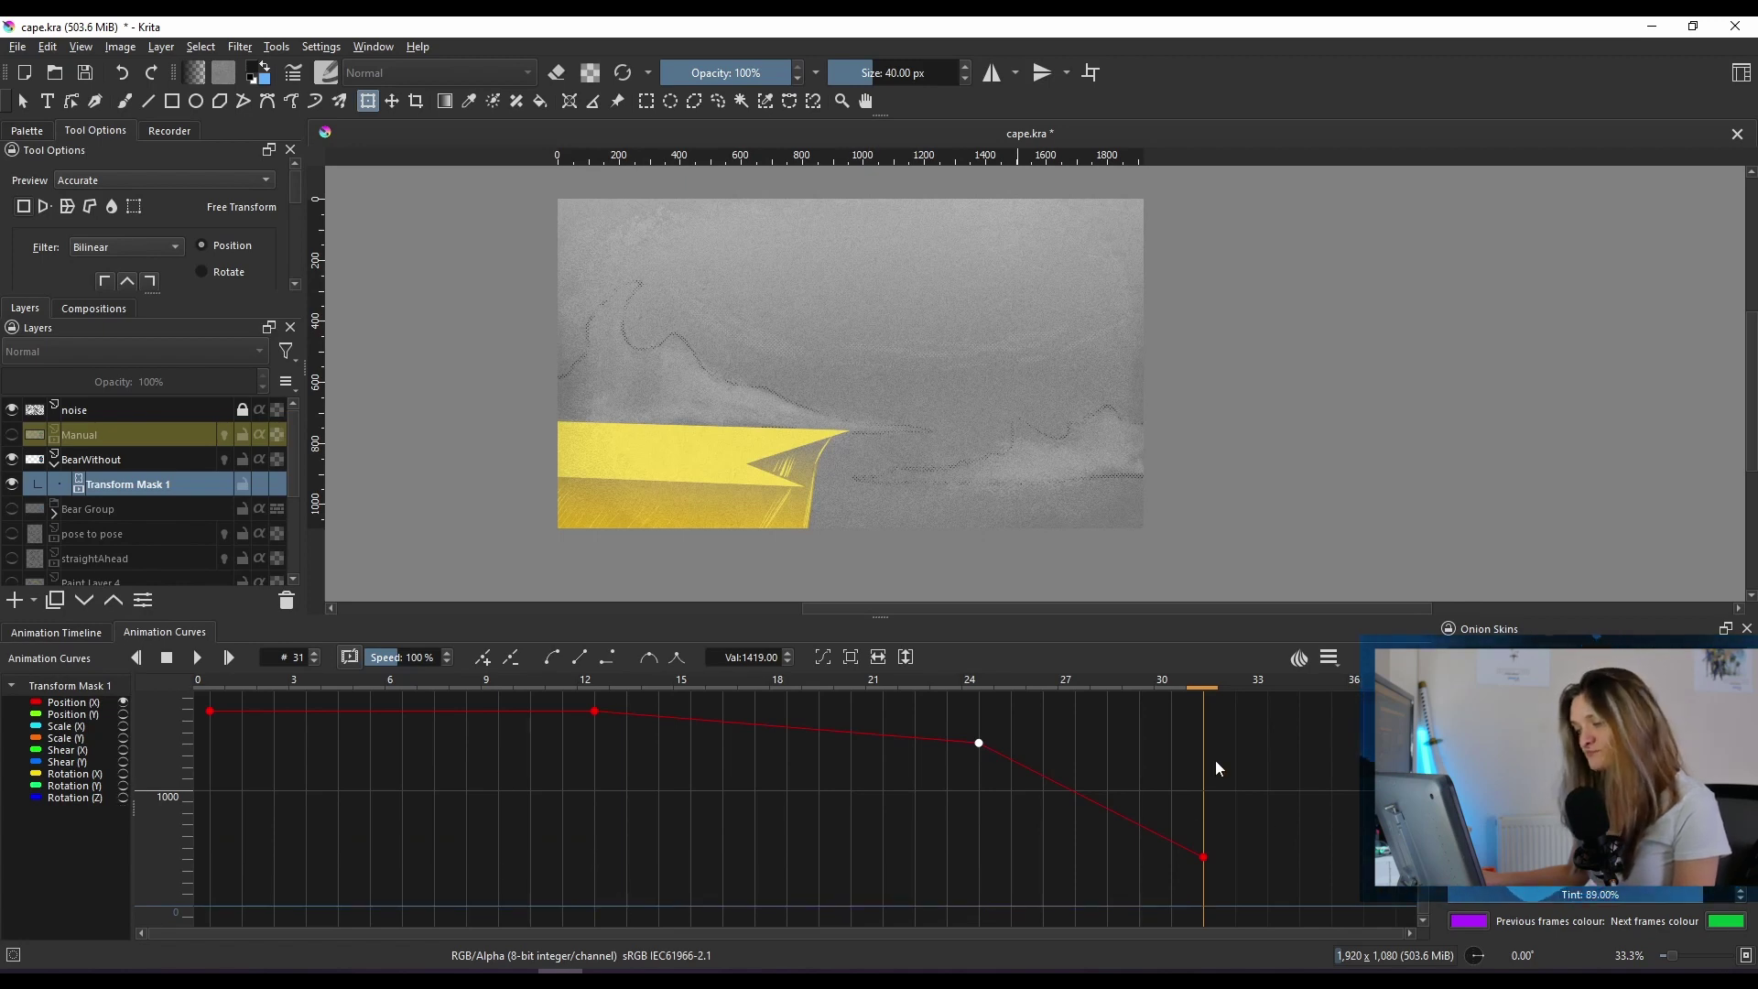
pyautogui.moveTo(906, 618); pyautogui.dragTo(906, 543)
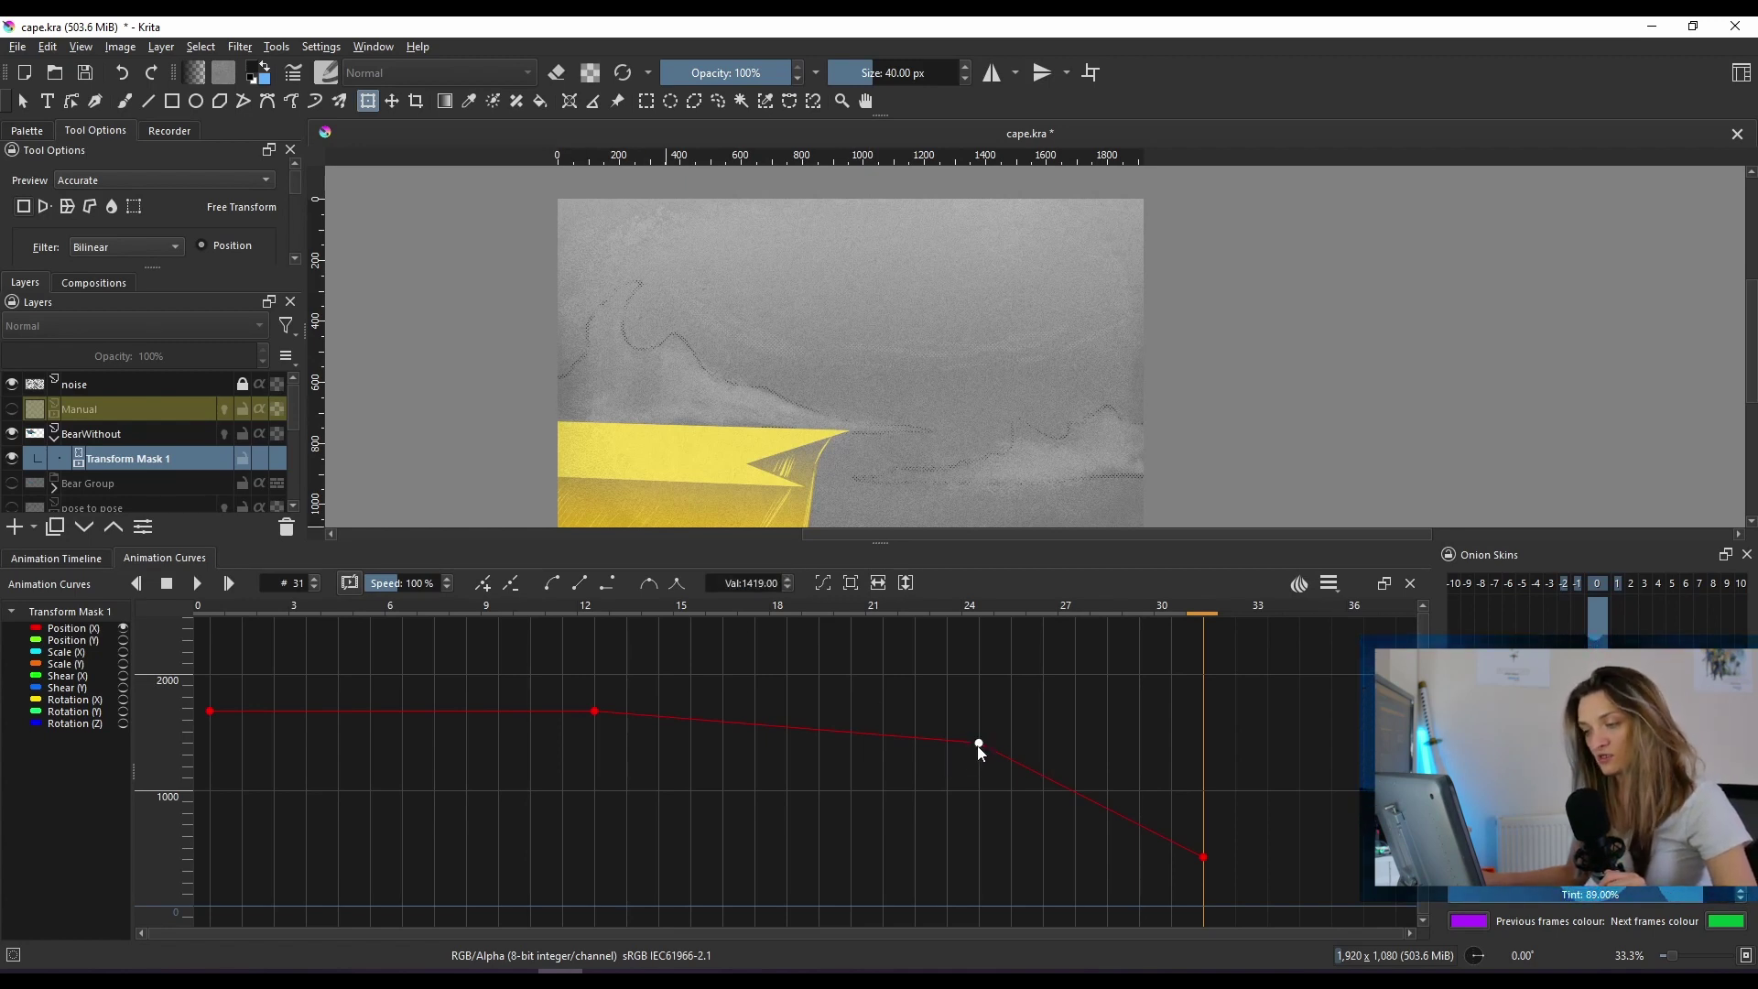
# Curve the Position (X) segments after frames 24 and 12, pulling the frame 24 handle down toward frame 29 and the frame 12 handle up toward frame 22.
pyautogui.click(552, 583)
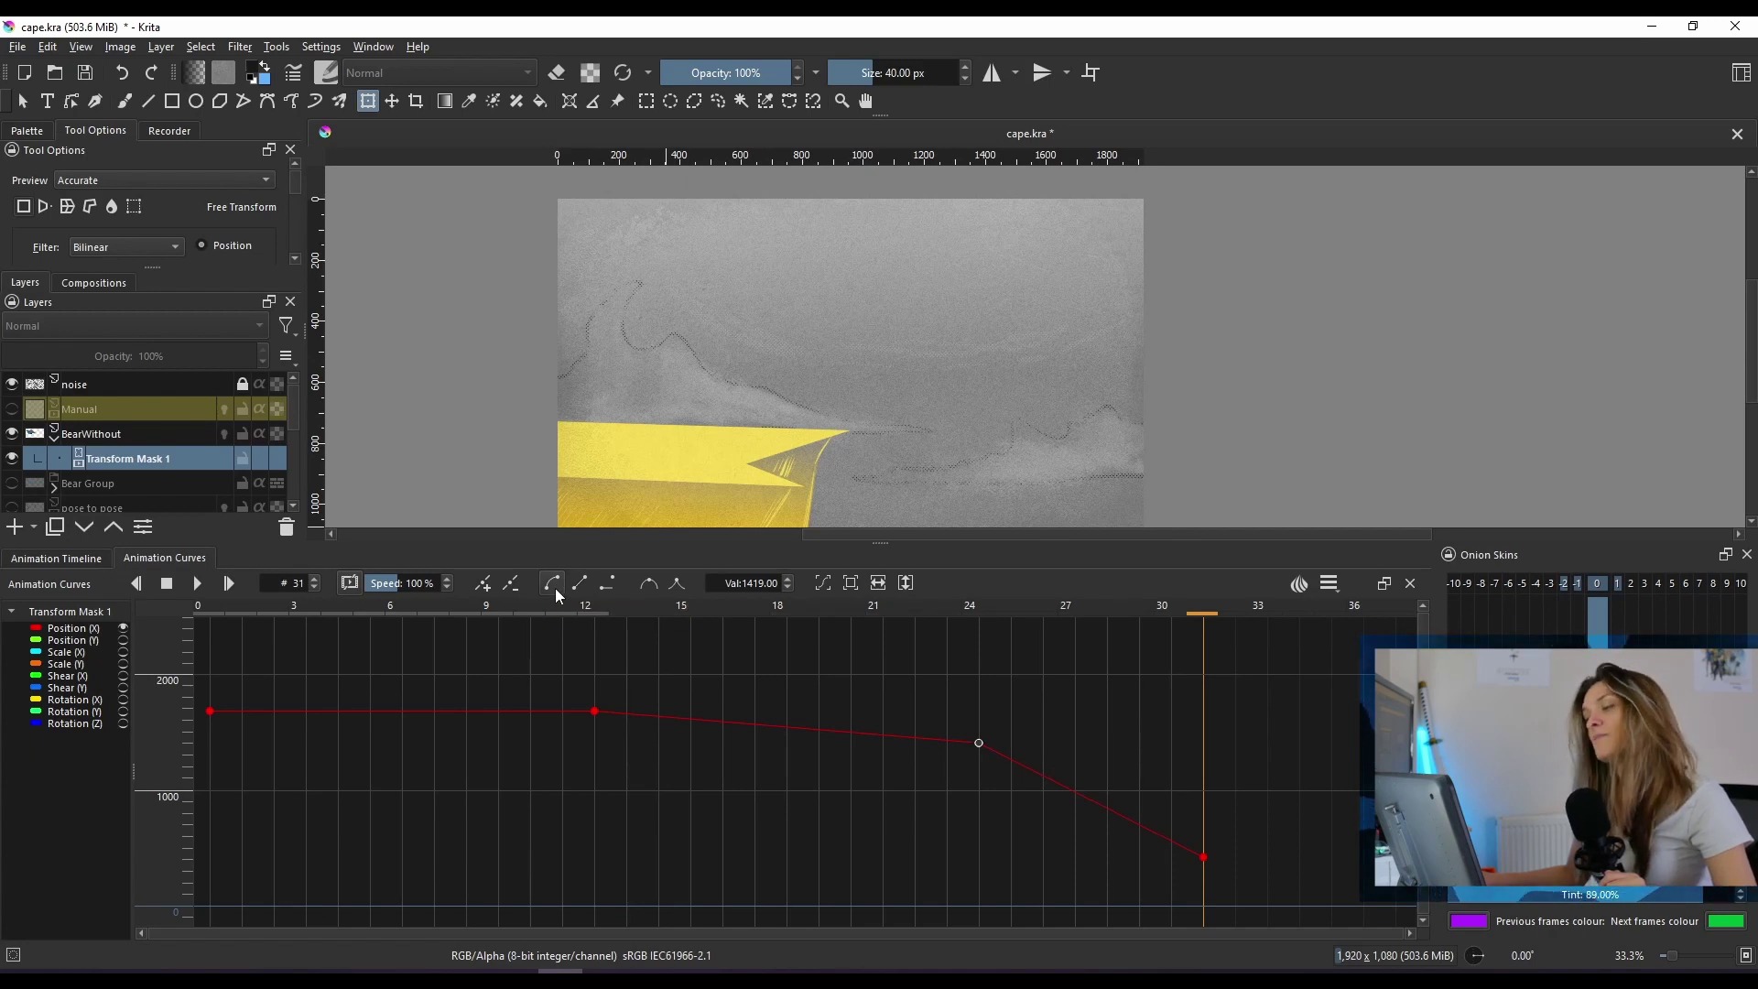
pyautogui.moveTo(980, 743); pyautogui.dragTo(1133, 883)
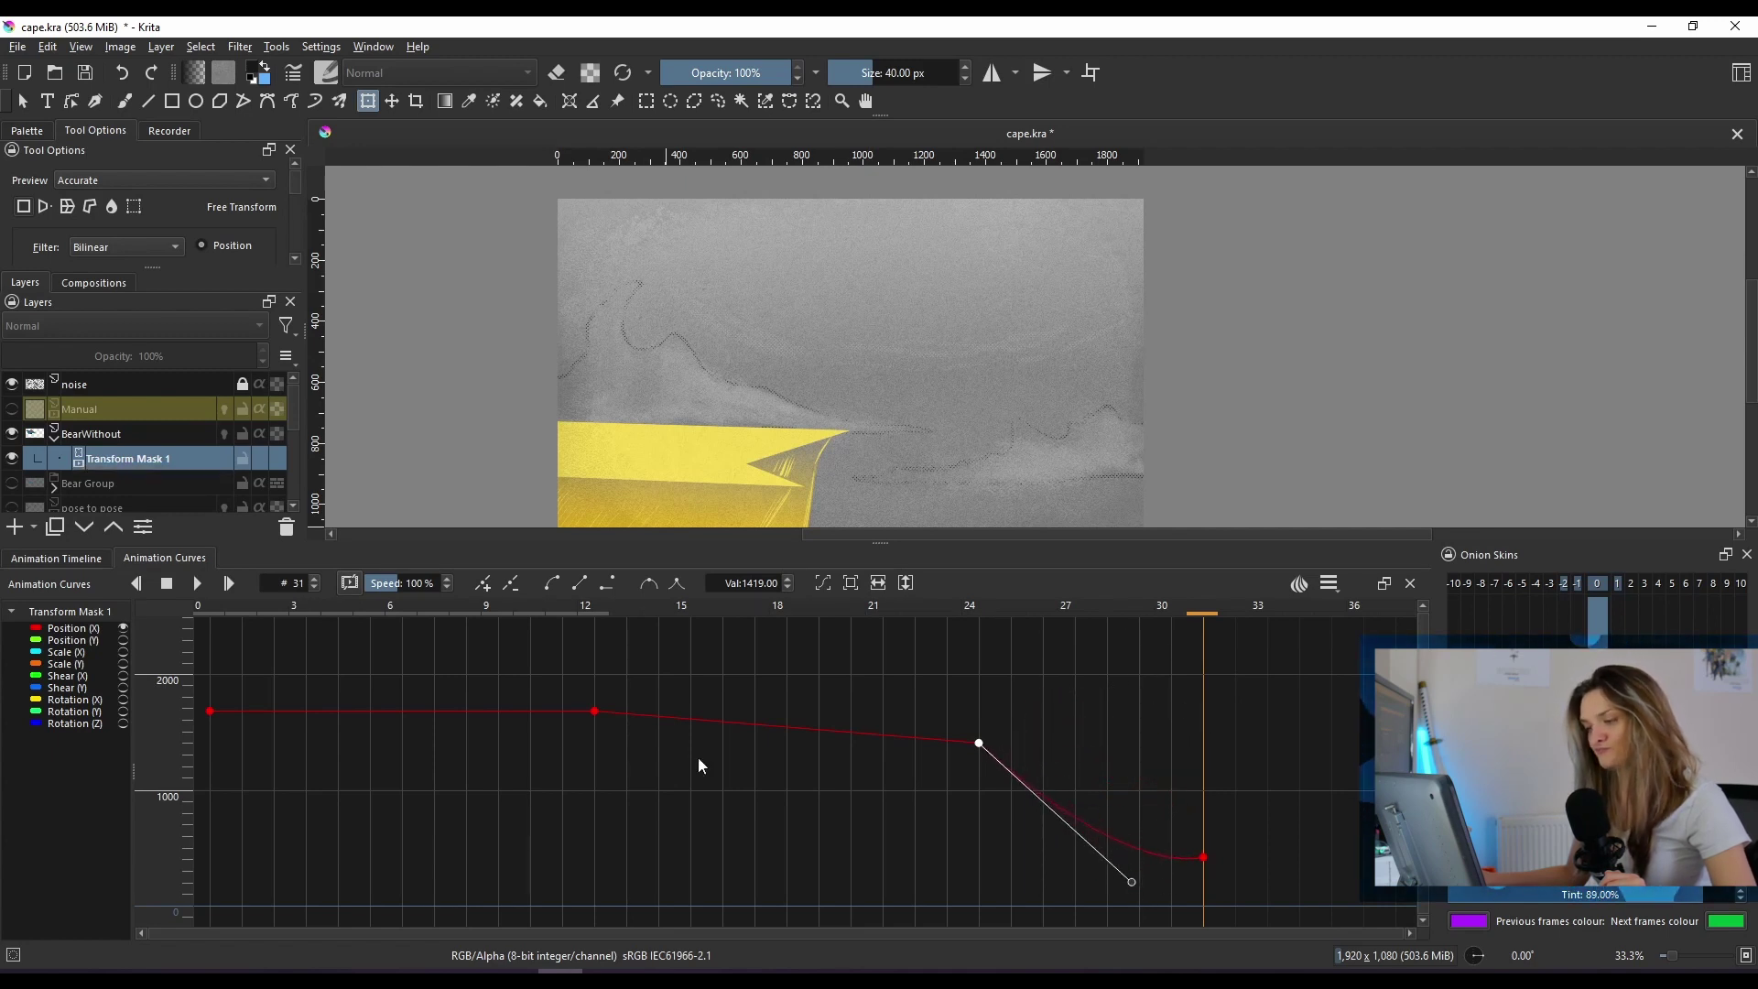
pyautogui.click(595, 713)
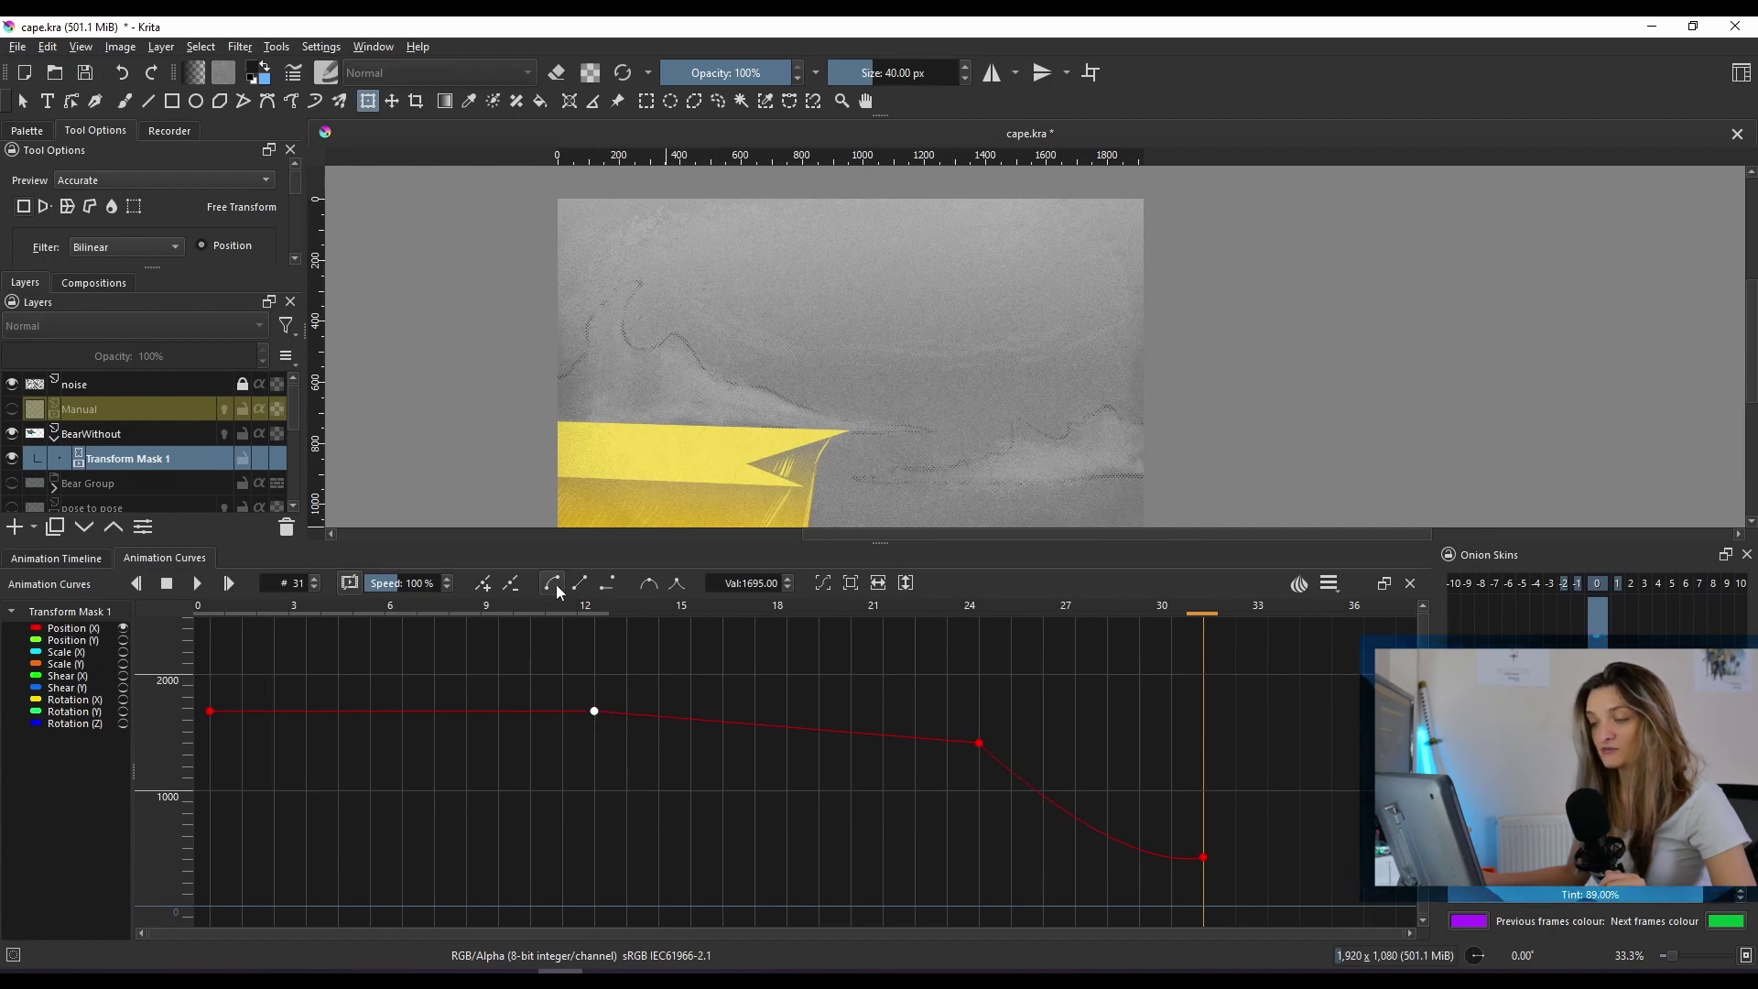
pyautogui.click(609, 737)
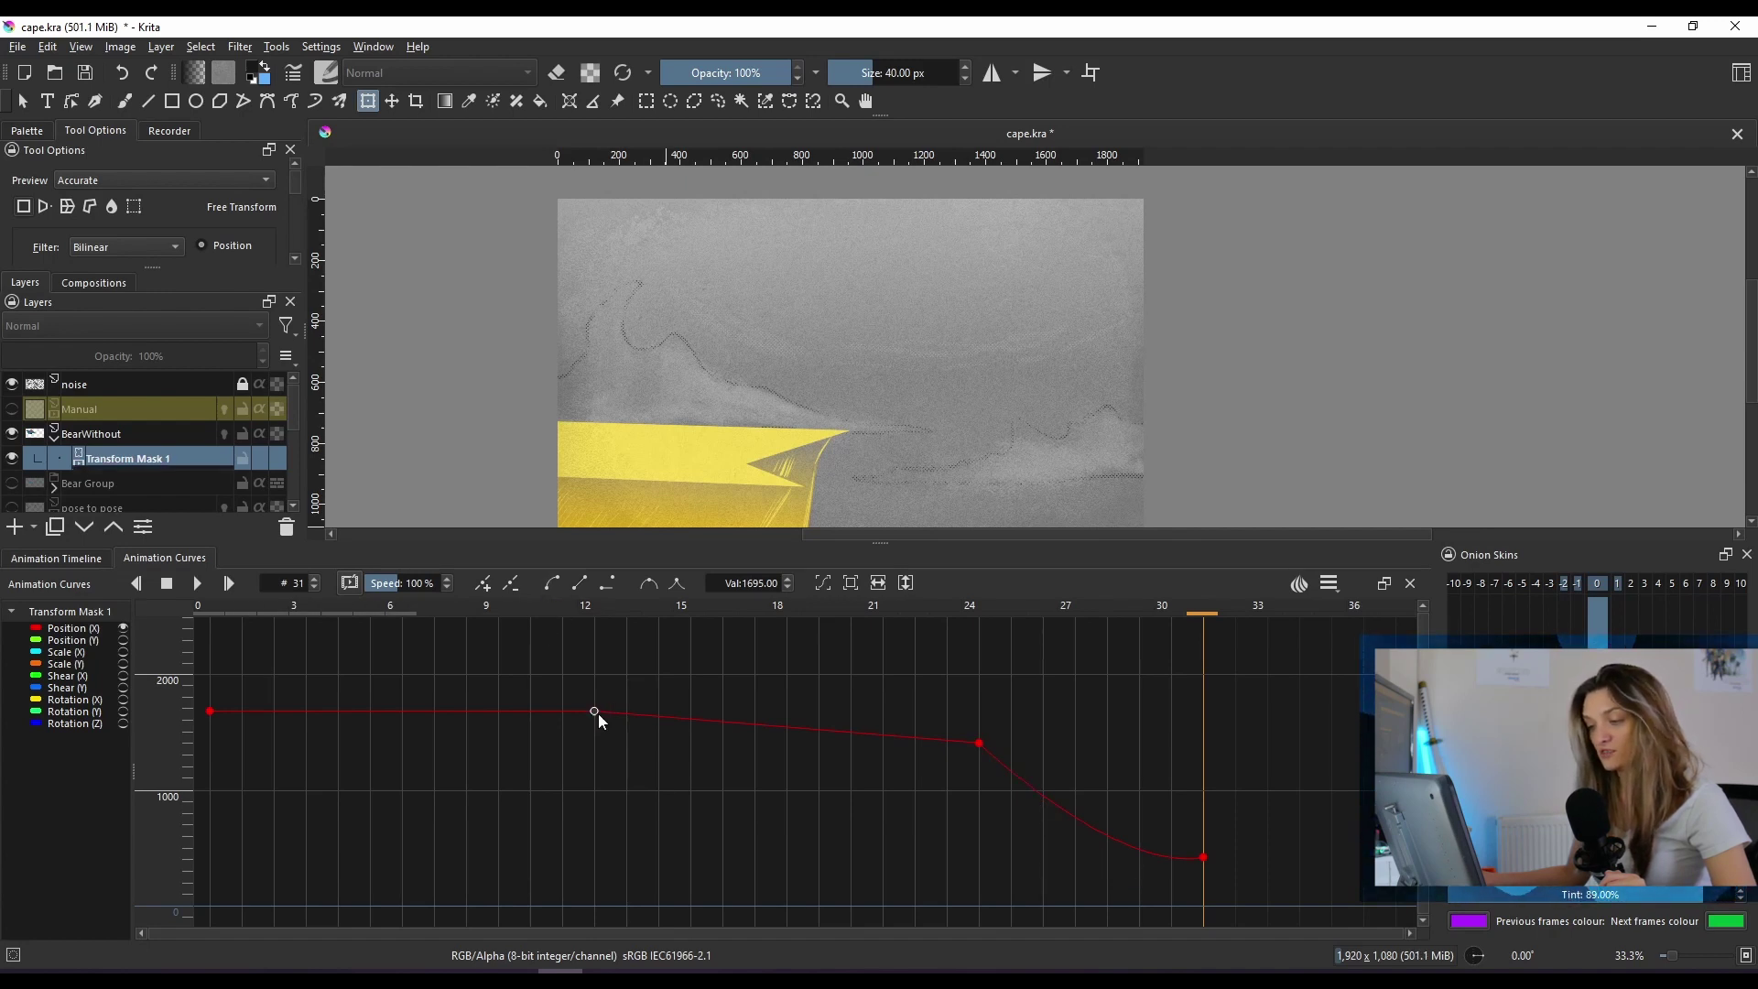
pyautogui.moveTo(596, 711); pyautogui.dragTo(901, 618)
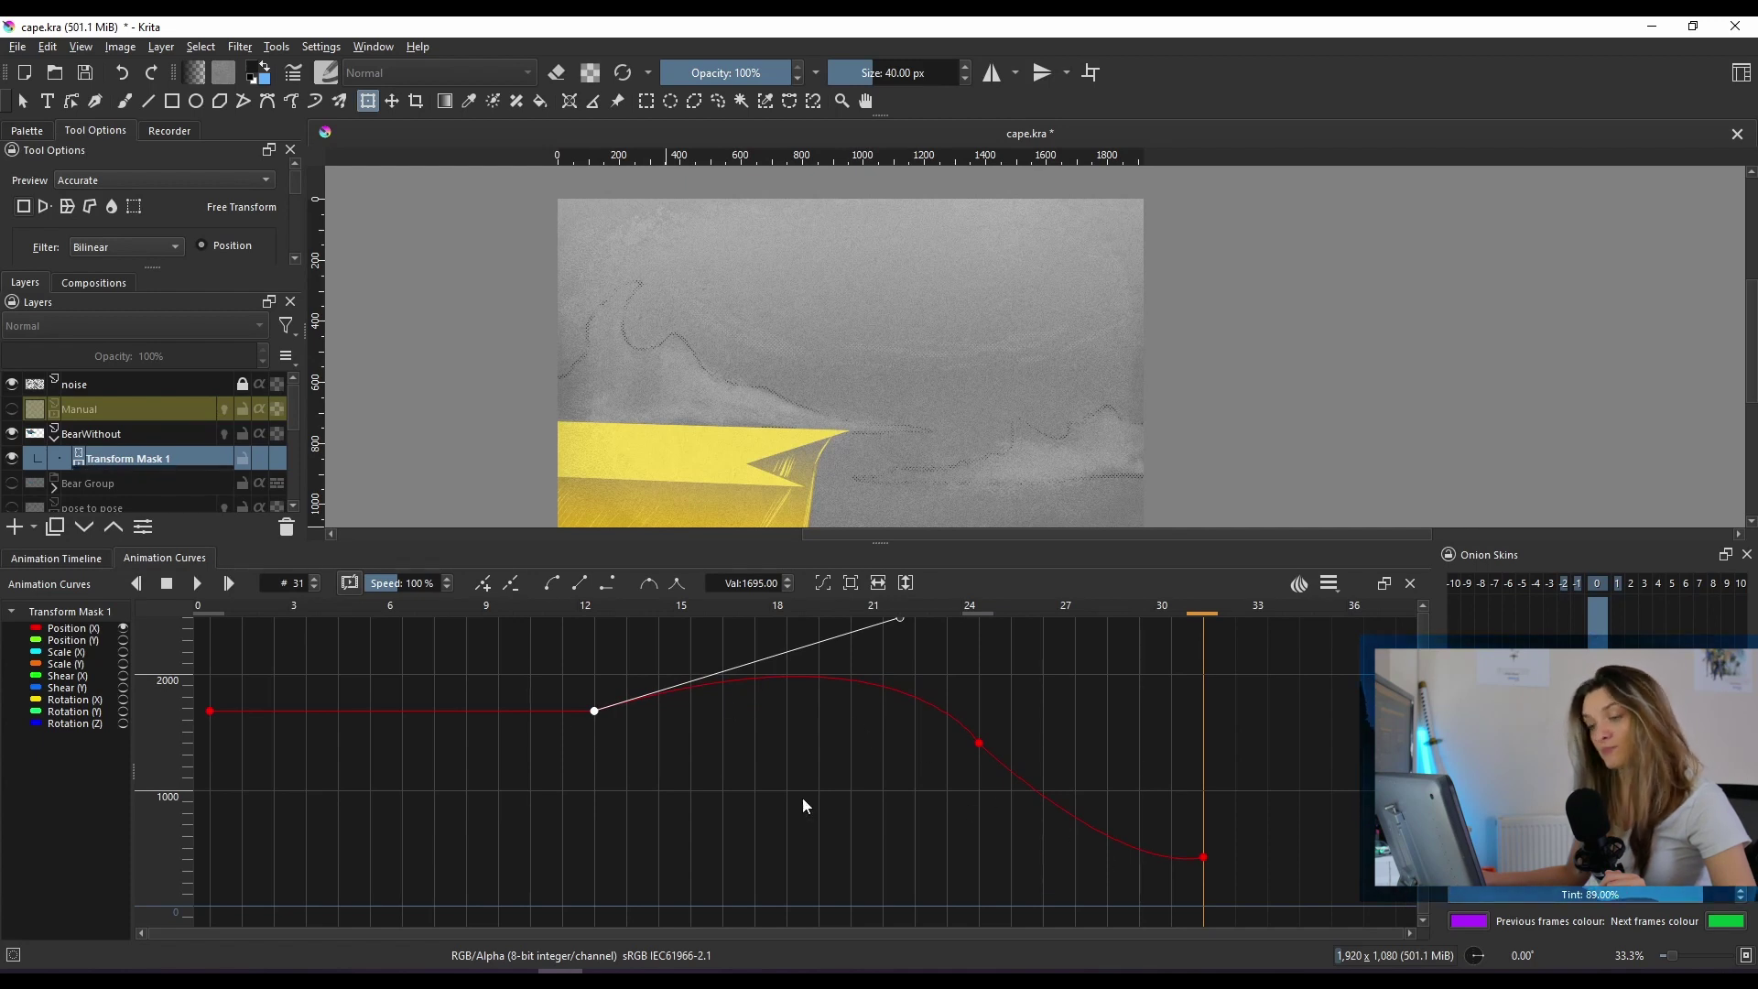
# Play the animation from frame 0 to check the bear's motion with the curved Position (X) path, and pause it.
pyautogui.click(210, 610)
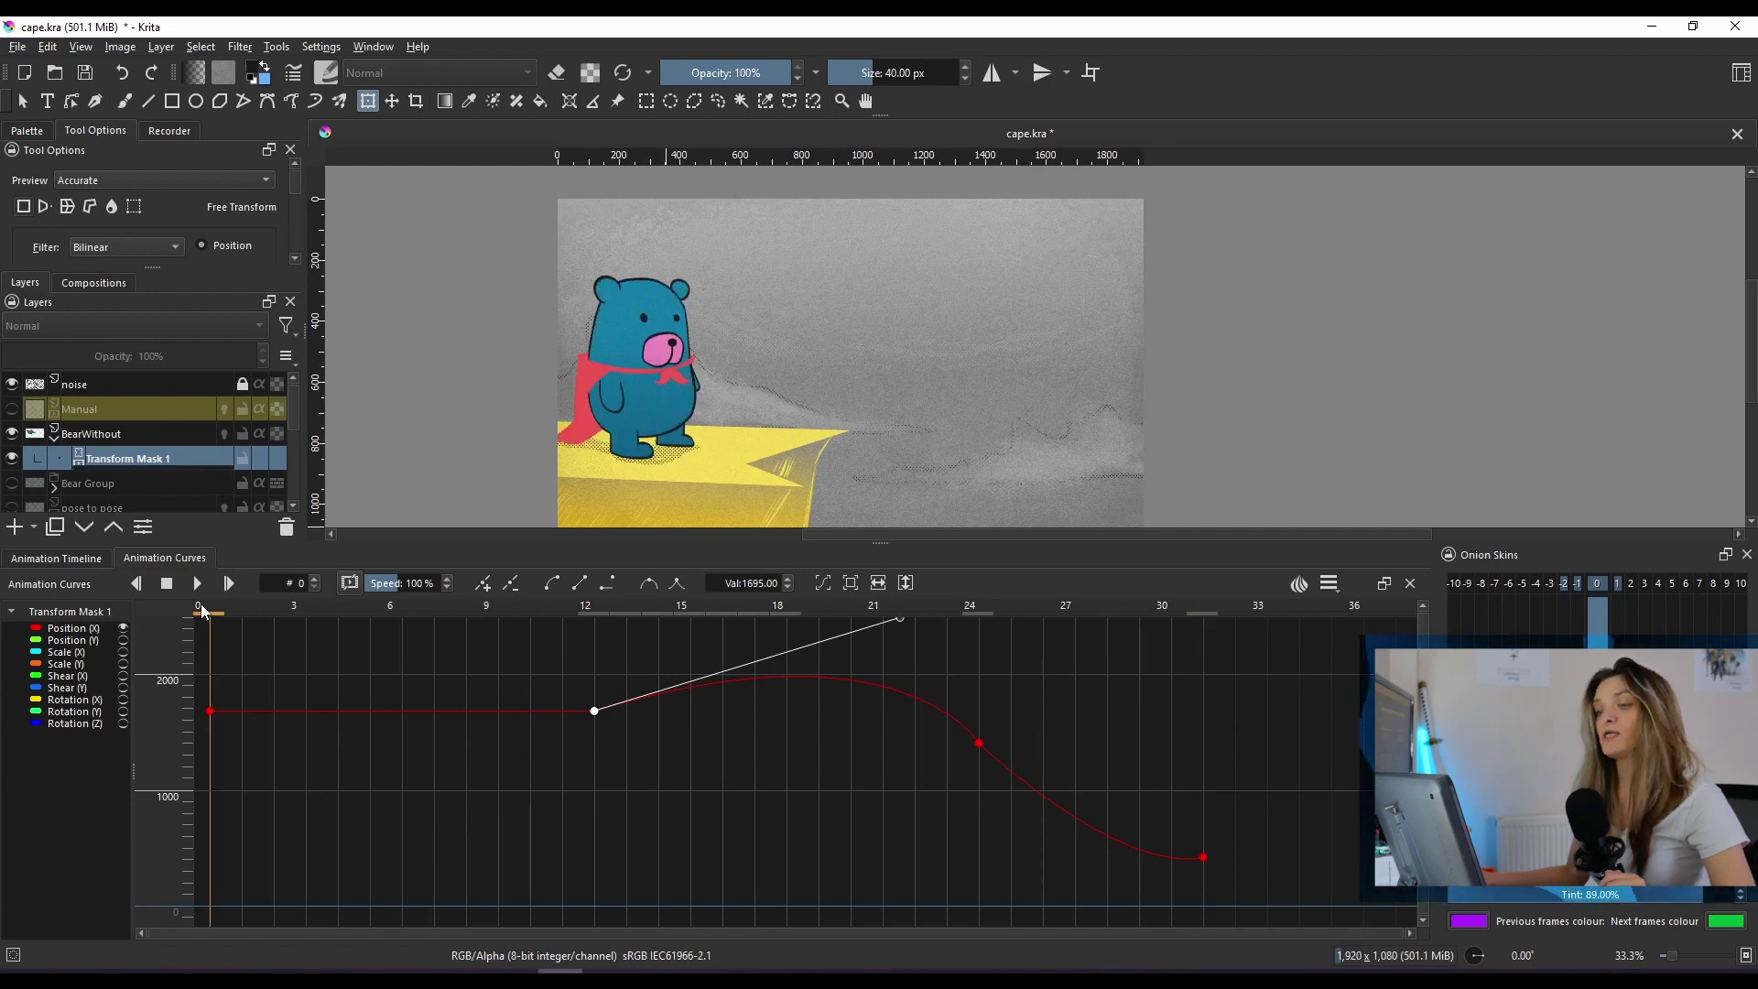
pyautogui.click(196, 589)
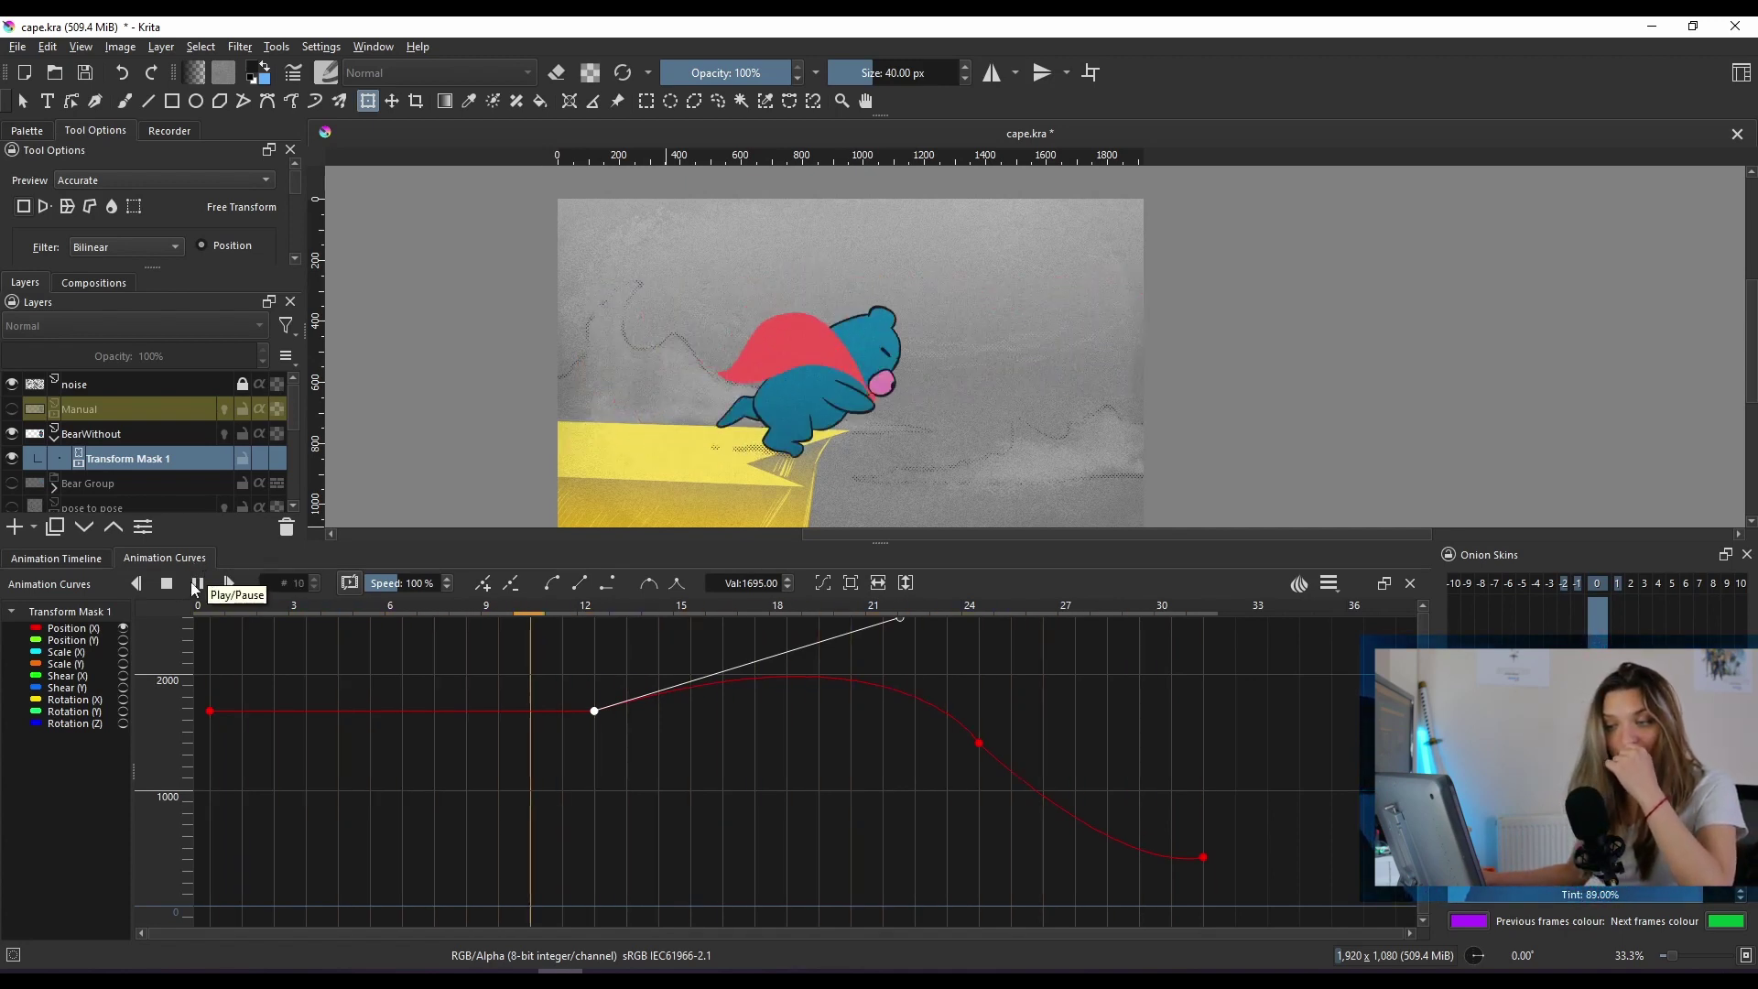
pyautogui.click(187, 584)
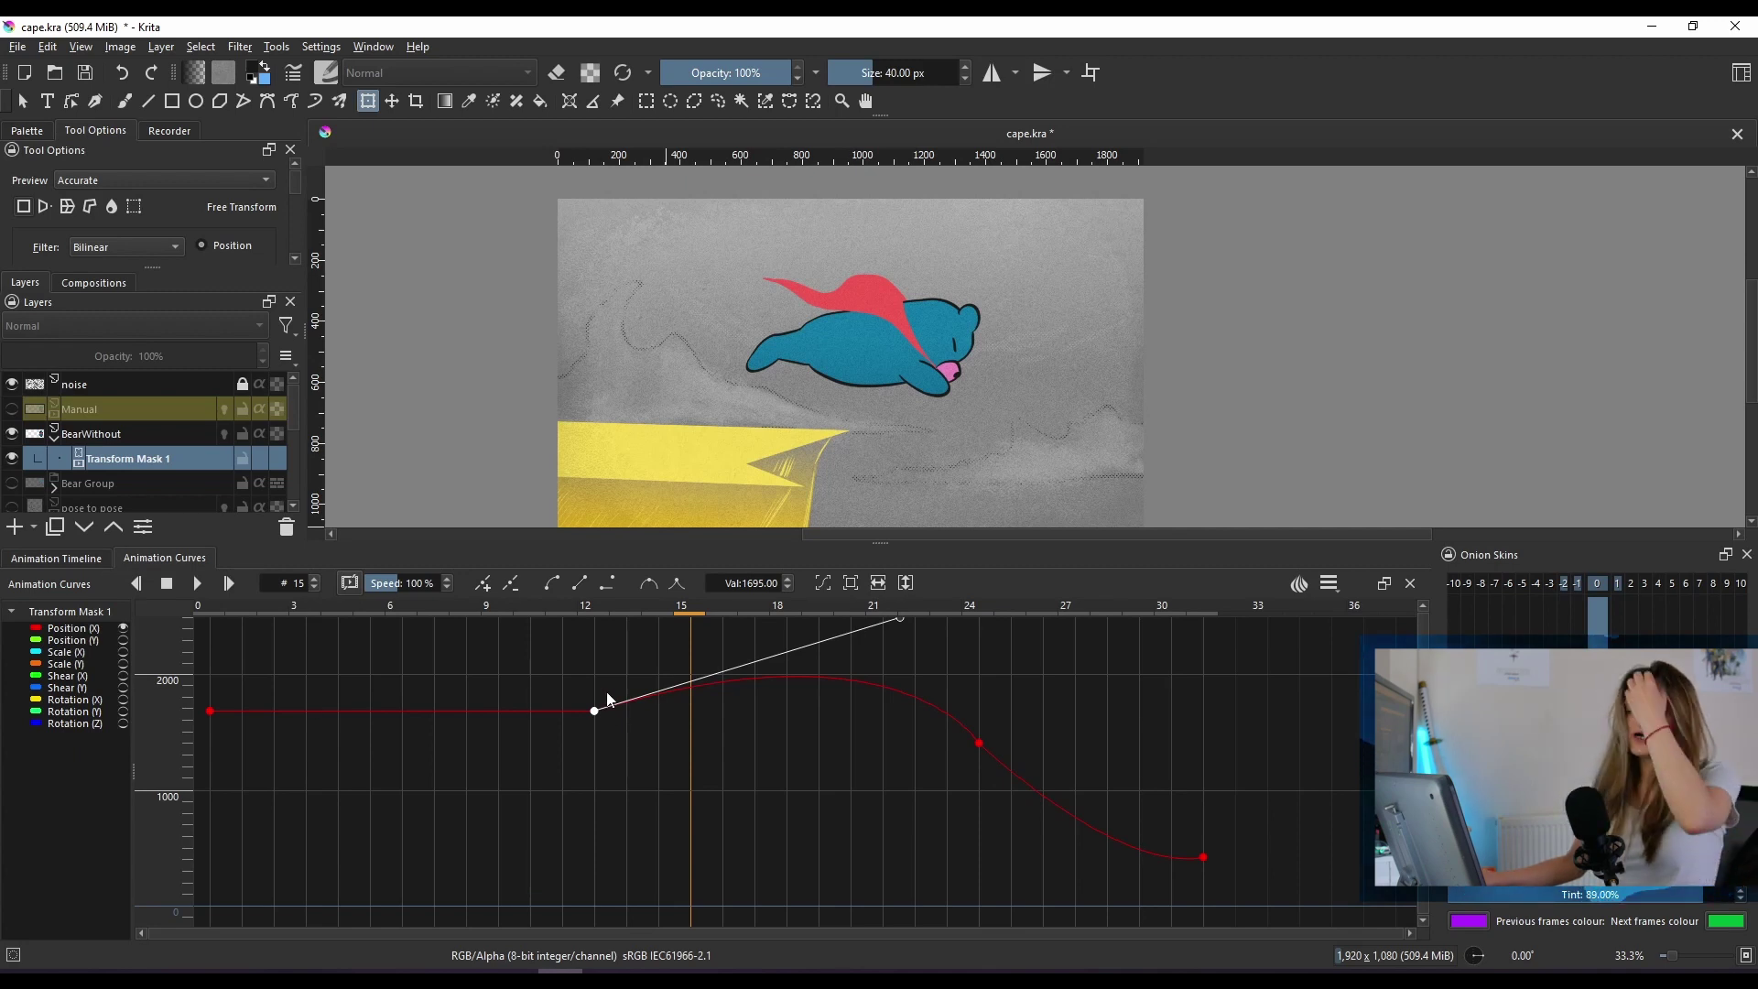
# Try moving the frame 24 Position (X) keyframe to frame 22 at a value of 849.16, and undo the move.
pyautogui.click(978, 744)
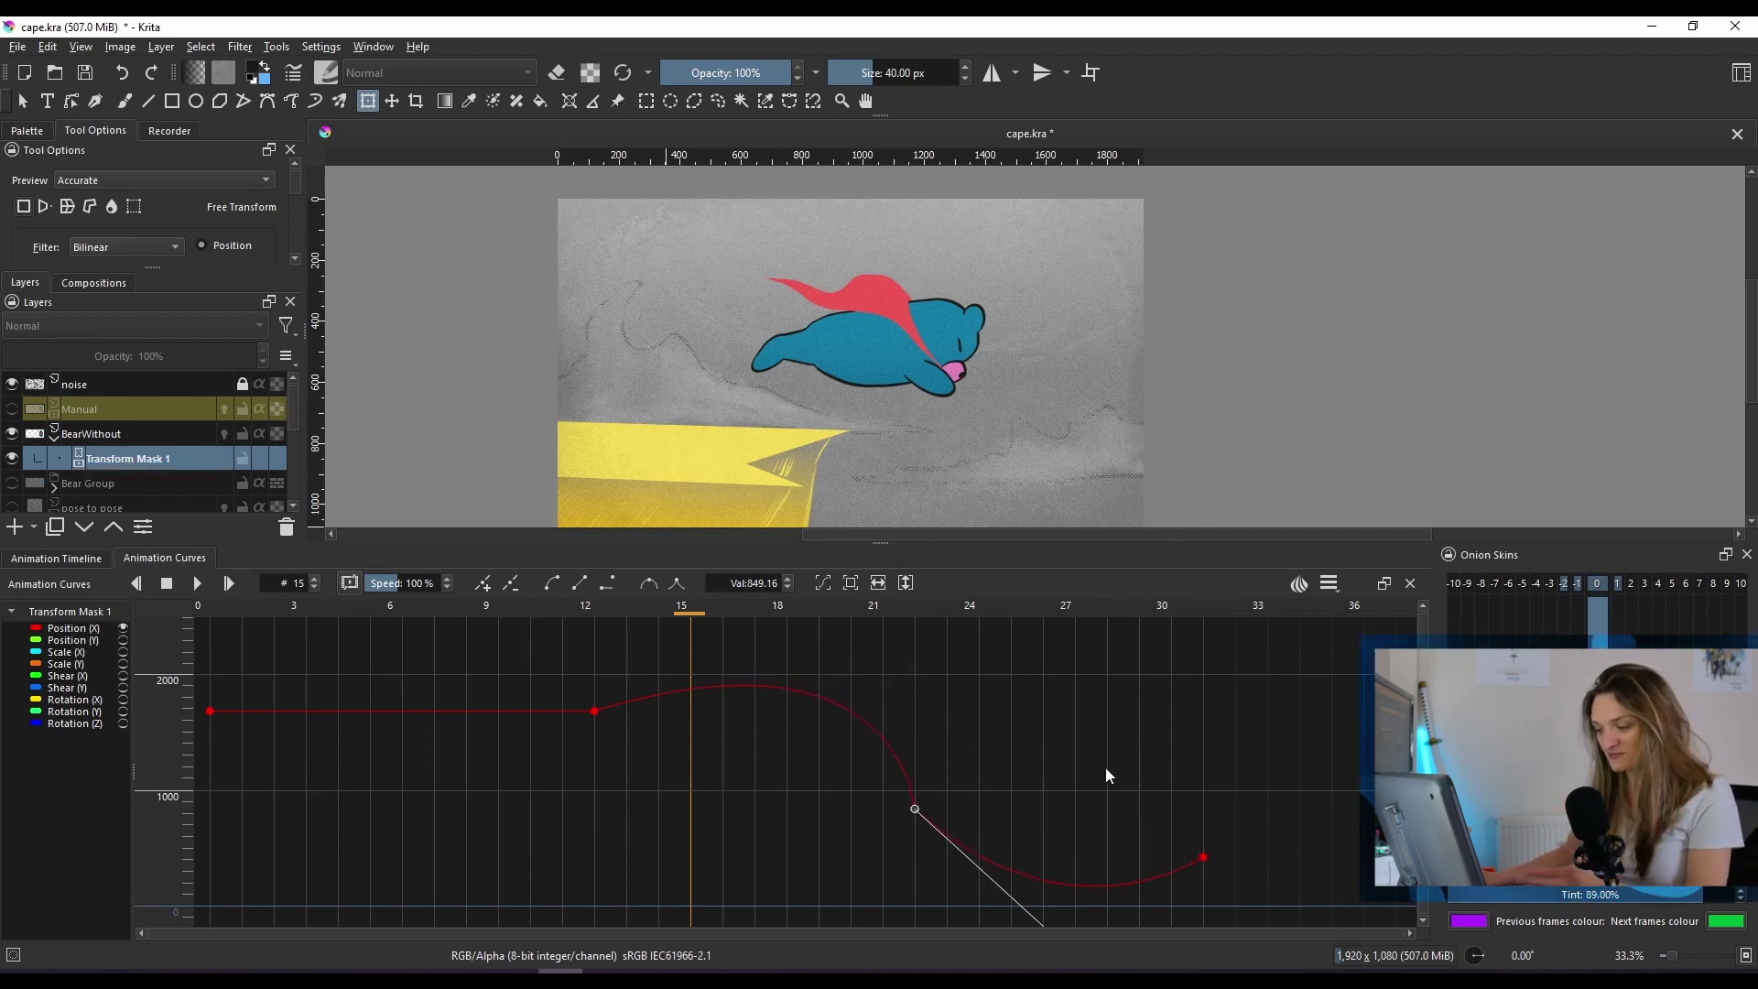
pyautogui.hotkey('ctrl', 'z')
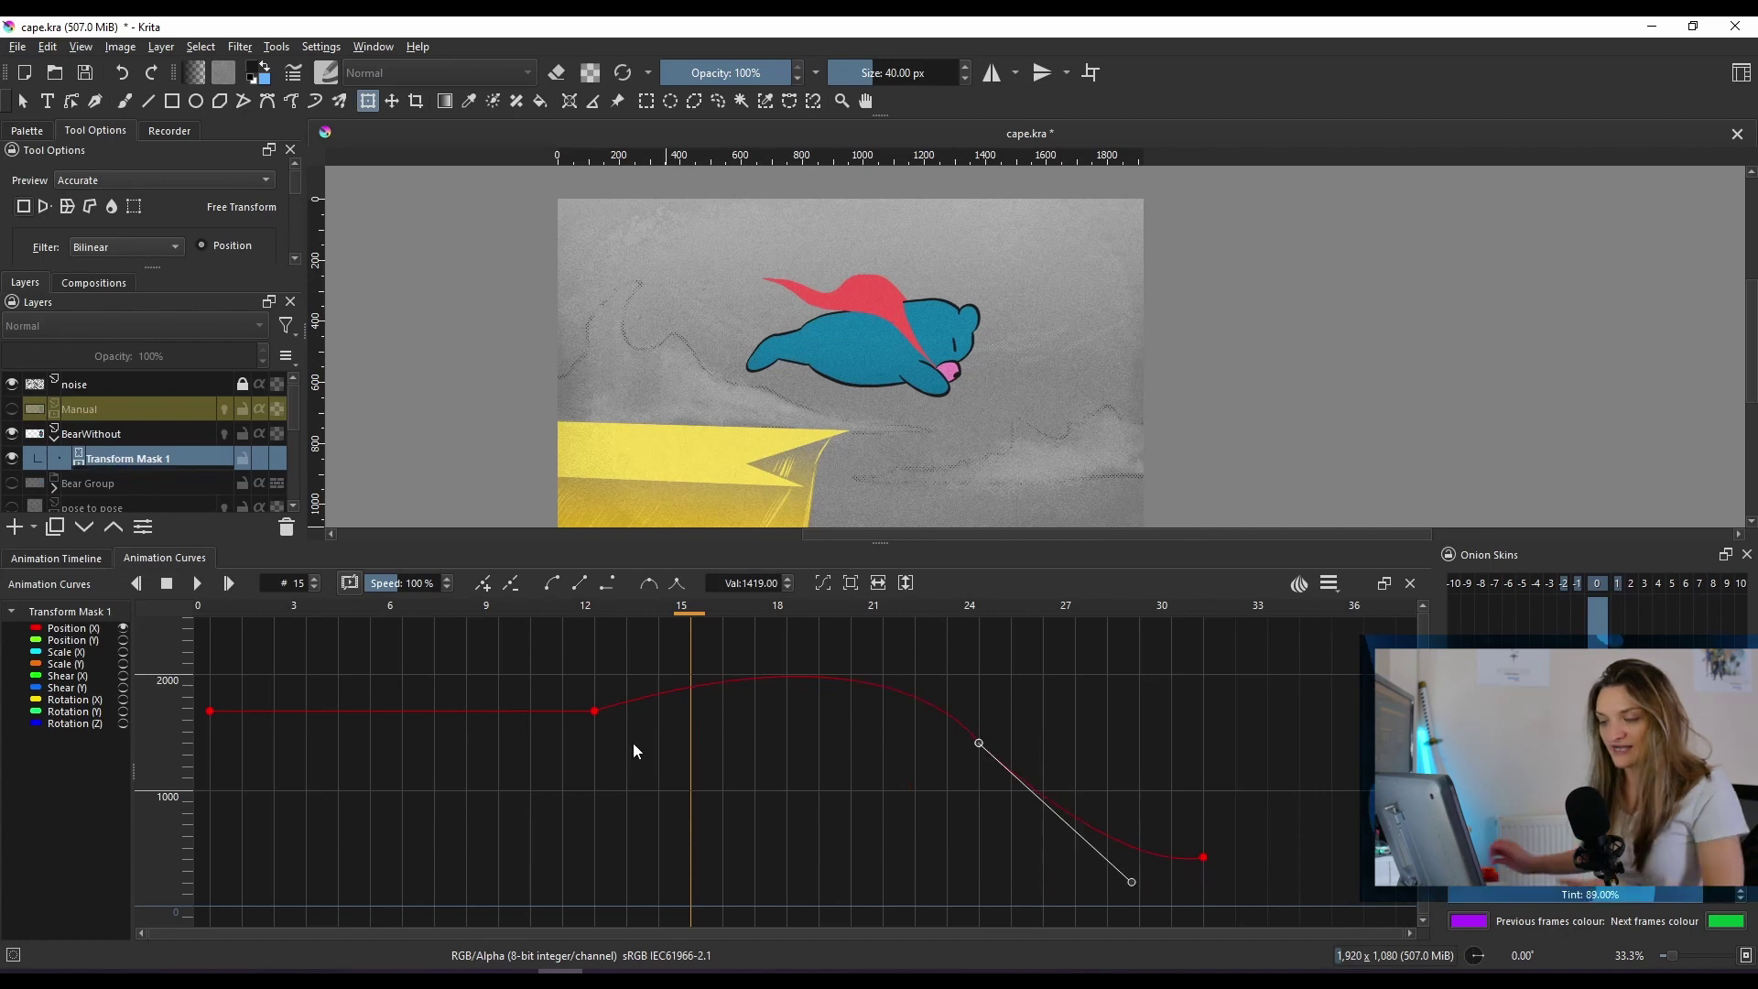
# Curve the Position (X) segment between frames 0 and 12 by pulling the frame 0 handle down toward frame 5.
pyautogui.click(594, 710)
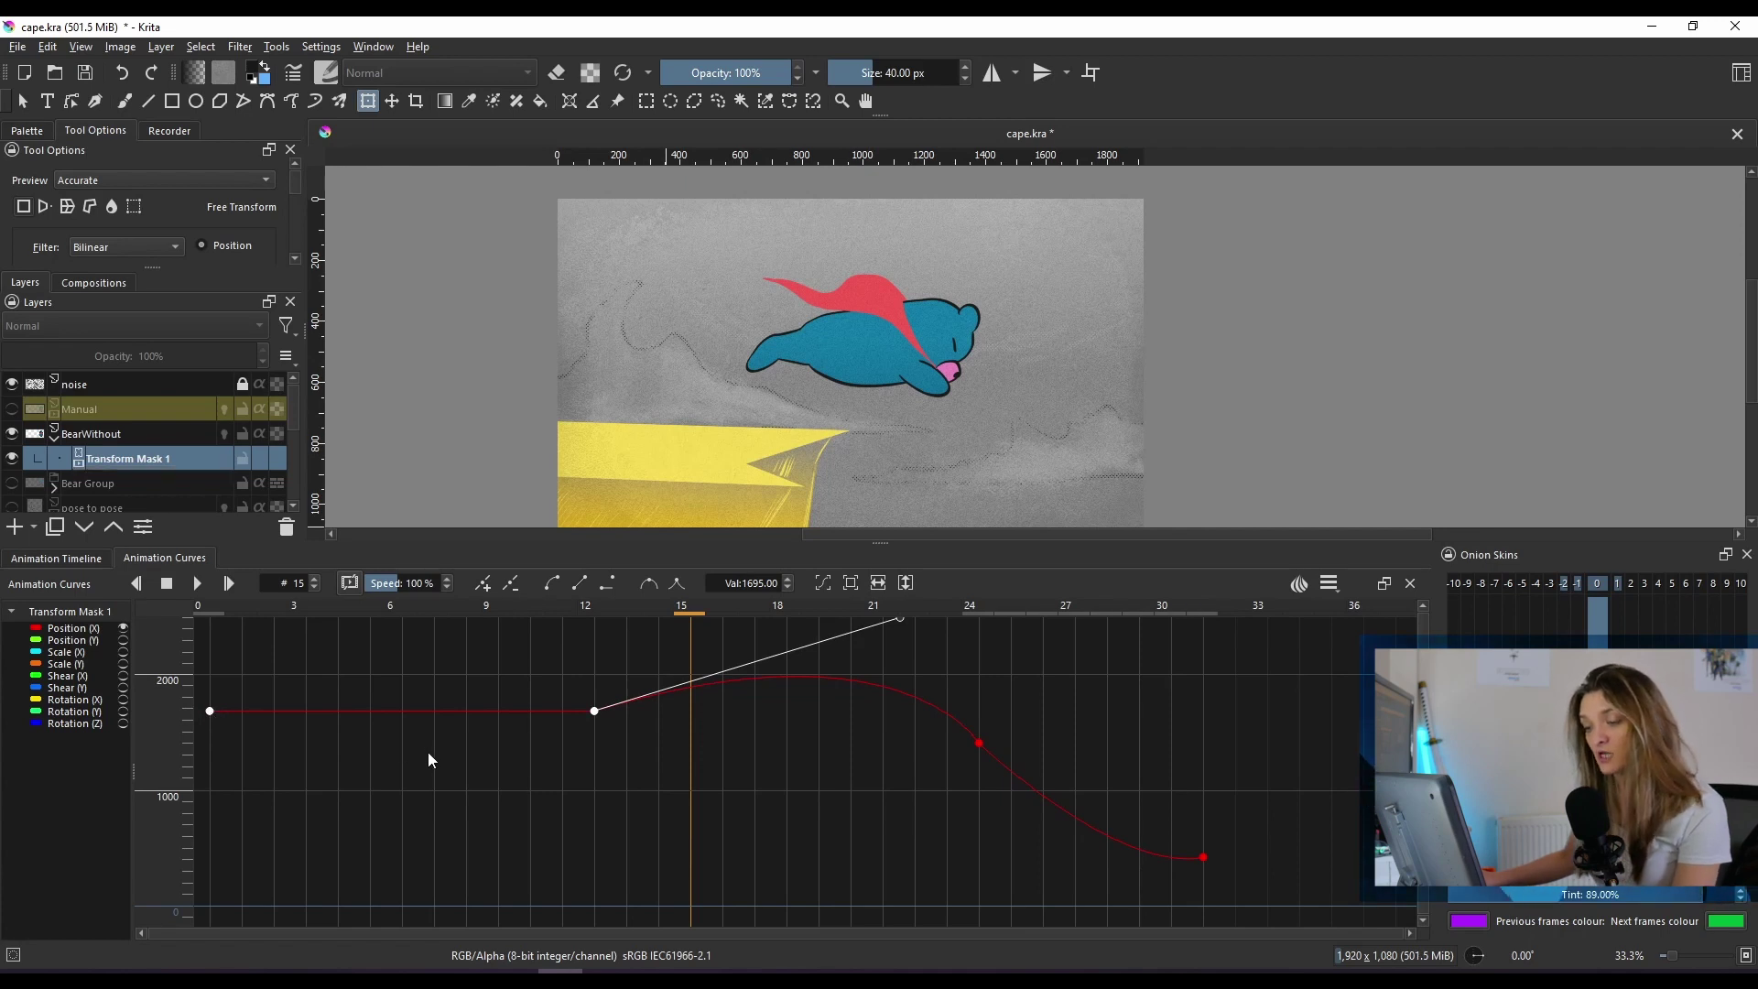
pyautogui.click(223, 730)
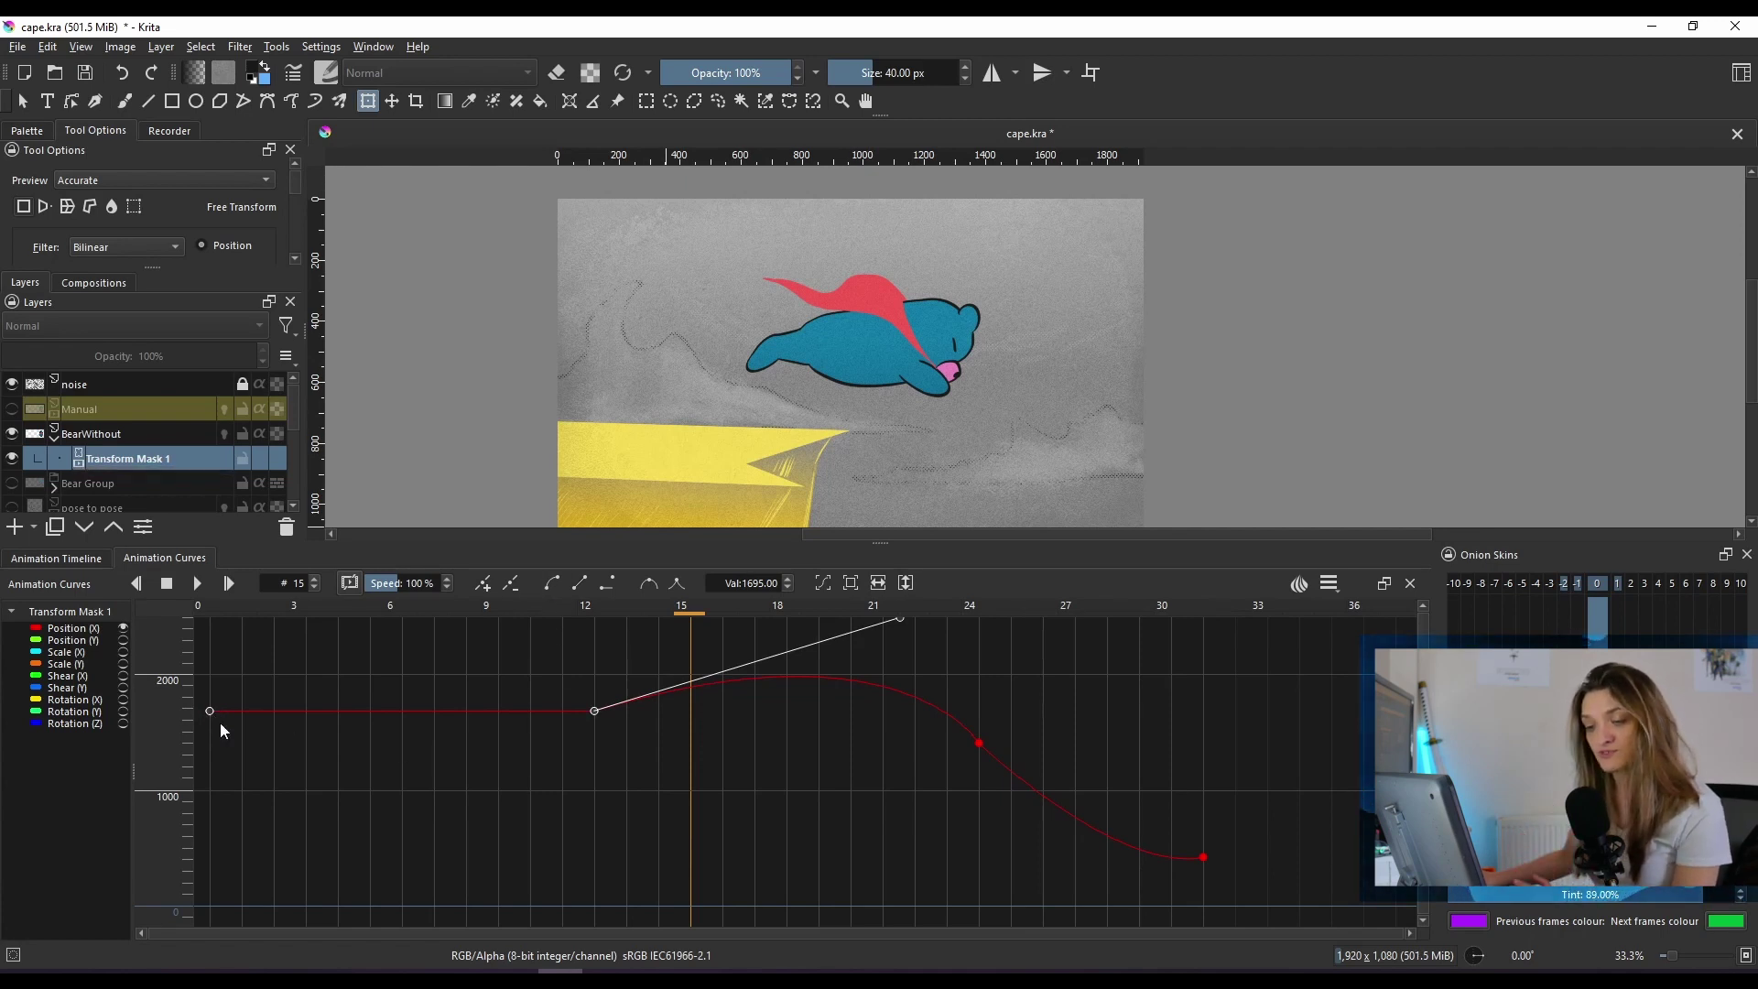
pyautogui.moveTo(210, 711); pyautogui.dragTo(368, 835)
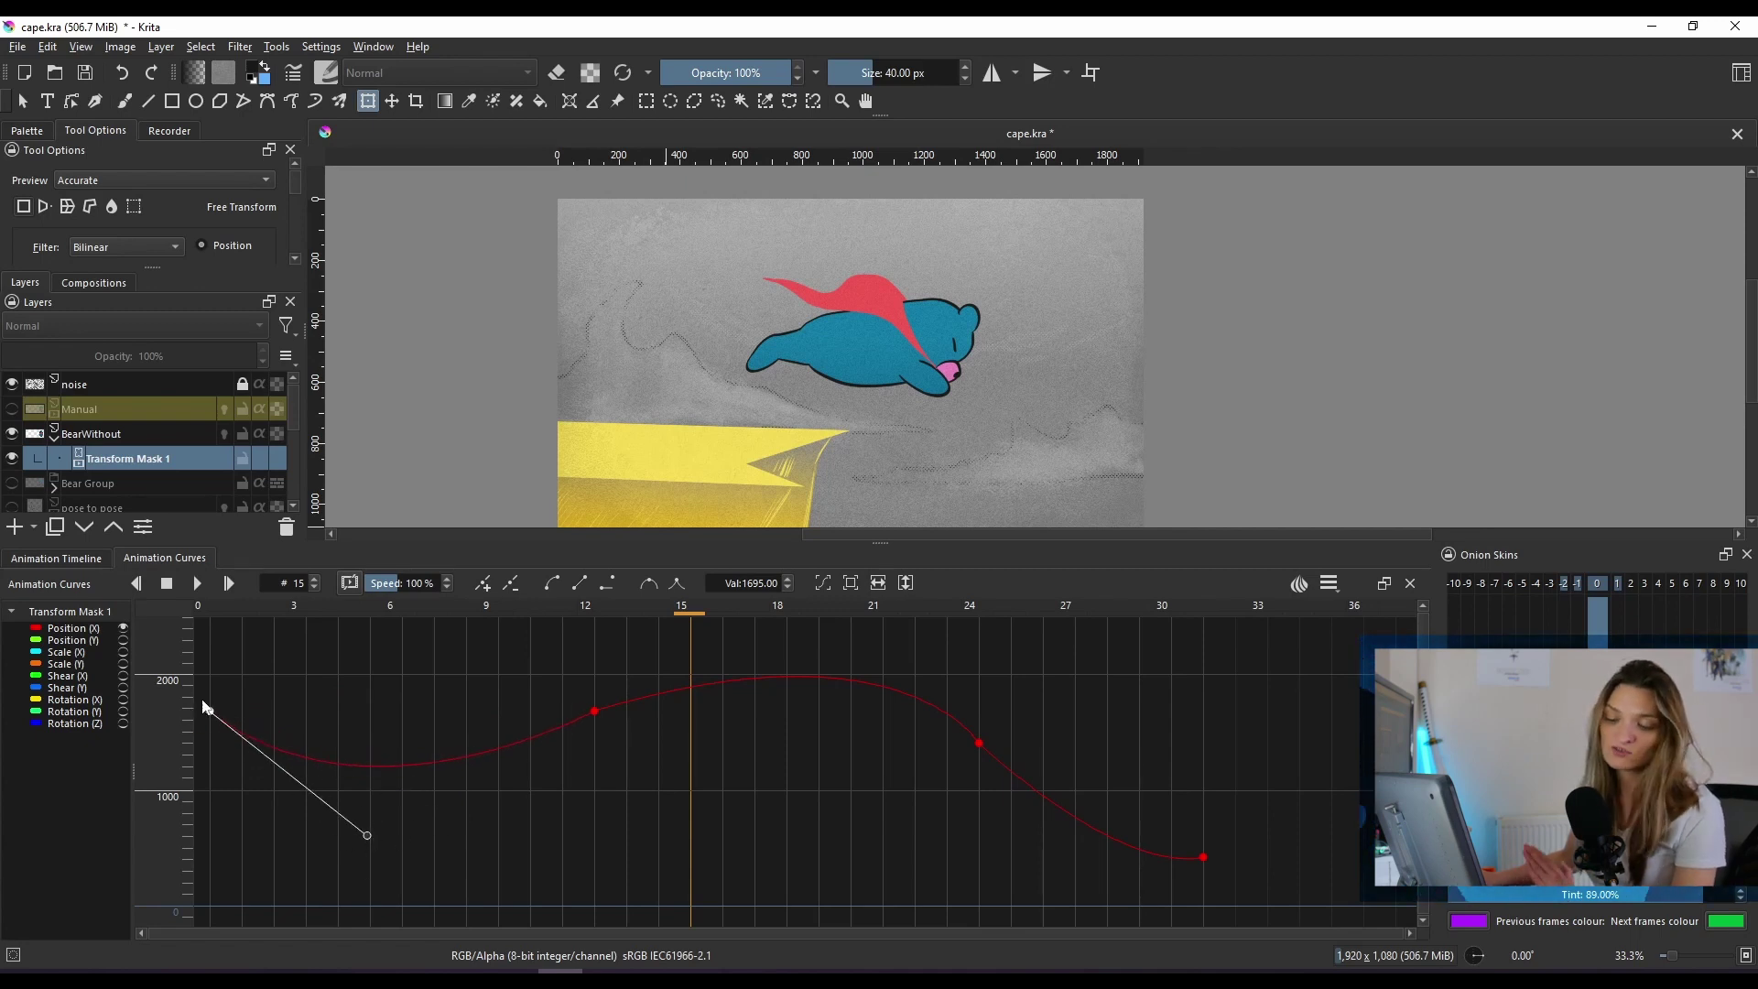
# Scrub from frame 0 to frame 6, play the animation from frame 0 to check the bear's jump, and pause it.
pyautogui.click(211, 611)
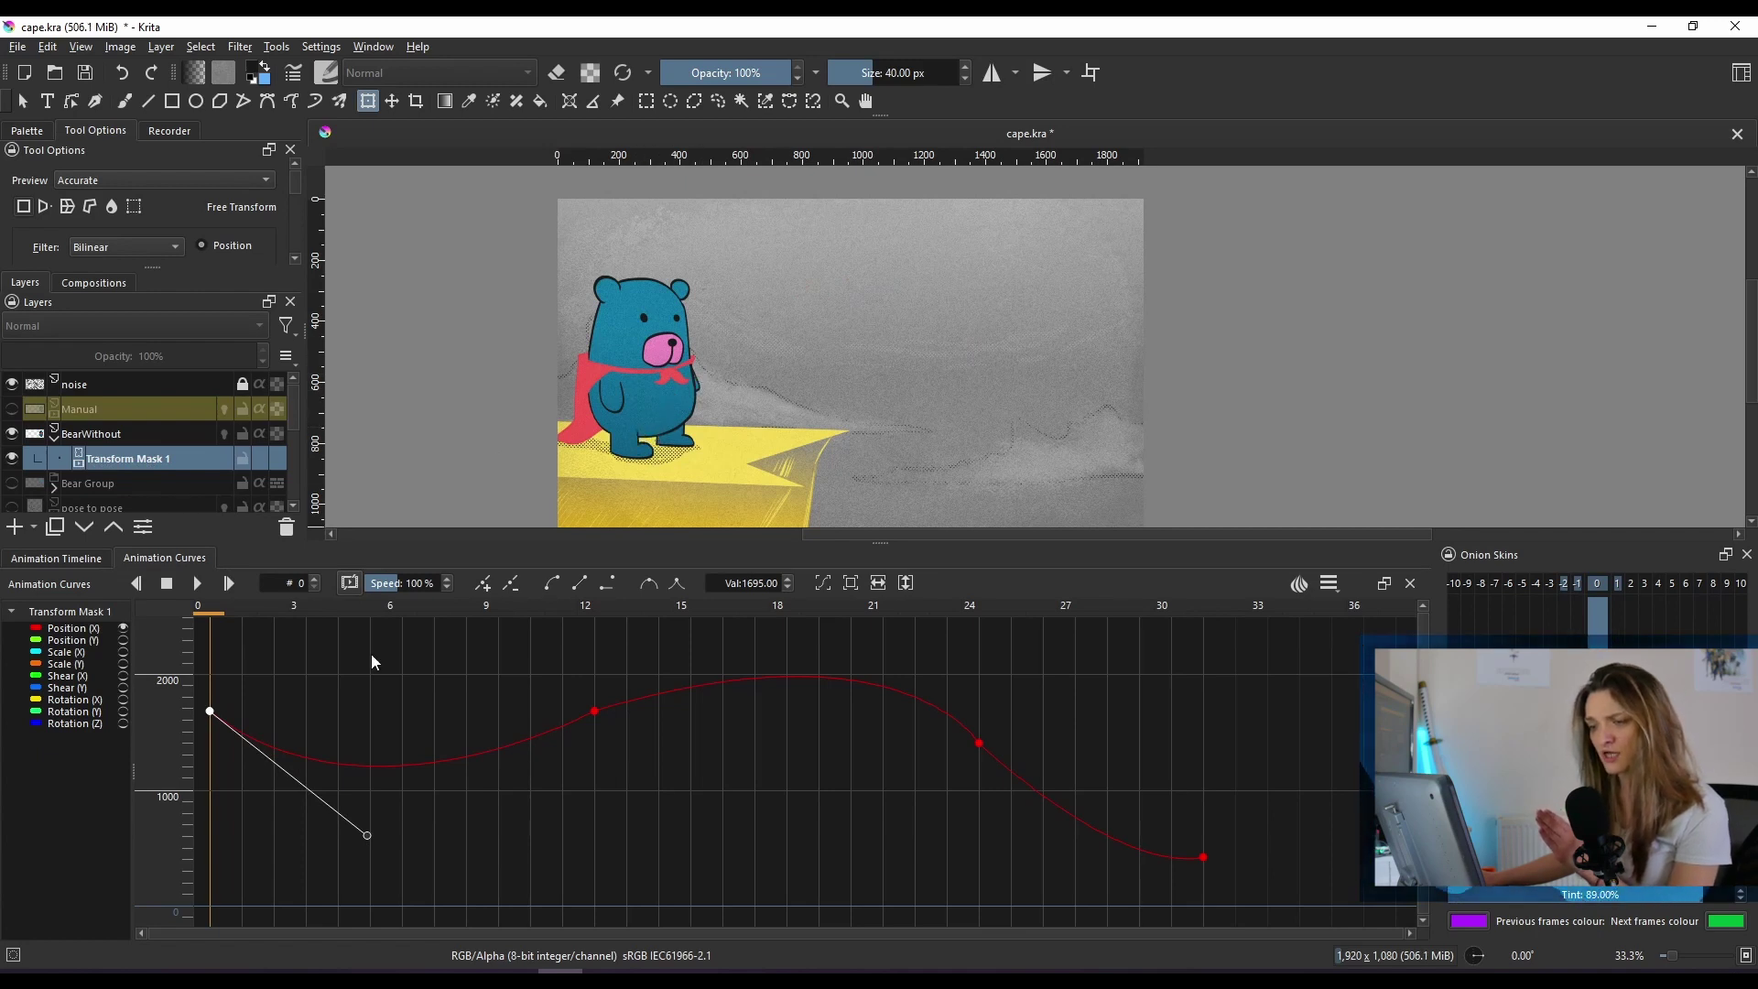
pyautogui.moveTo(238, 603); pyautogui.dragTo(390, 649)
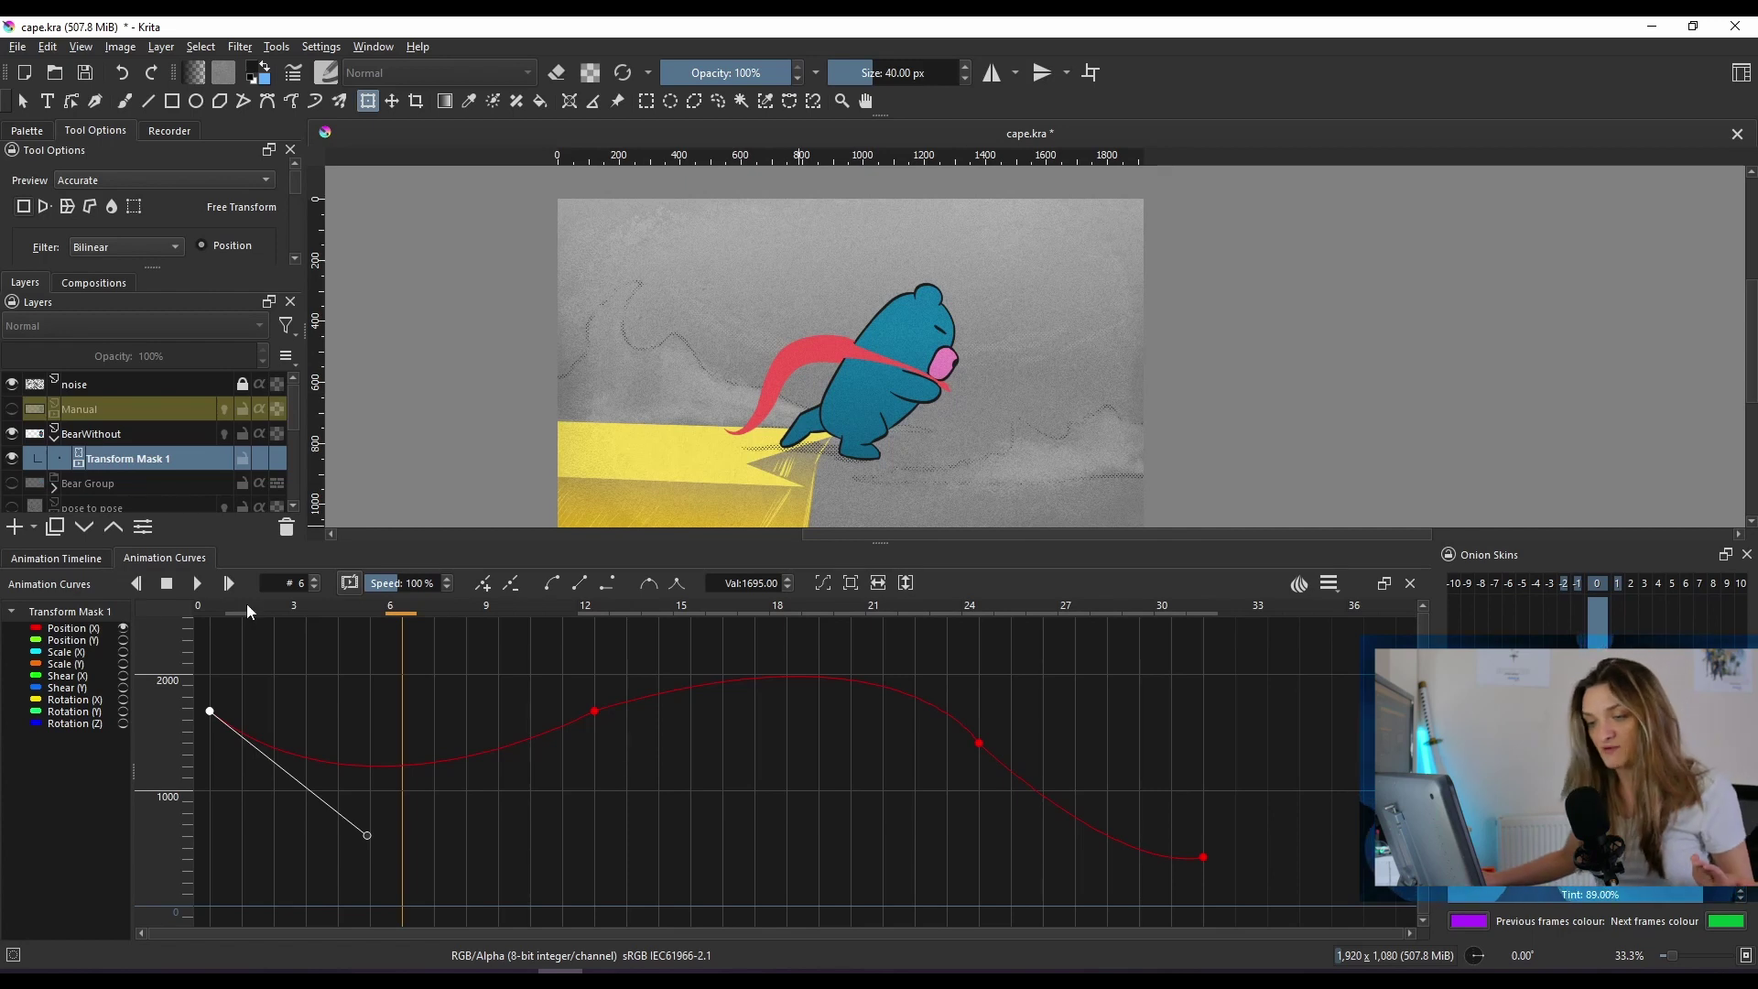
pyautogui.click(207, 605)
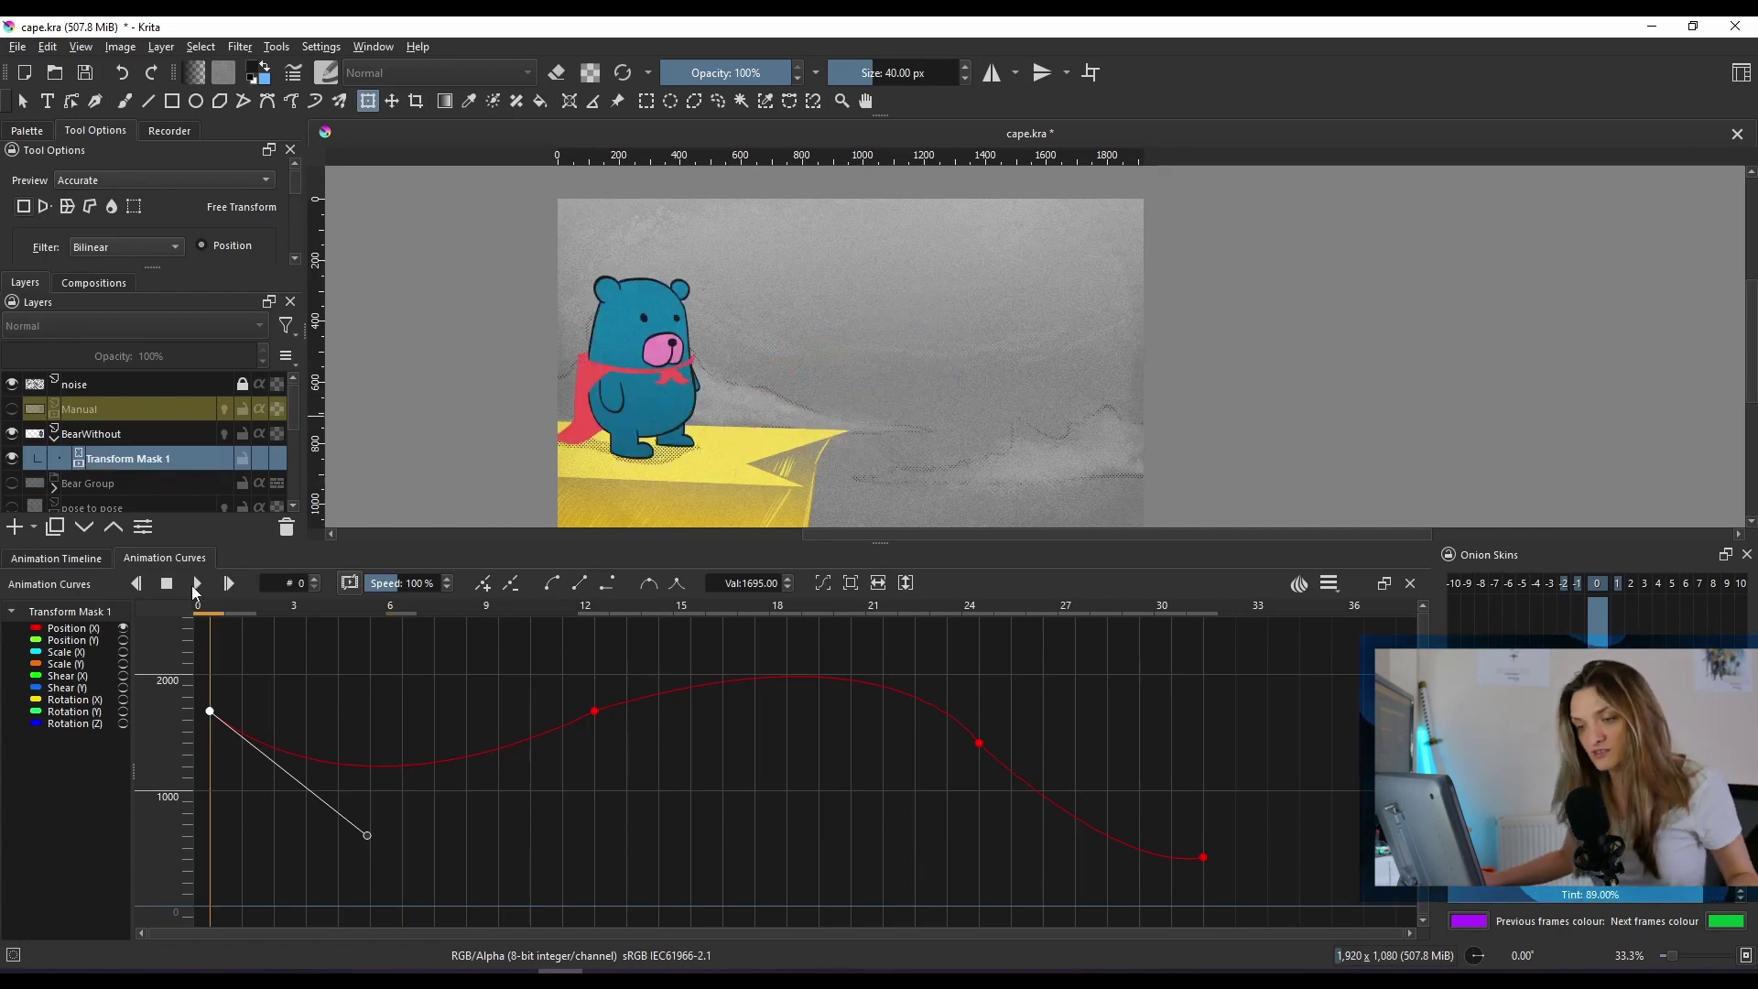
pyautogui.click(196, 585)
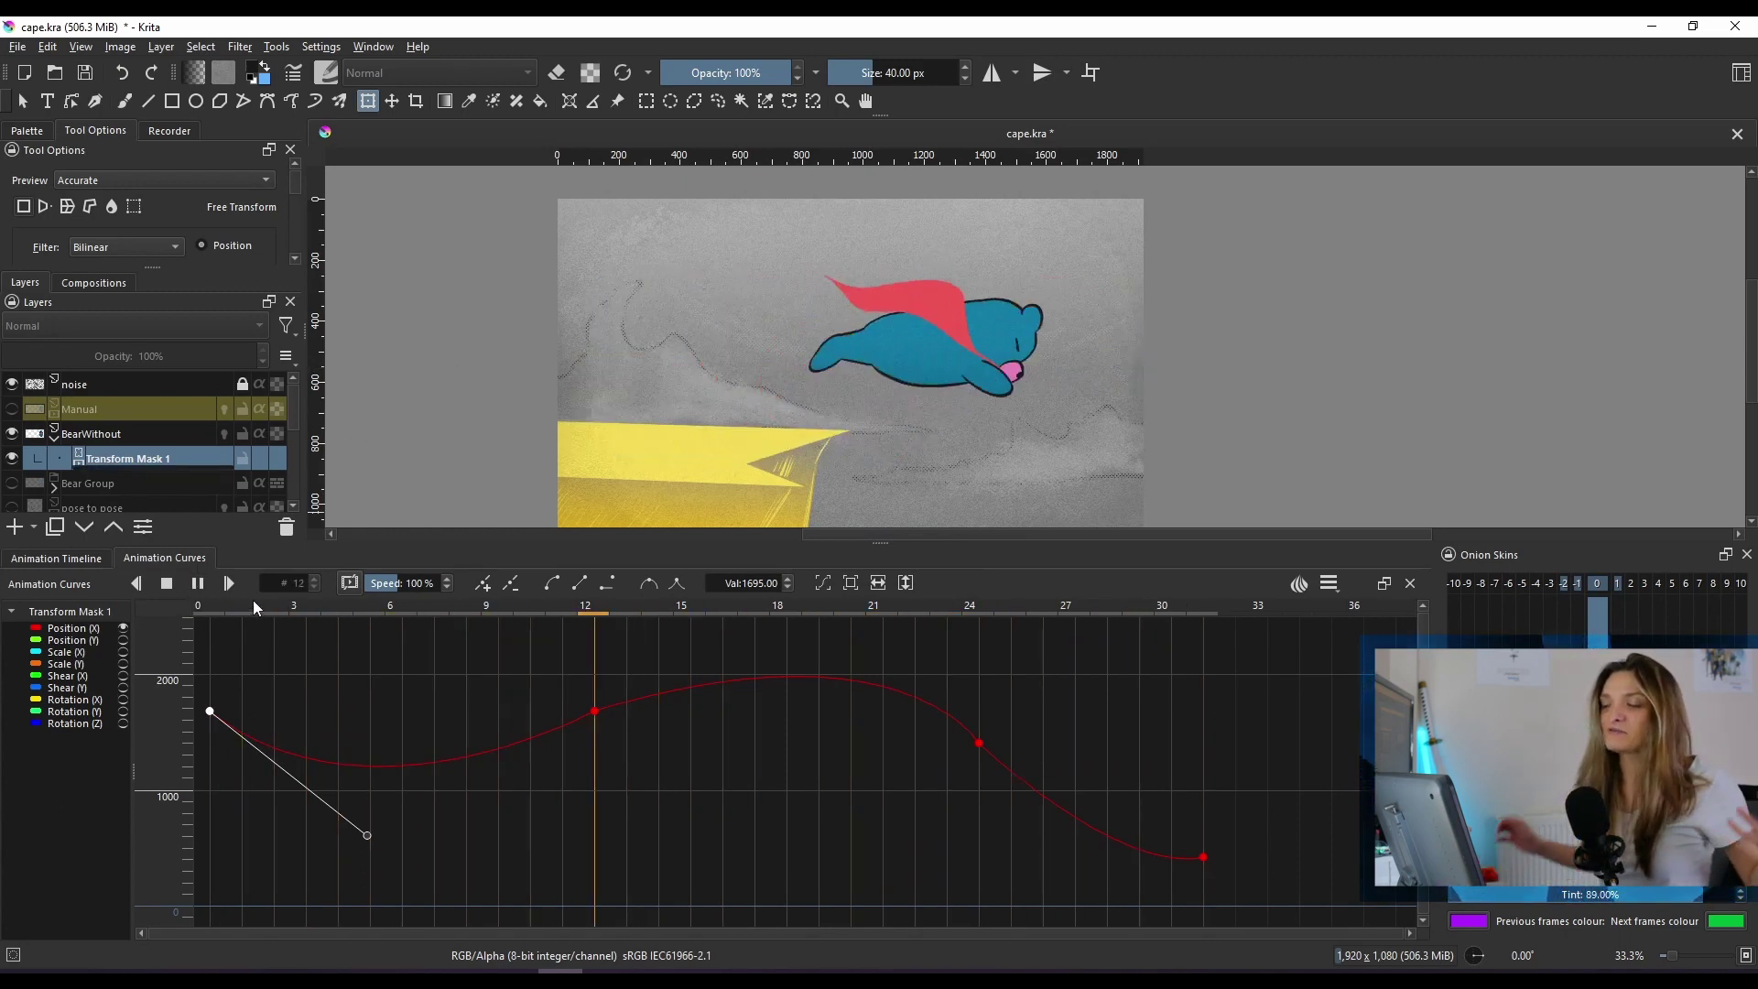
pyautogui.click(229, 614)
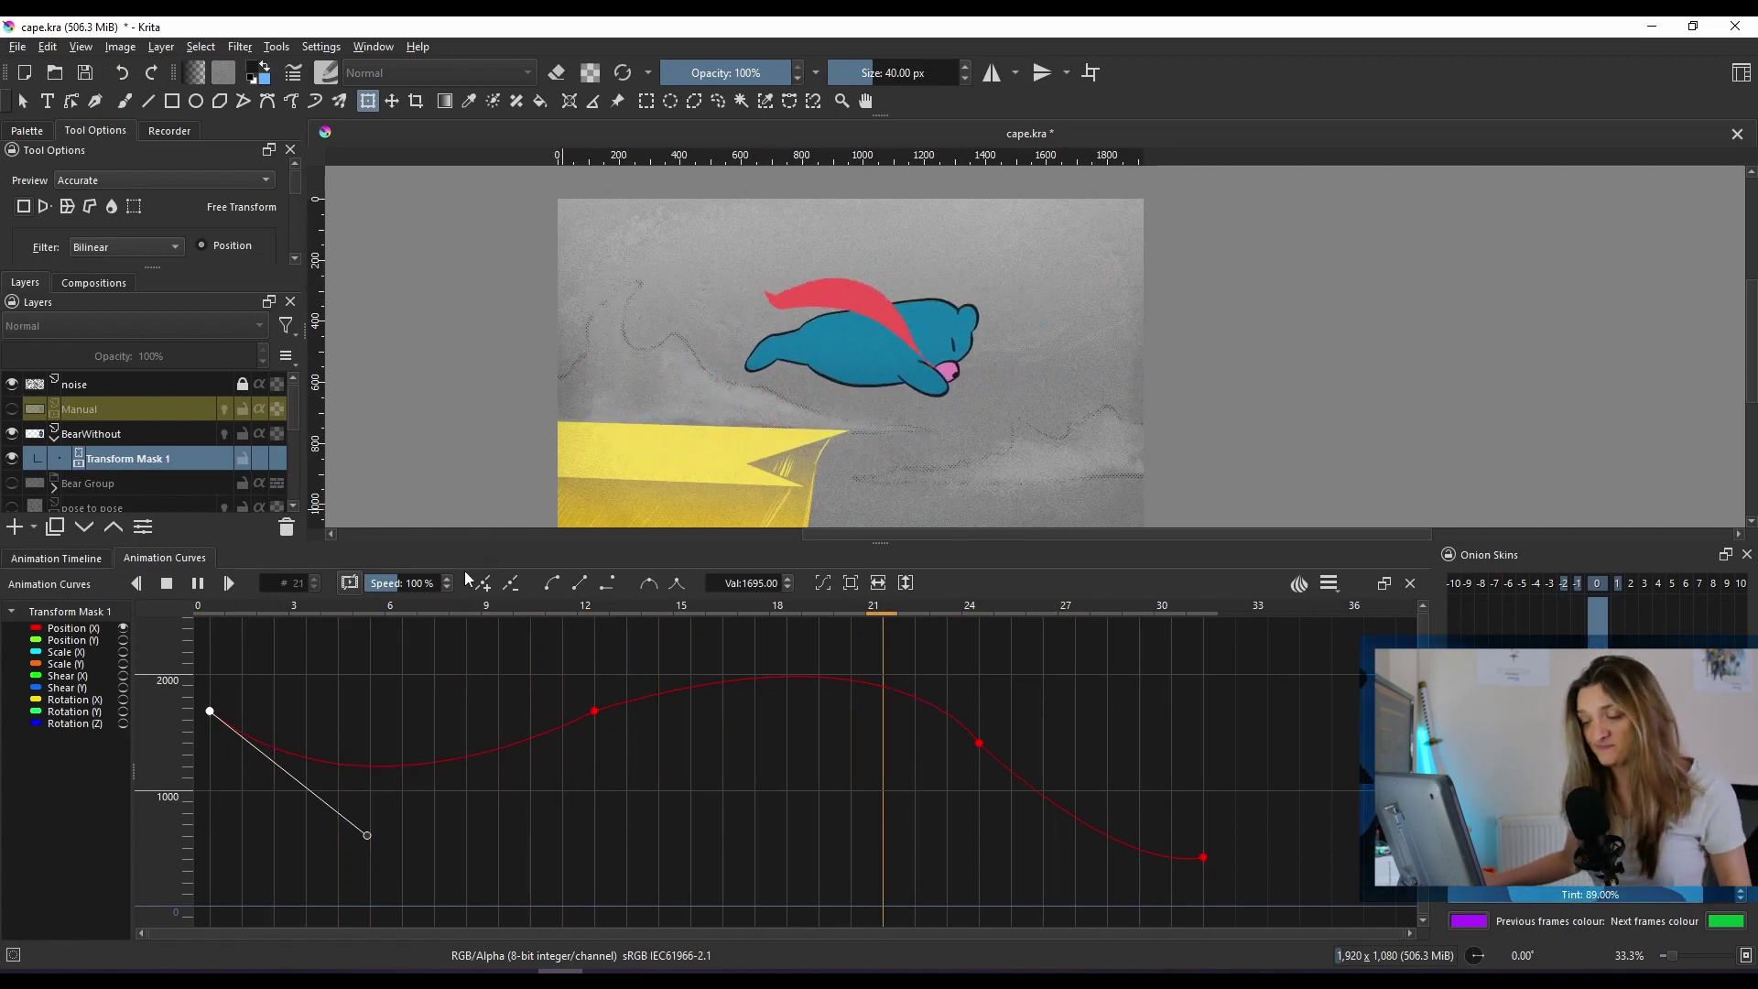
pyautogui.click(197, 584)
# Undo the downward bend of the Position (X) curve after frame 0 and go to frame 12.
pyautogui.hotkey('ctrl', 'z')
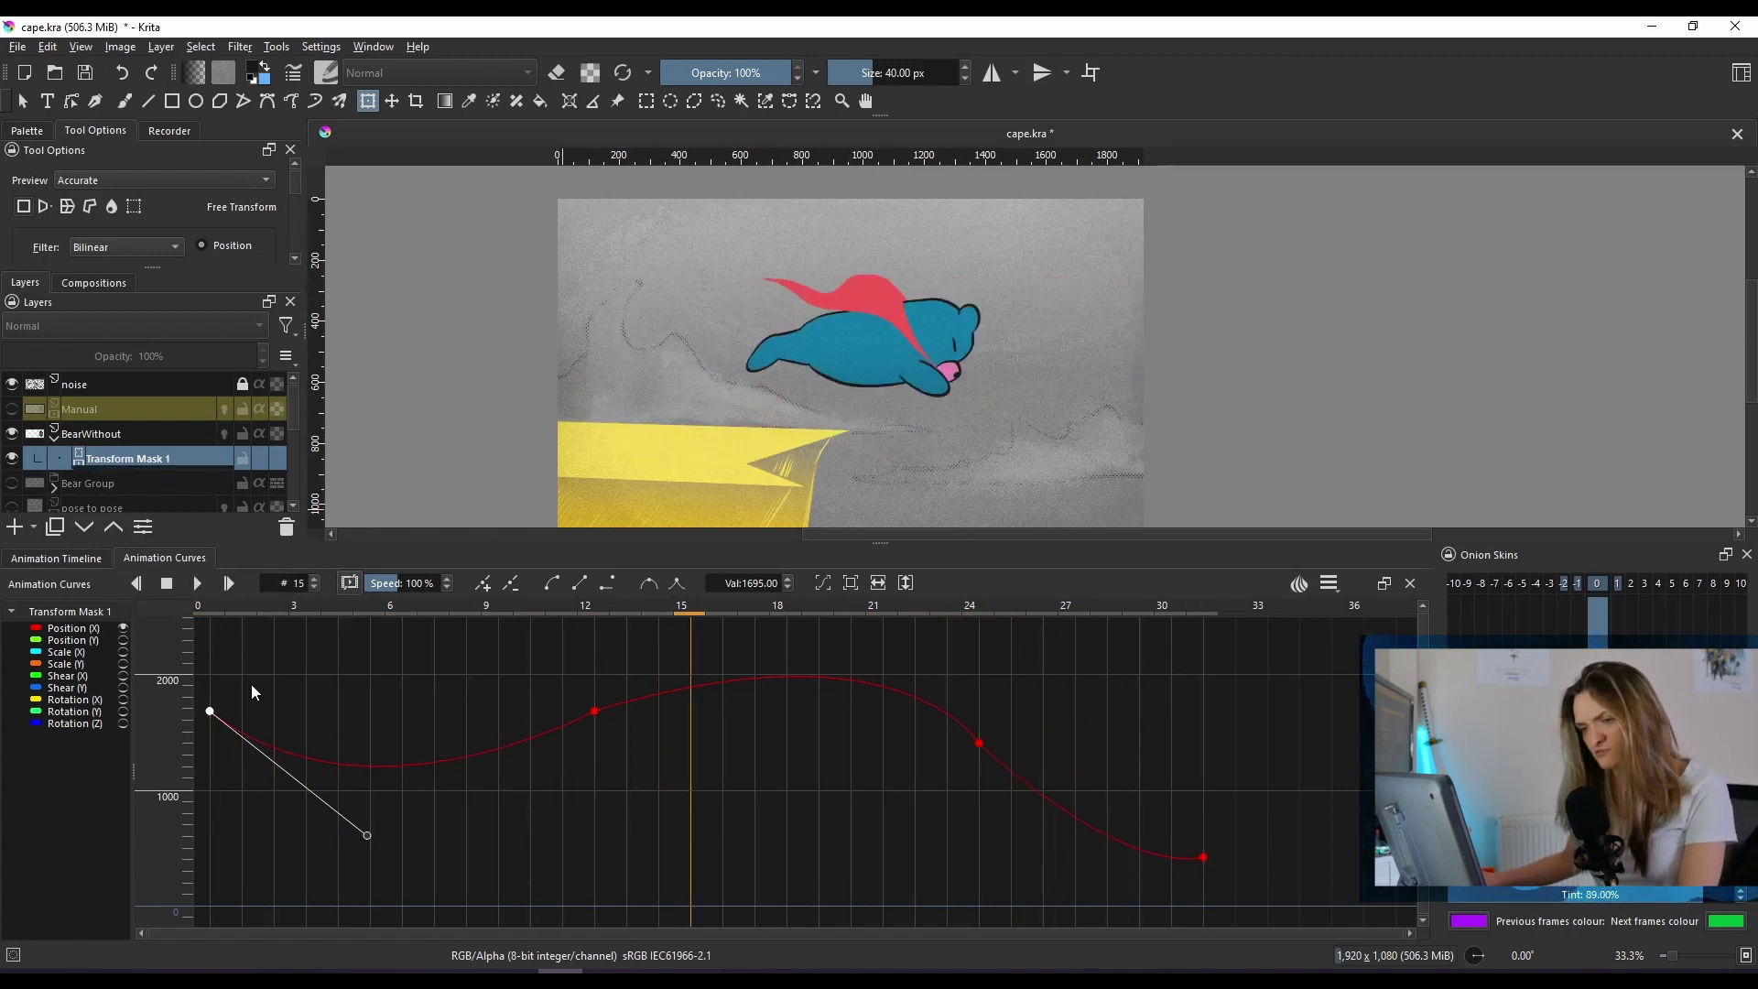
pyautogui.hotkey('ctrl', 'z')
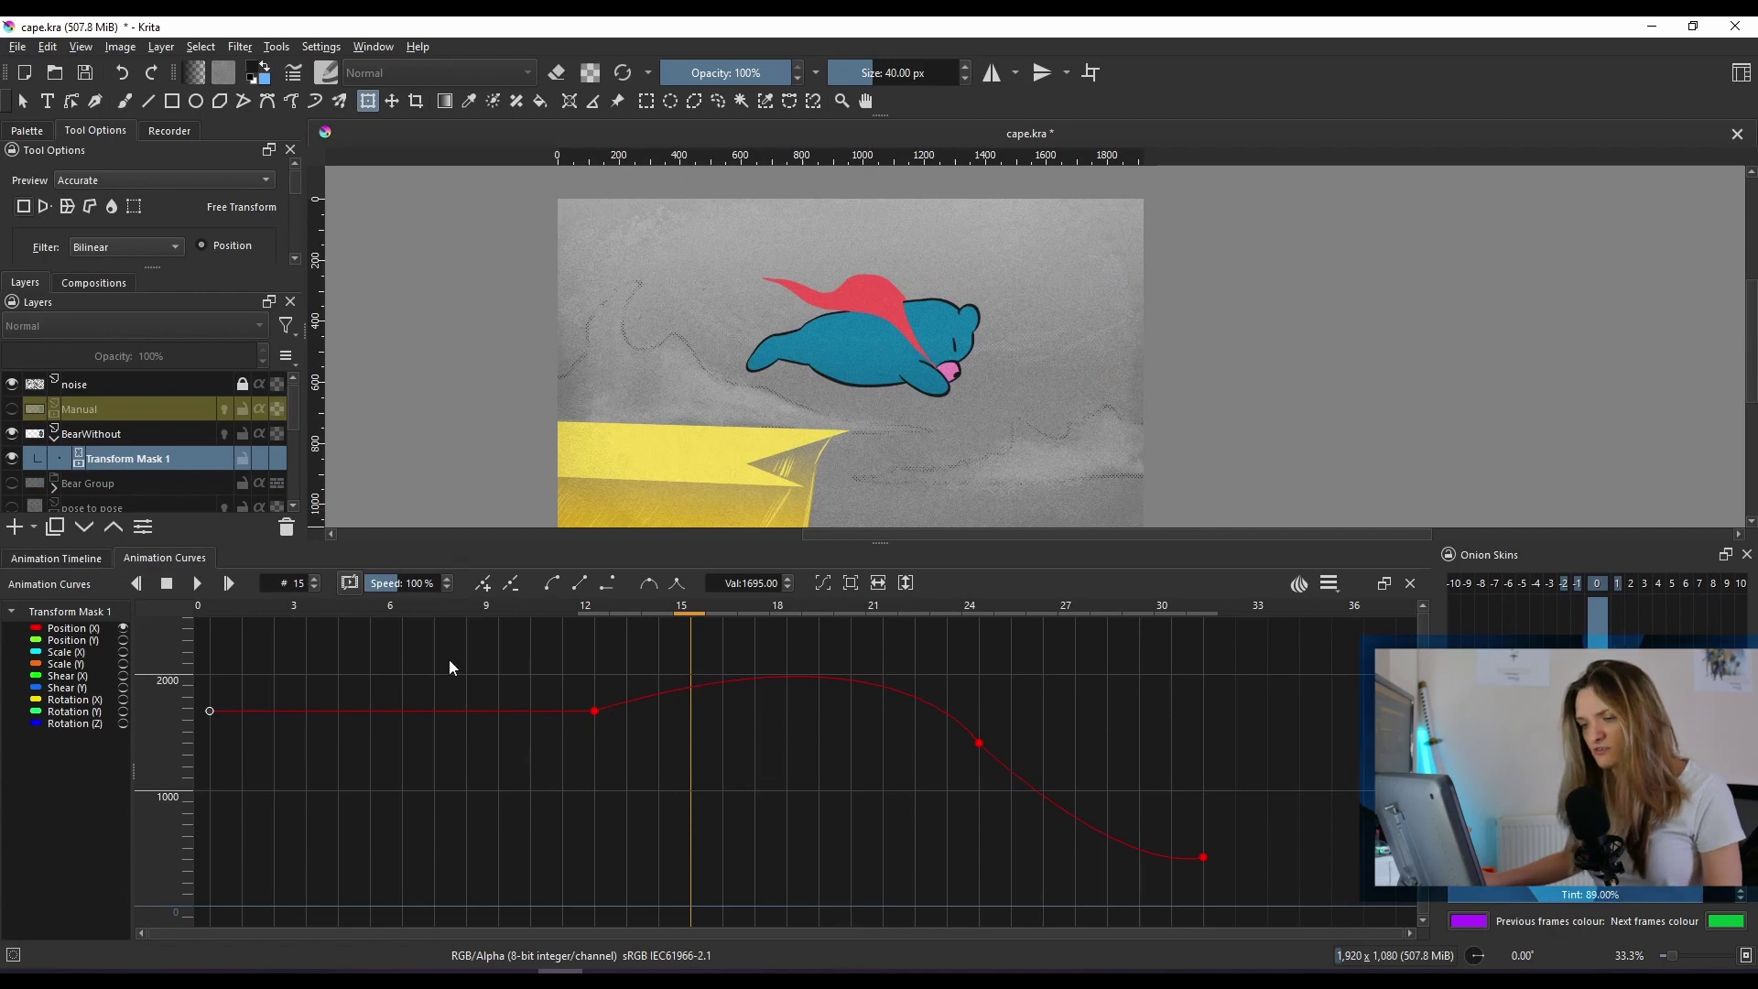
pyautogui.click(601, 614)
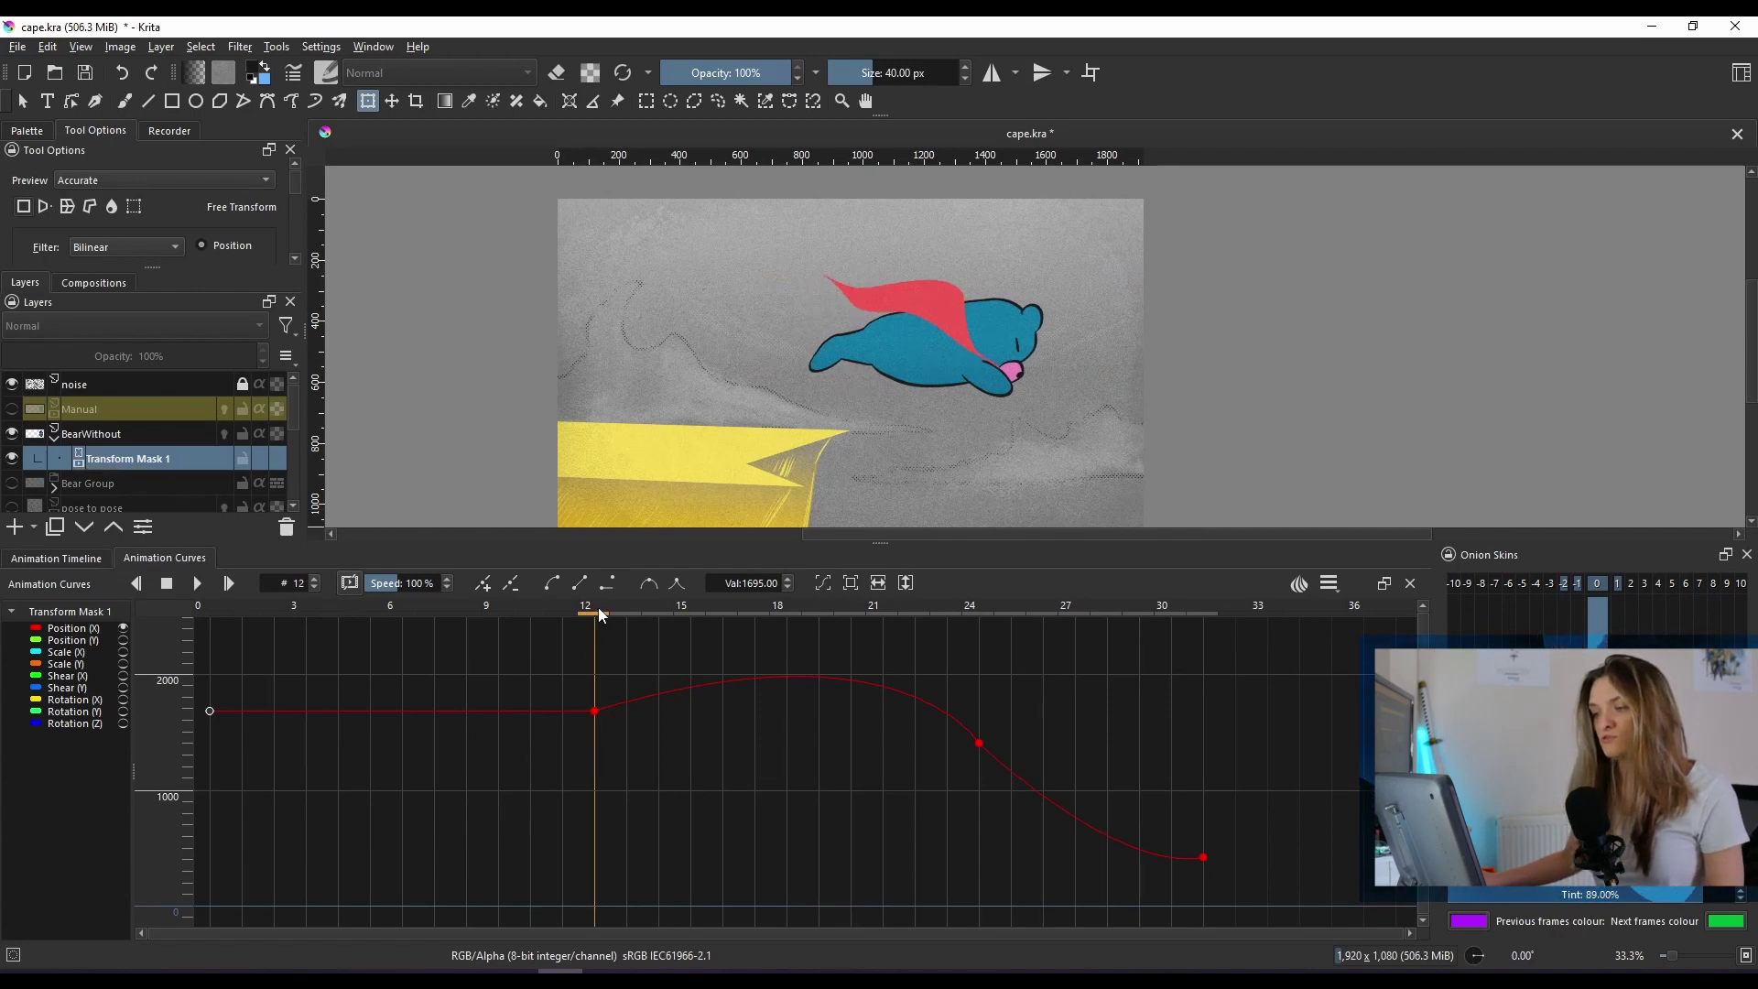